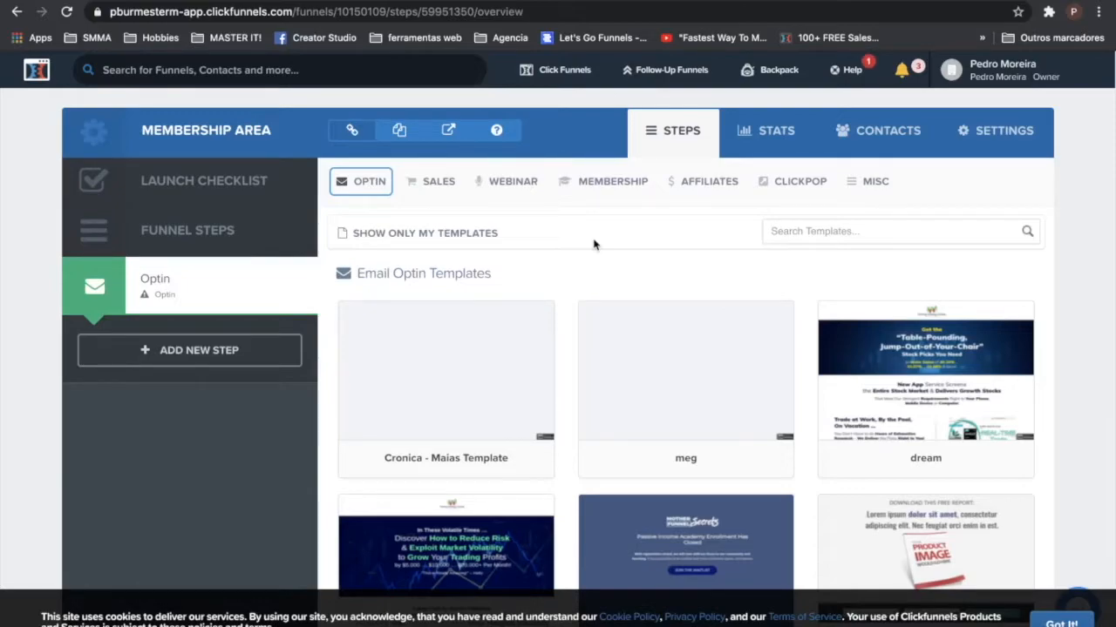
- Browse the opt-in templates and apply the Minimal Landing Page Style template to the Optin step
left_click(612, 189)
mouse_move(351, 179)
scroll(588, 258, "down", 7)
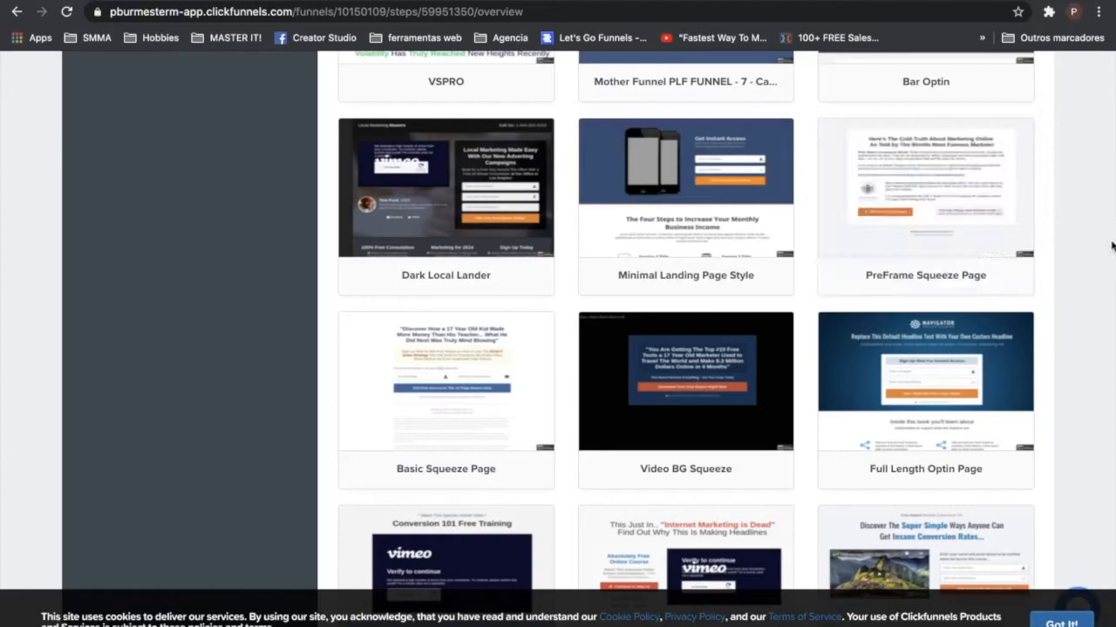
left_click(669, 178)
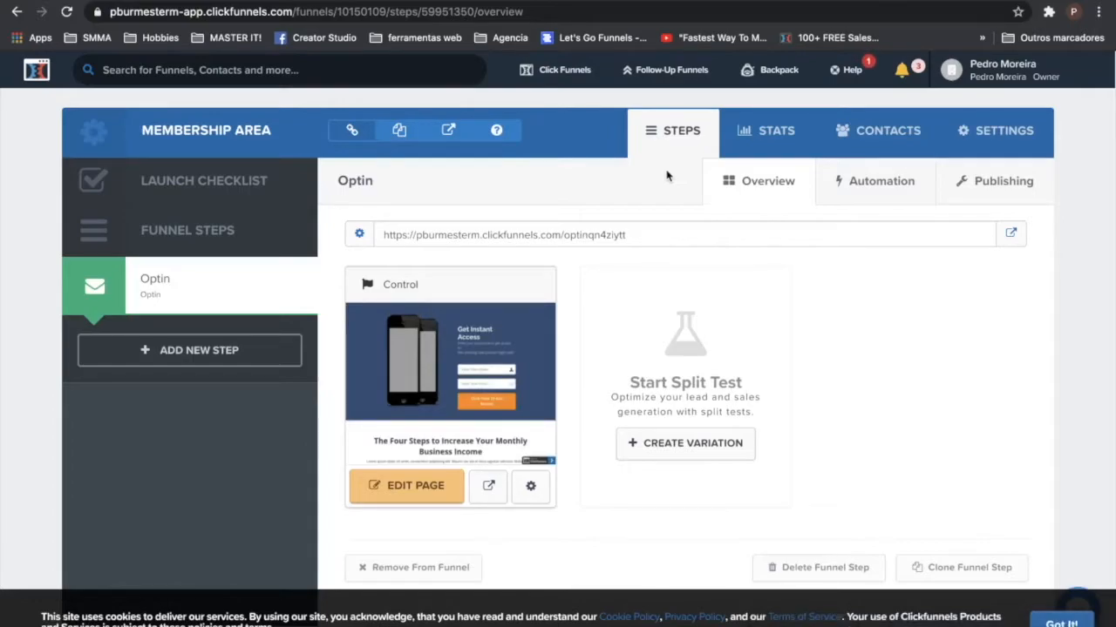
- Add a new funnel step named Order Page
left_click(199, 353)
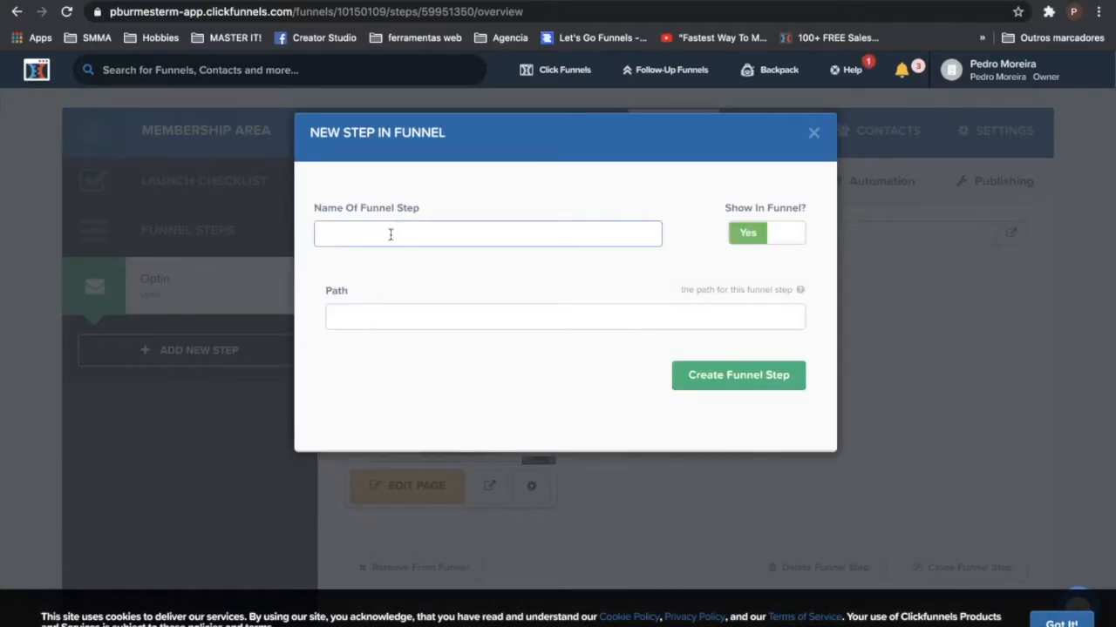
left_click(388, 232)
type("order p")
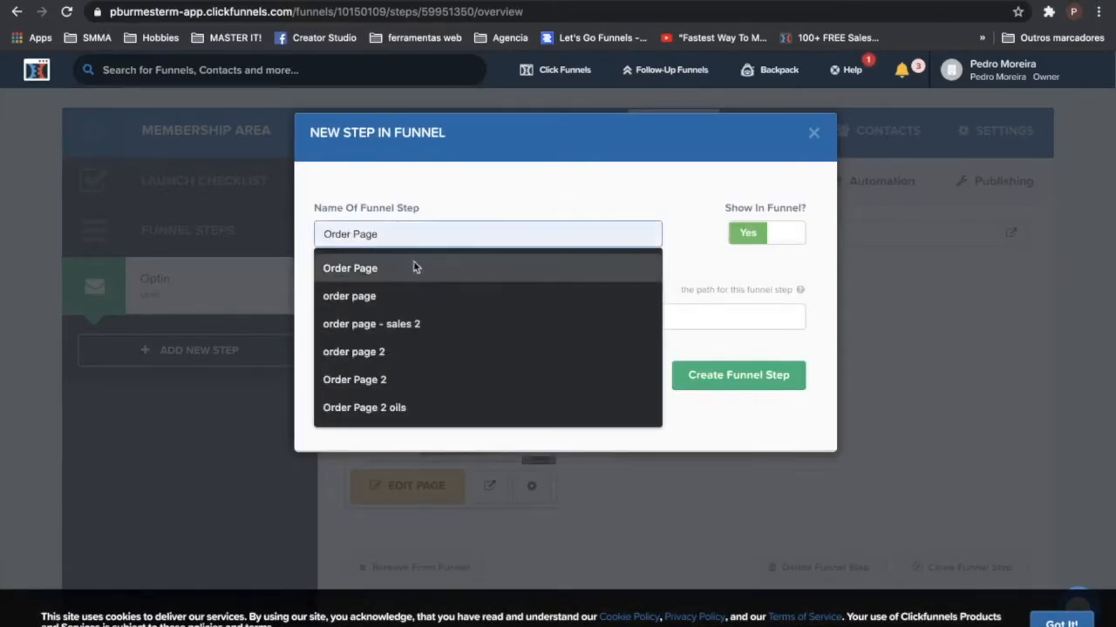
left_click(415, 268)
left_click(714, 383)
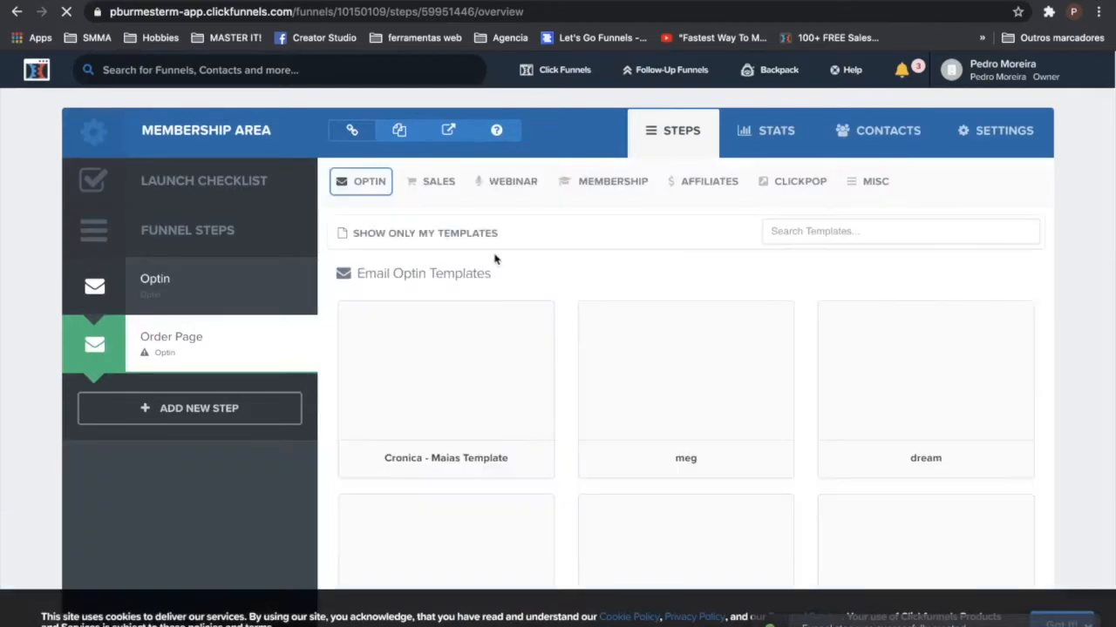
- Apply the Clean Modern Order Page template from the sales order form templates to the Order Page step
left_click(427, 185)
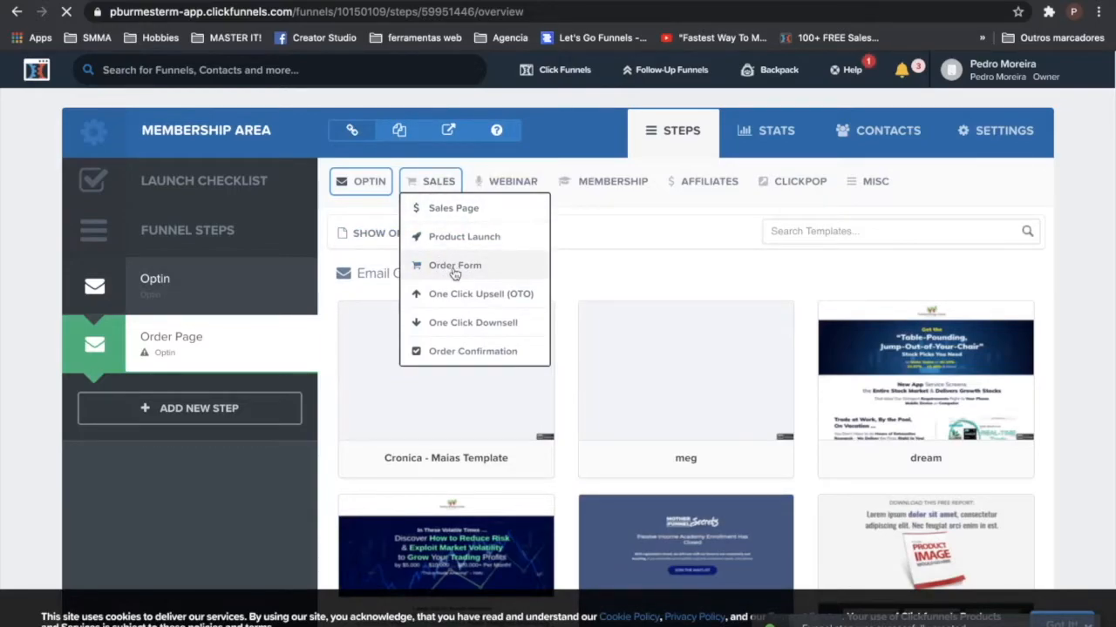
left_click(453, 267)
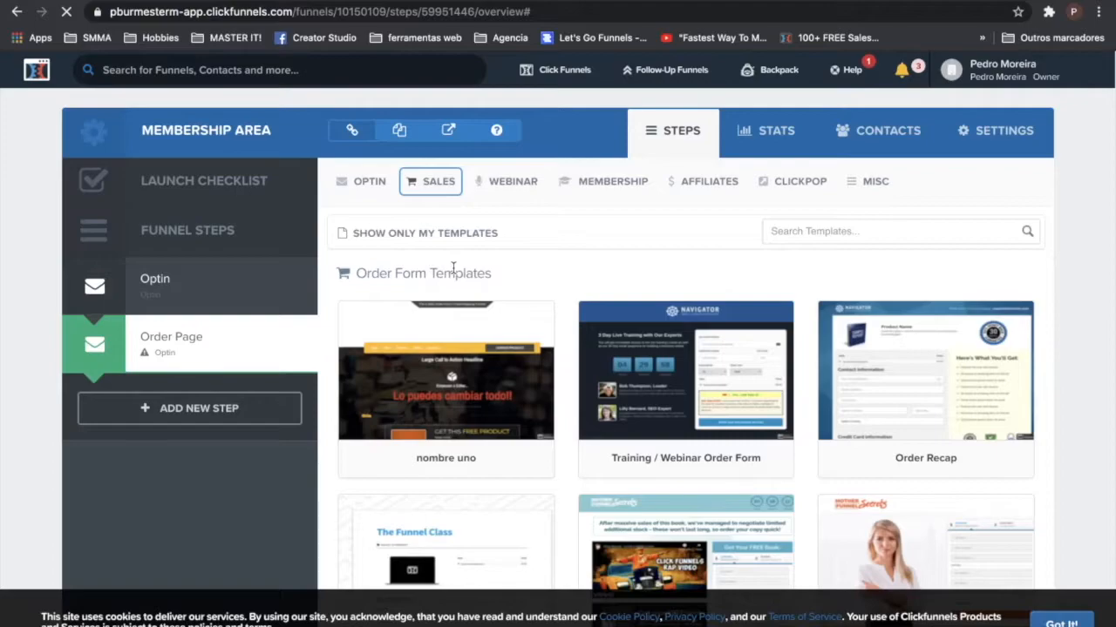
scroll(453, 267, "down", 2)
mouse_move(444, 471)
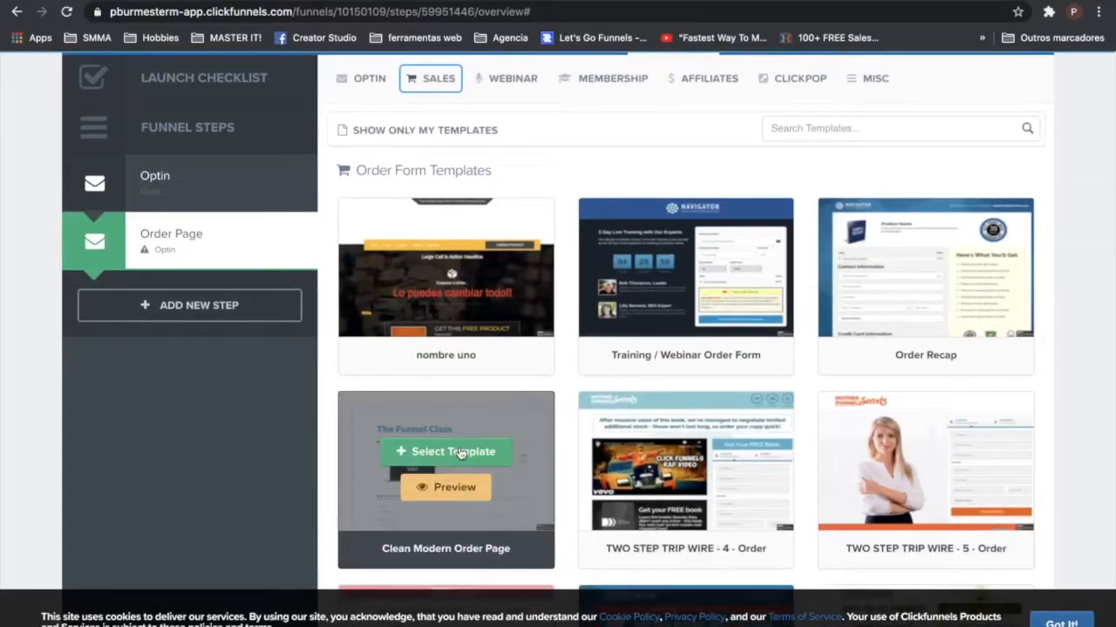
left_click(453, 451)
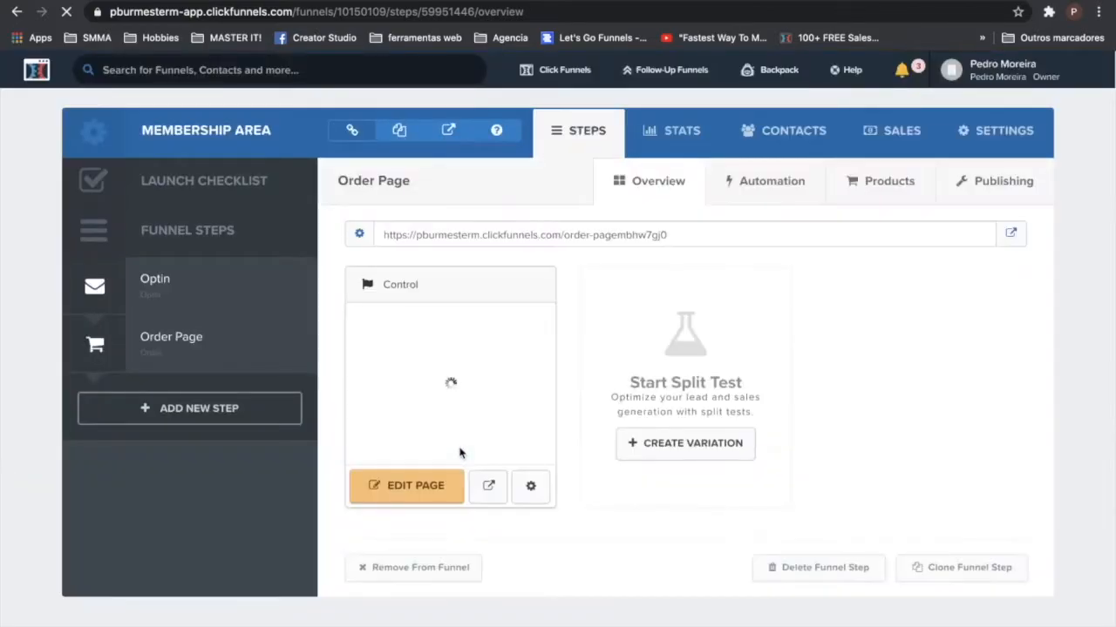
- Add a new funnel step named Confirmation Page
left_click(197, 408)
left_click(435, 230)
type("confo")
key("BackSpace")
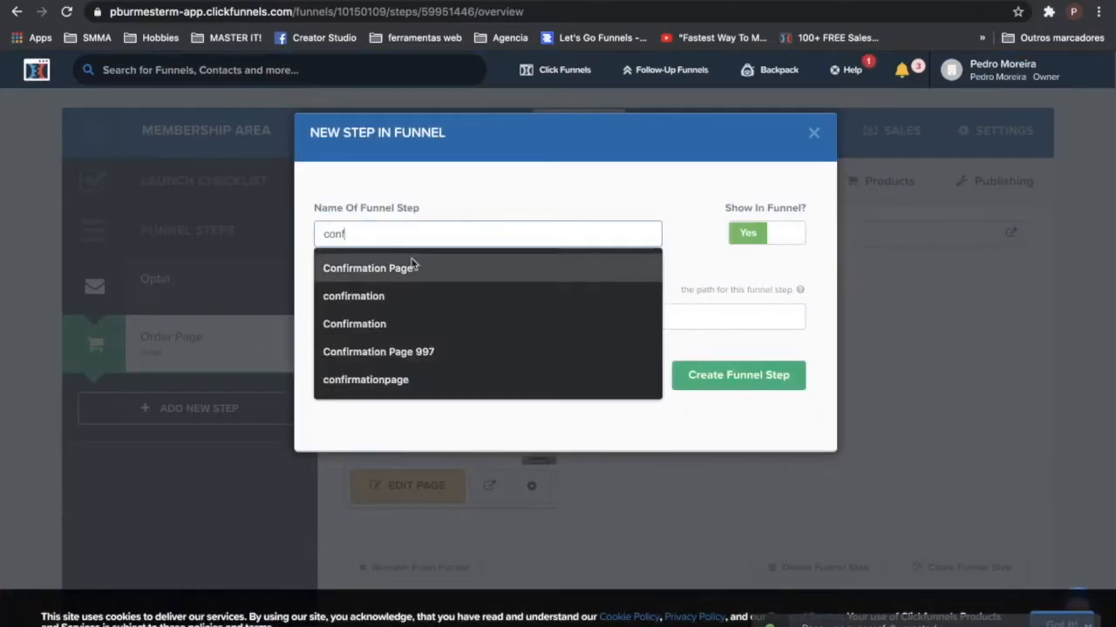
left_click(410, 269)
left_click(732, 370)
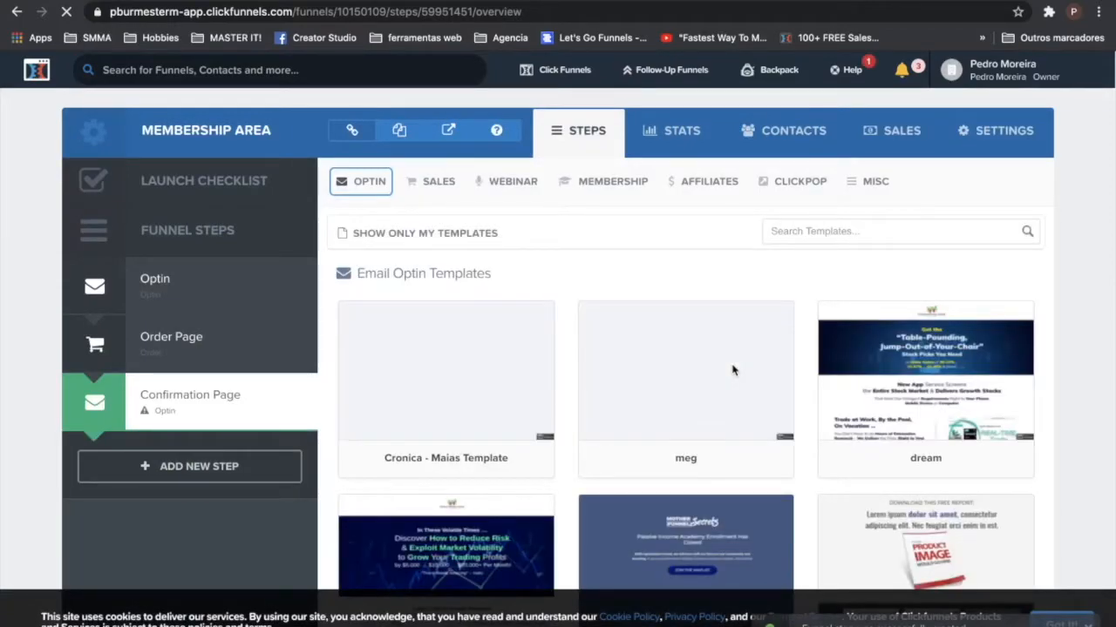
- Apply the Video Order Confirm template from the order confirmation templates to the Confirmation Page step
left_click(431, 183)
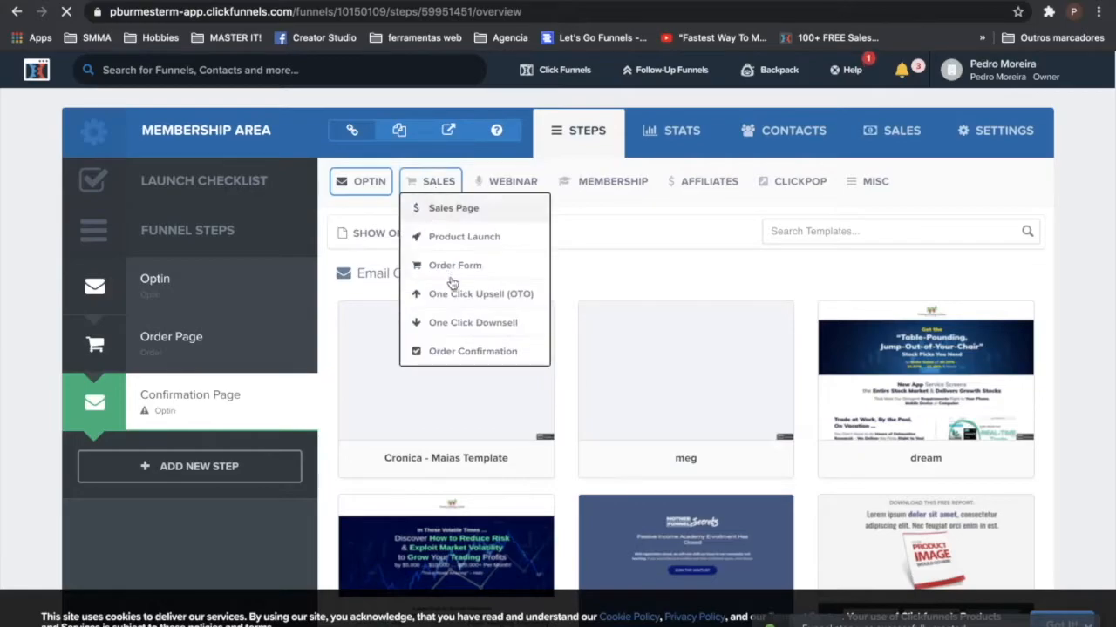
left_click(467, 358)
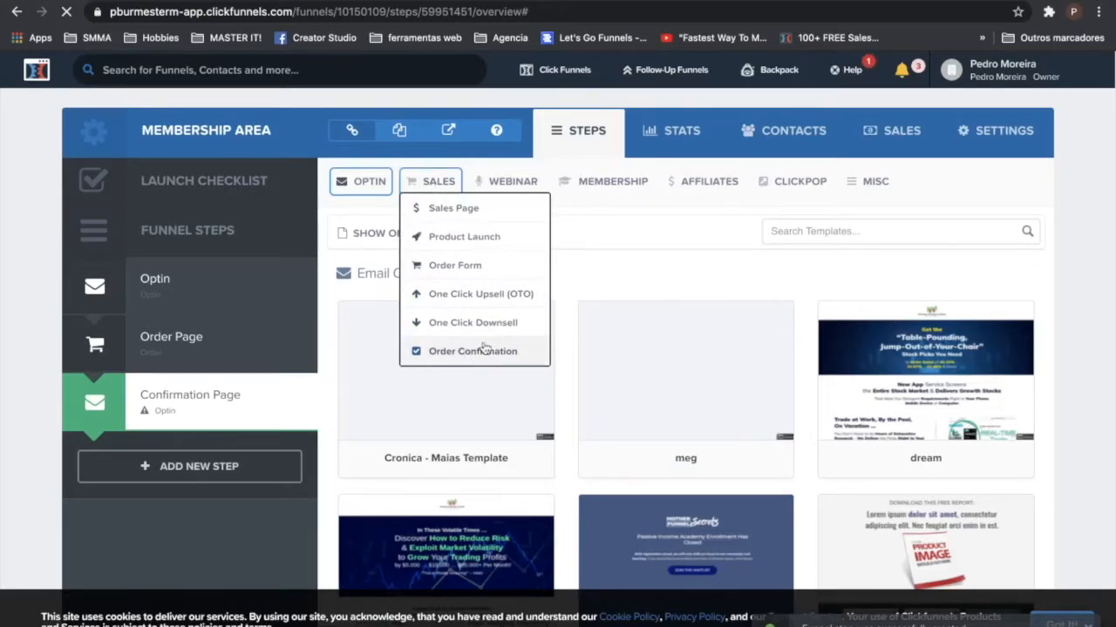
scroll(616, 274, "down", 5)
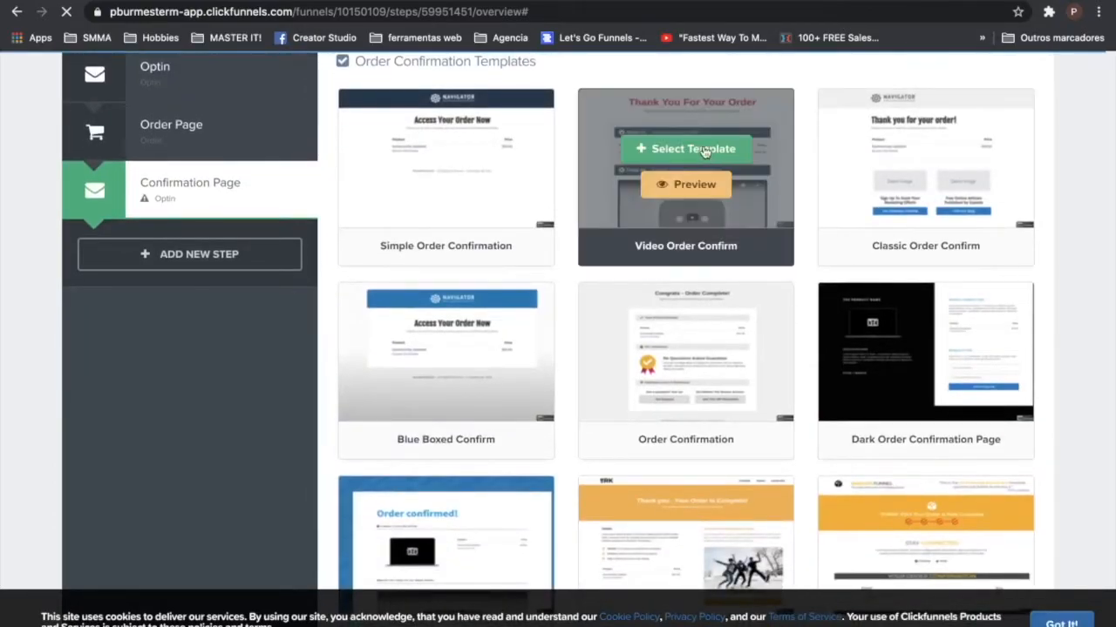
left_click(706, 151)
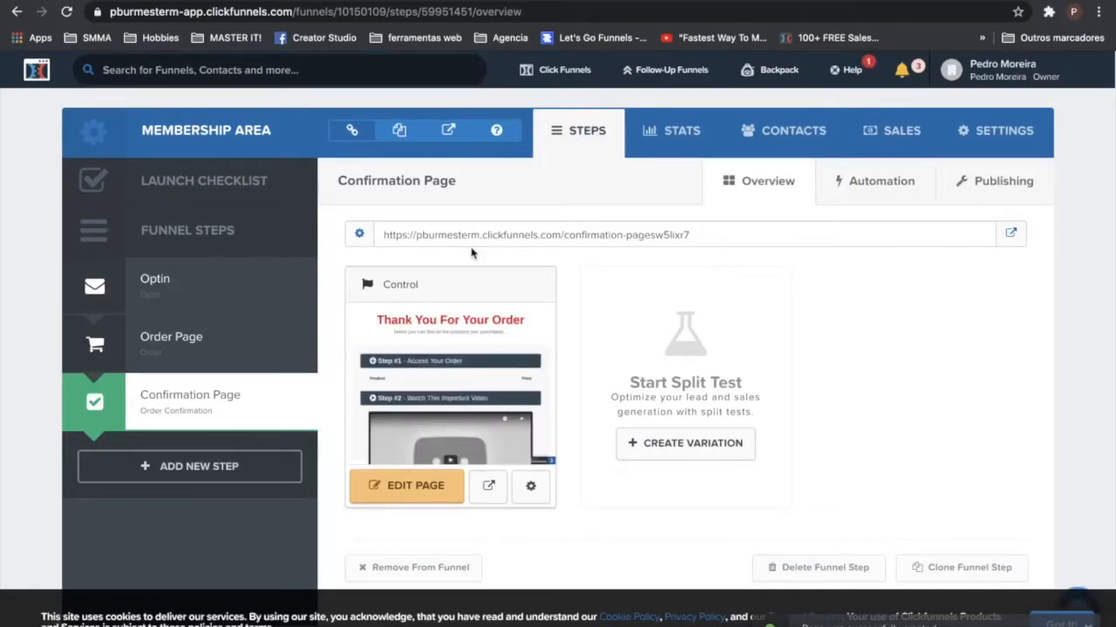
- Add a new funnel step named "member access"
left_click(218, 468)
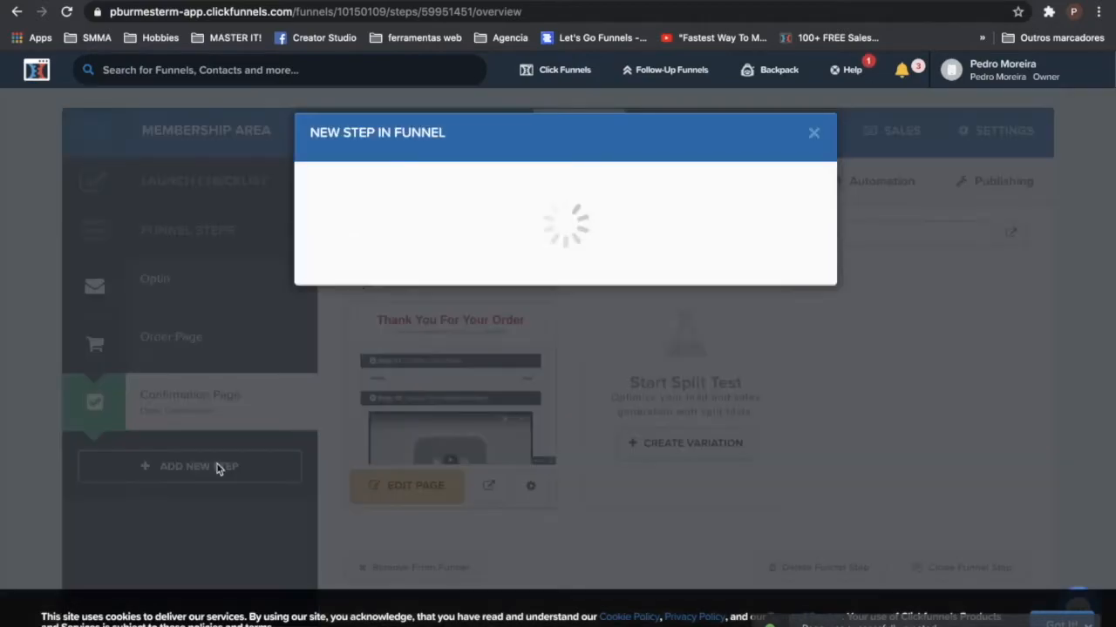
left_click(389, 235)
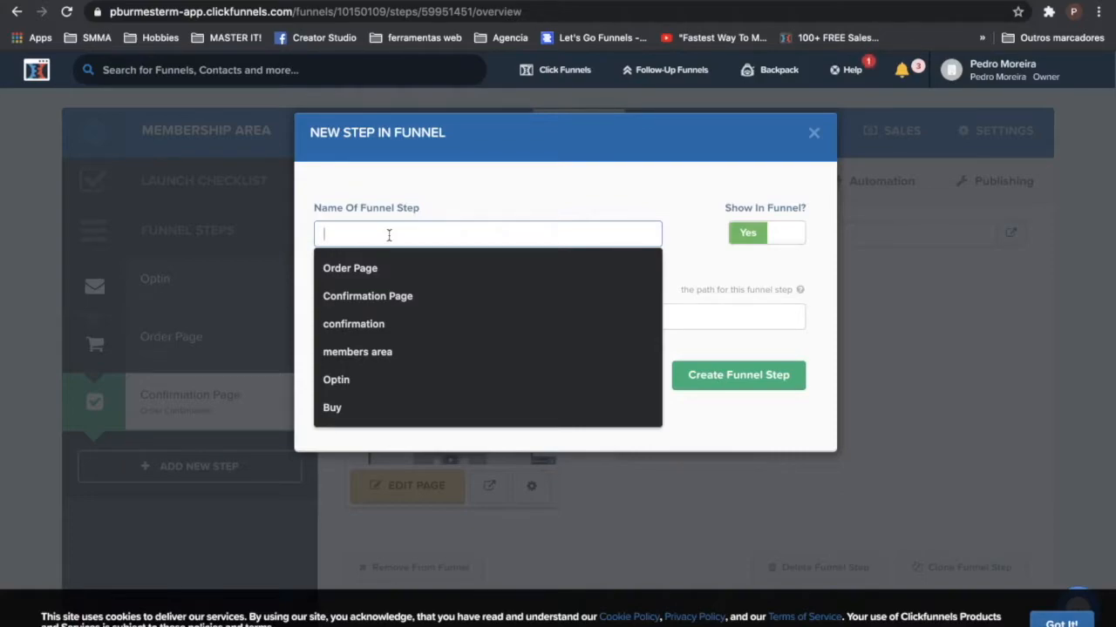
type("member access")
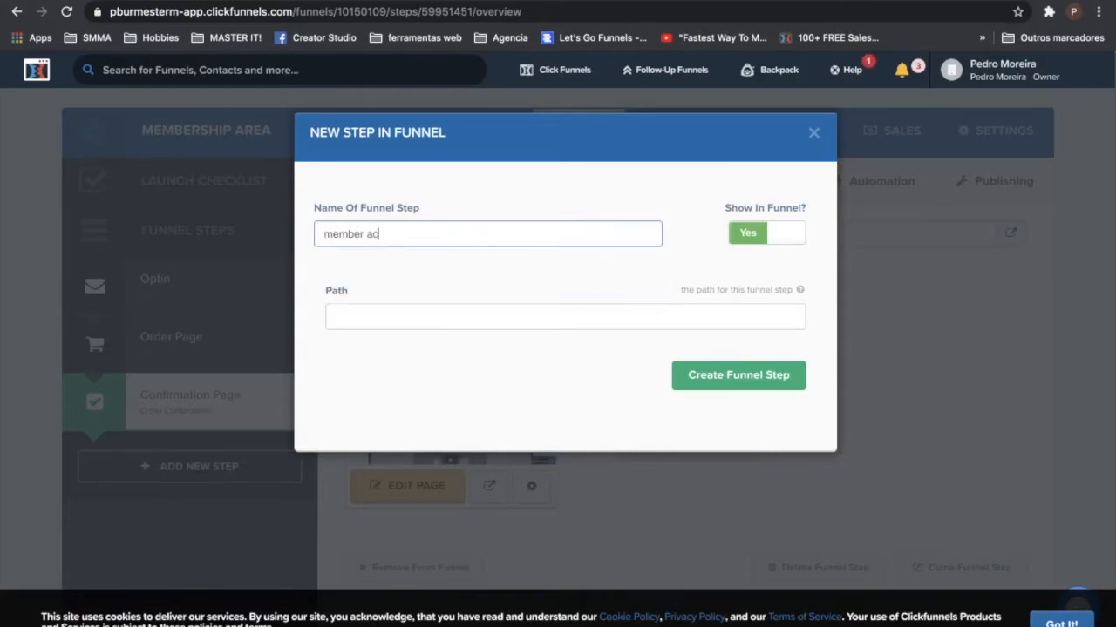
left_click(748, 376)
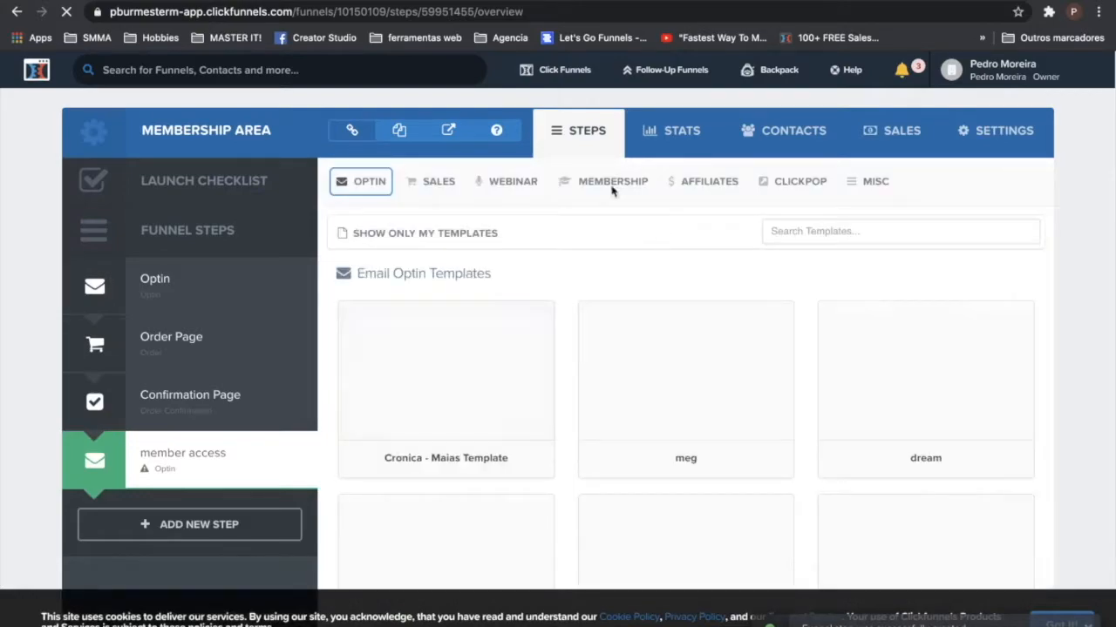
- Apply the Simple Member Access template from the member access templates to the "member access" step
left_click(598, 184)
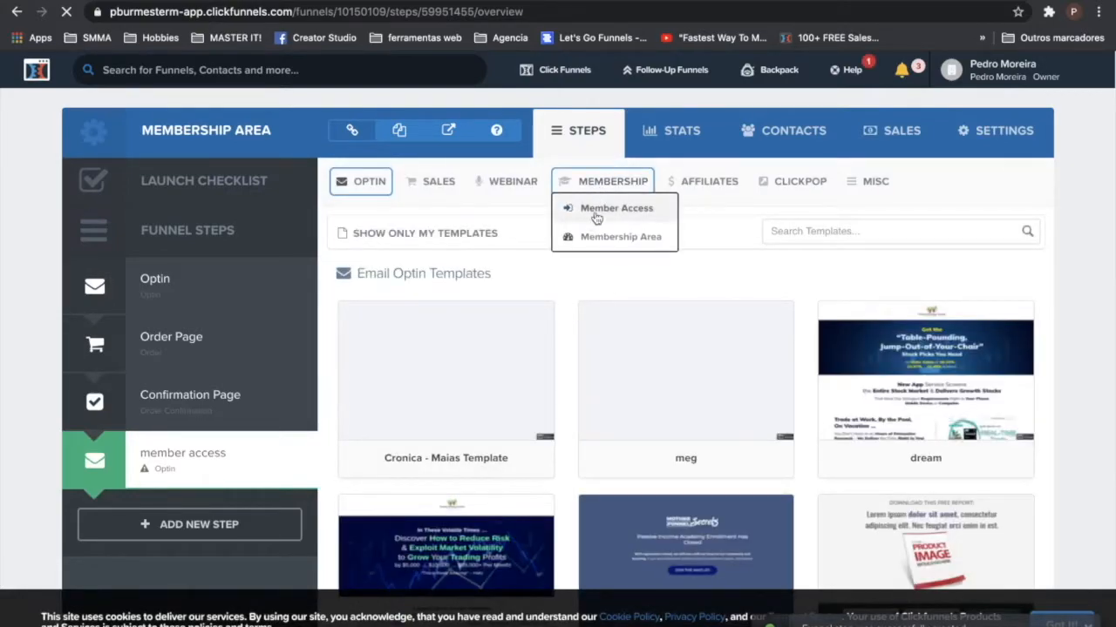
left_click(598, 211)
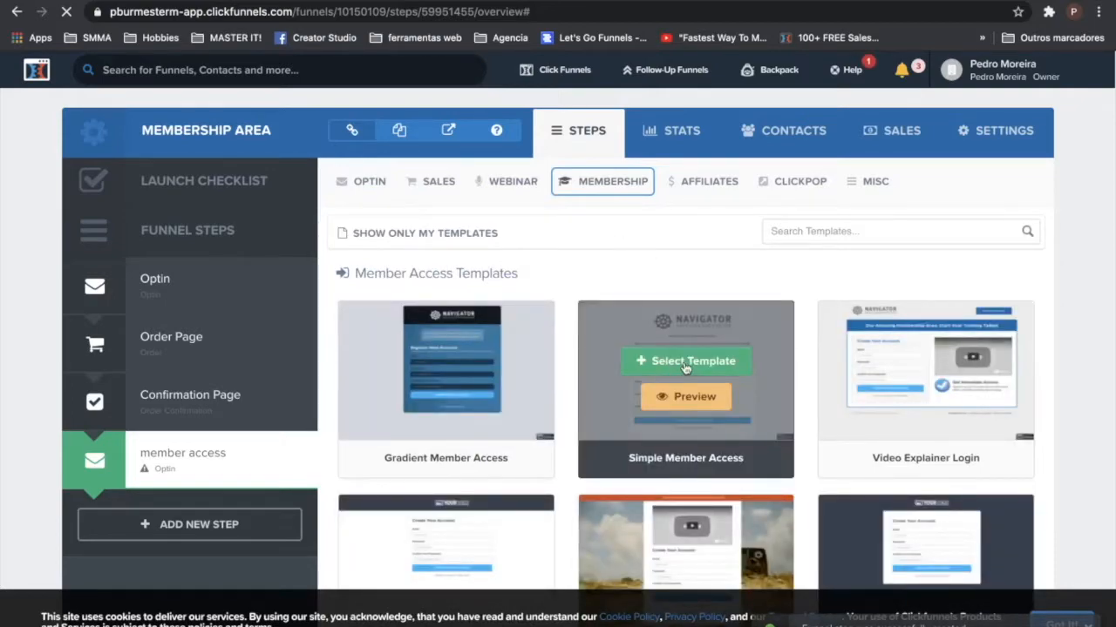
left_click(685, 364)
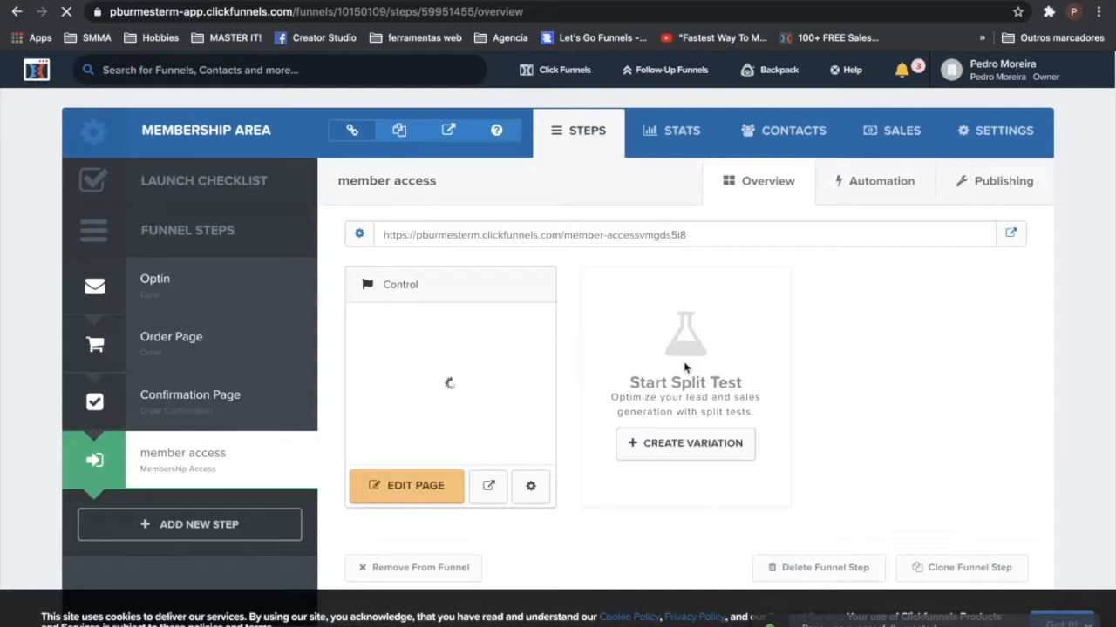
- Add a new funnel step named "membership area"
left_click(195, 540)
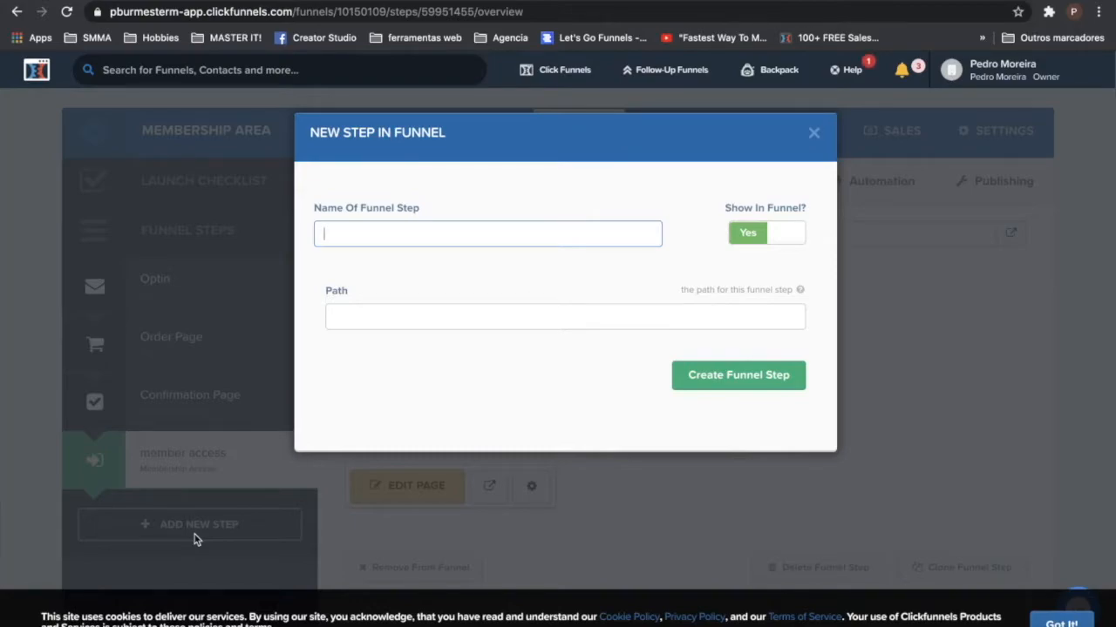
type("membership area")
left_click(767, 389)
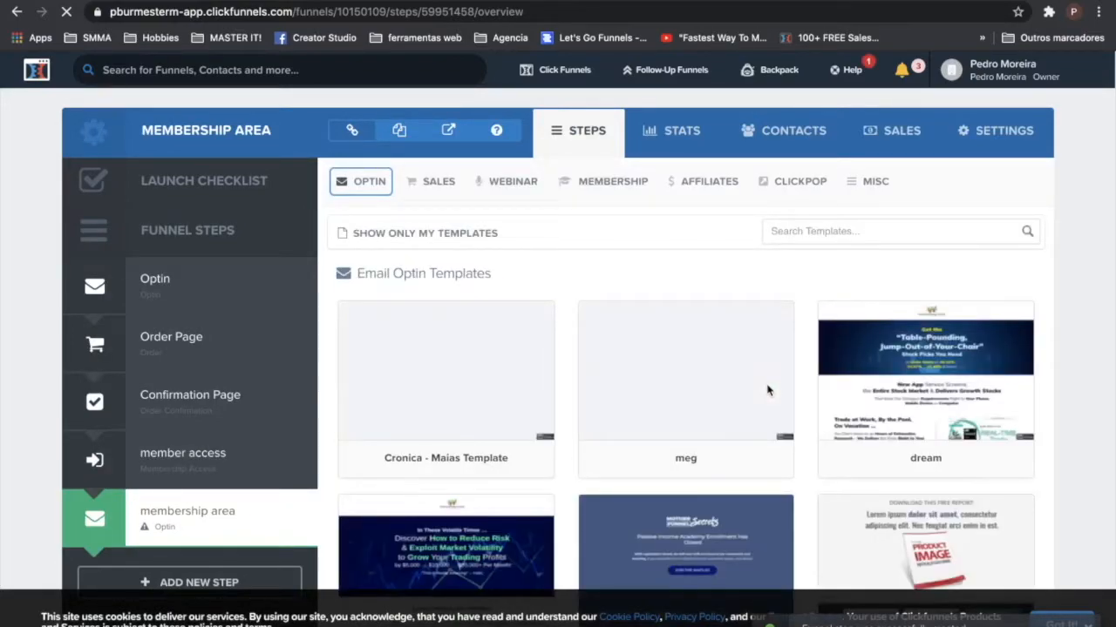
- Set the Optin page's "Click Here To Get Access!" button action to Submit Order / Submit Form and exit the editor without saving
left_click(182, 304)
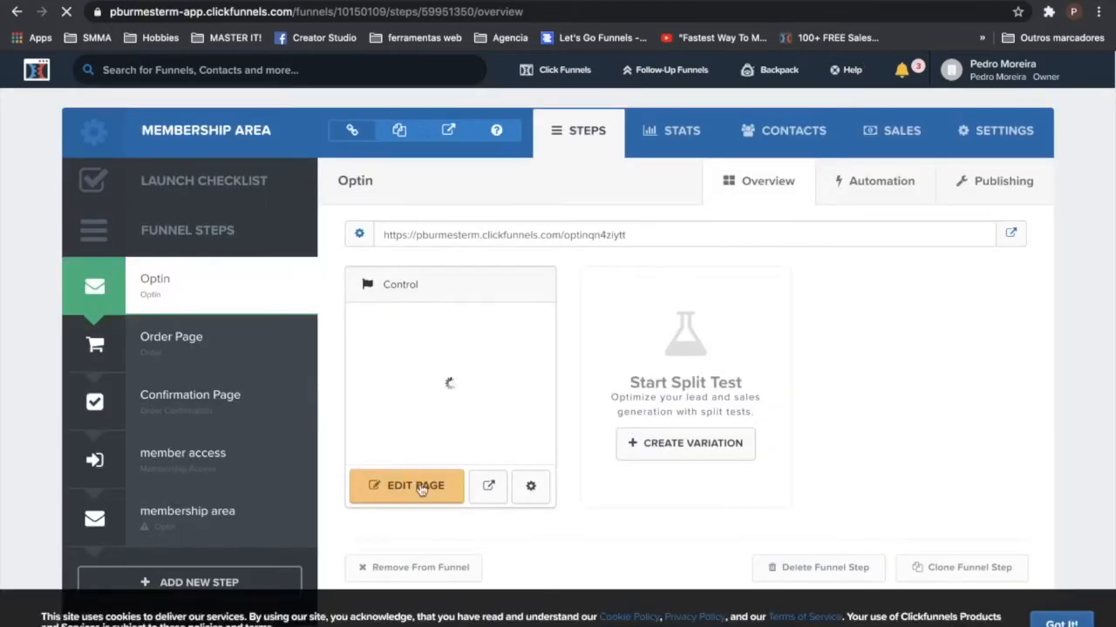
left_click(423, 497)
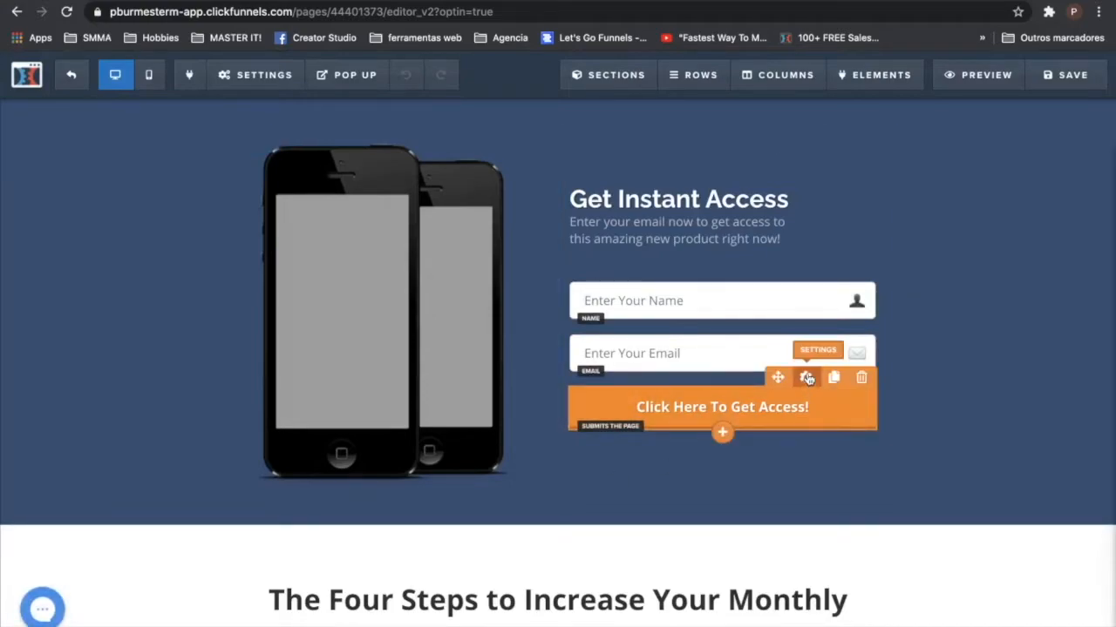
left_click(809, 379)
left_click(997, 251)
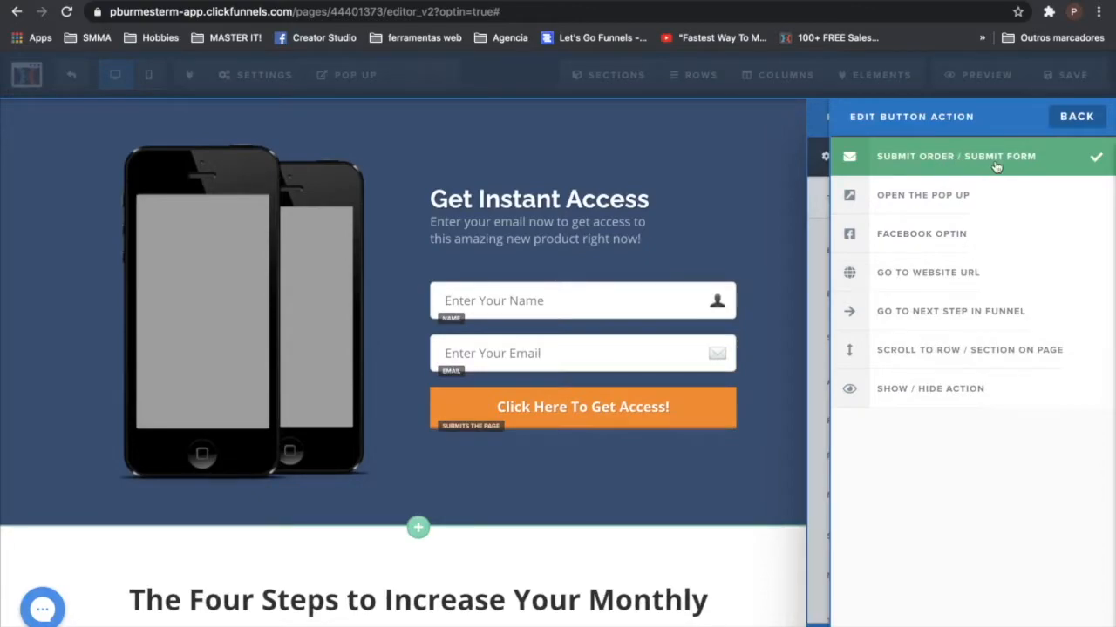
left_click(996, 167)
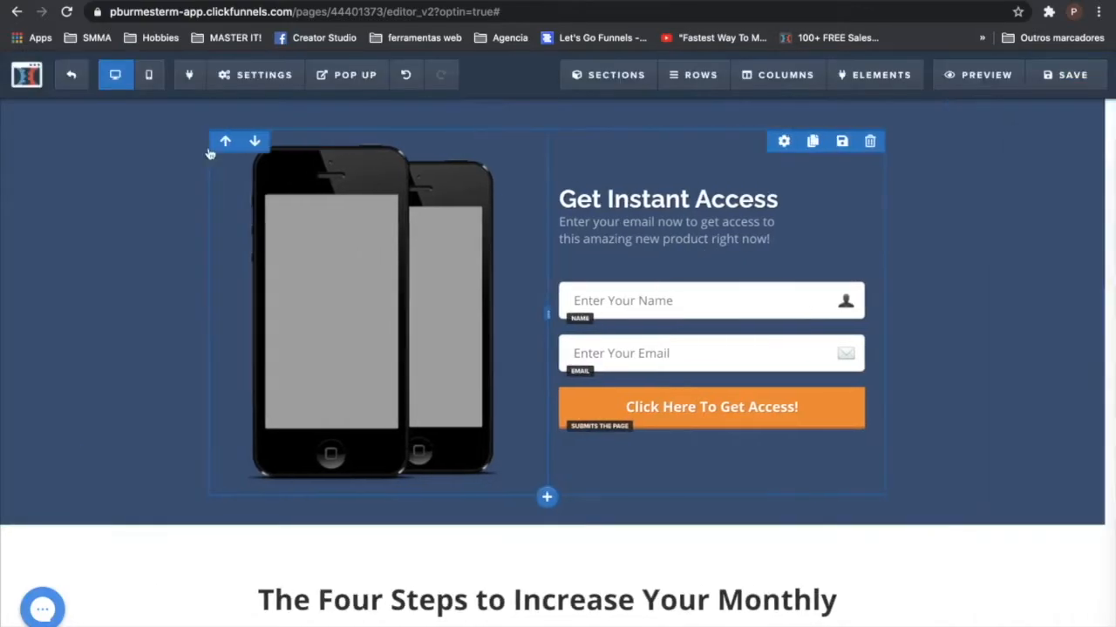
left_click(72, 75)
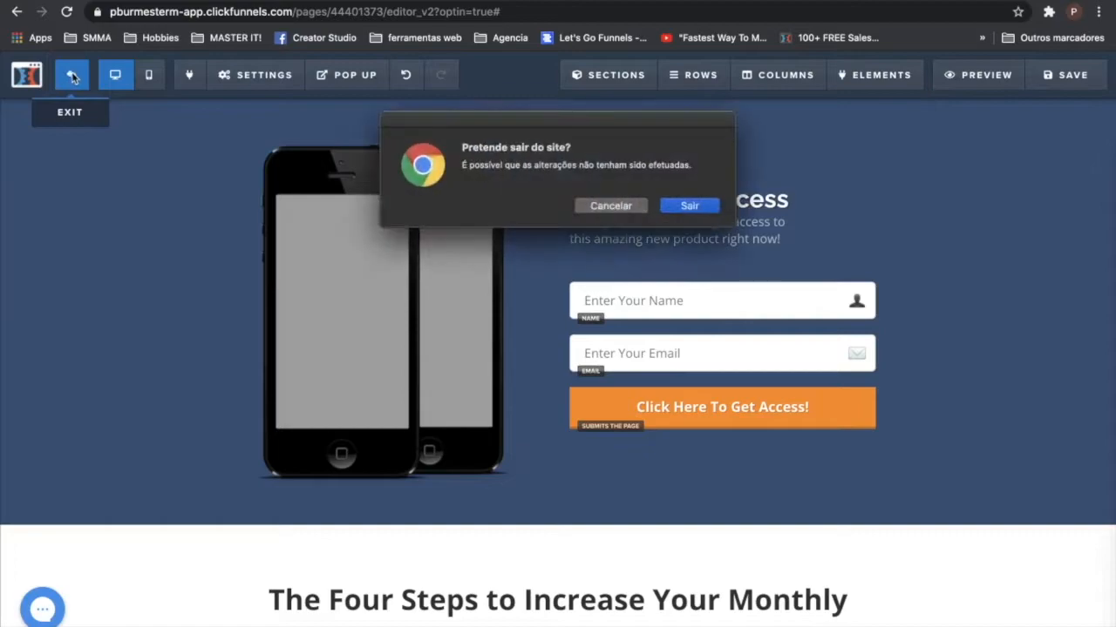
left_click(694, 204)
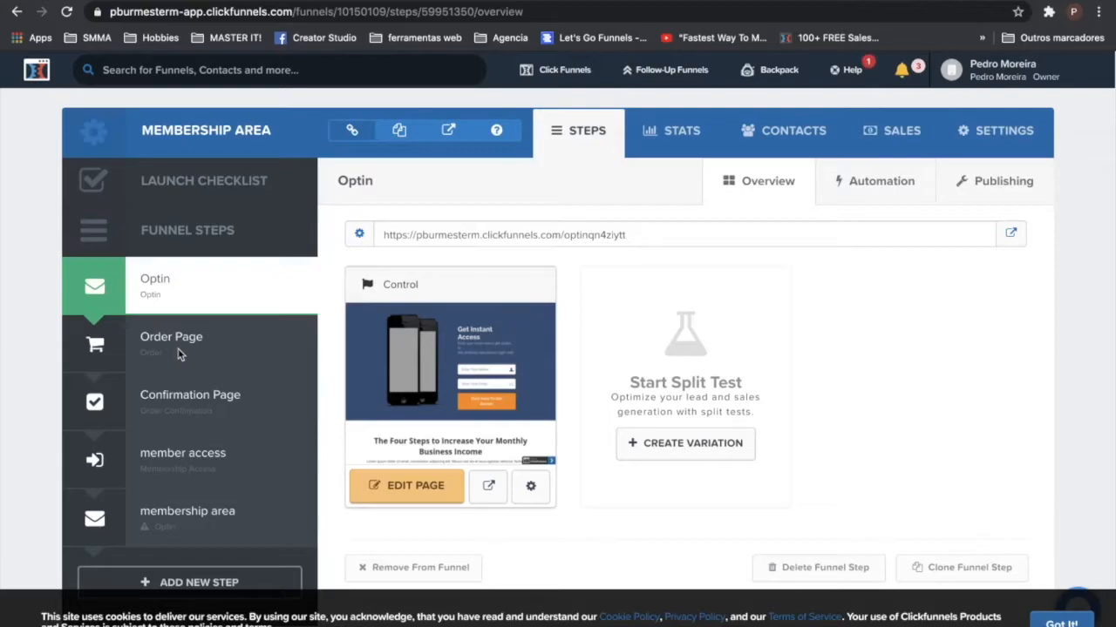
- Copy the Order Page step's URL and return to the Optin step
left_click(192, 338)
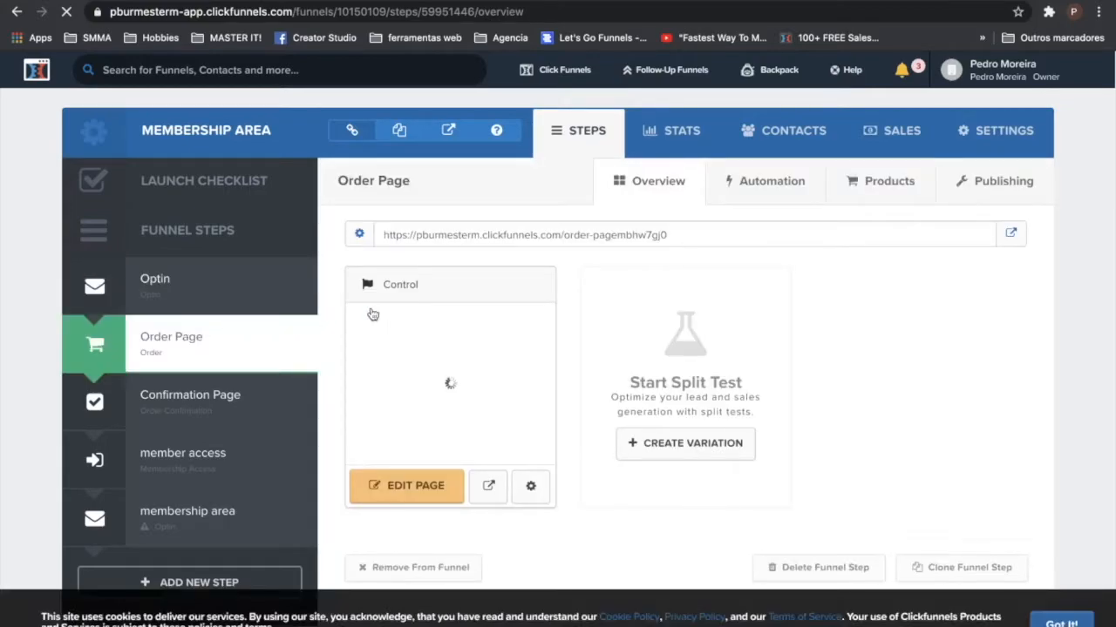
left_click(516, 233)
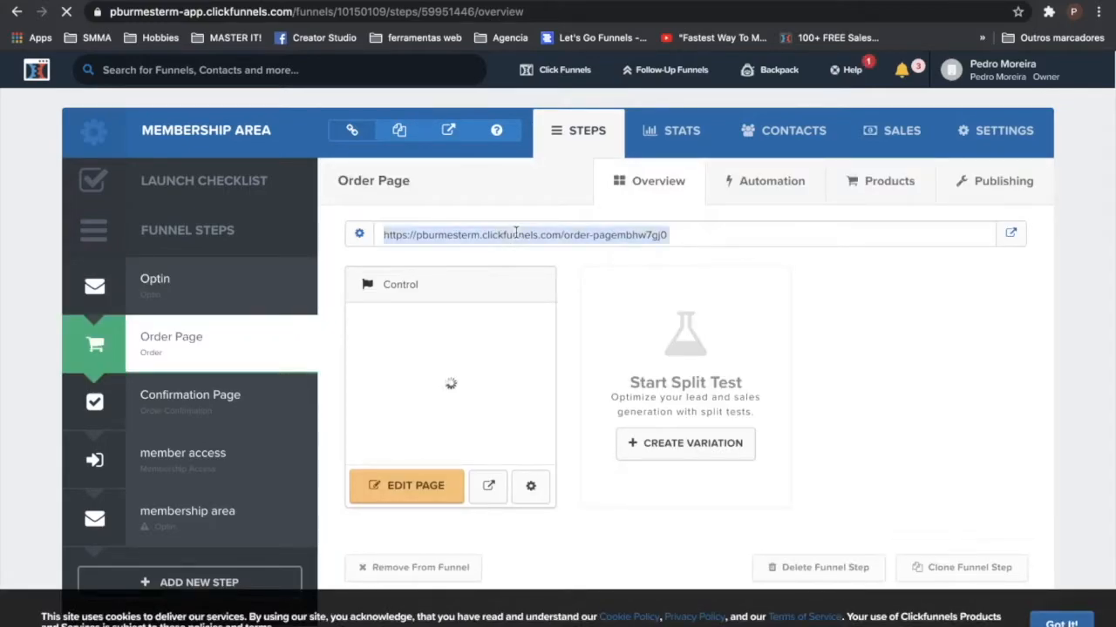
left_click(176, 286)
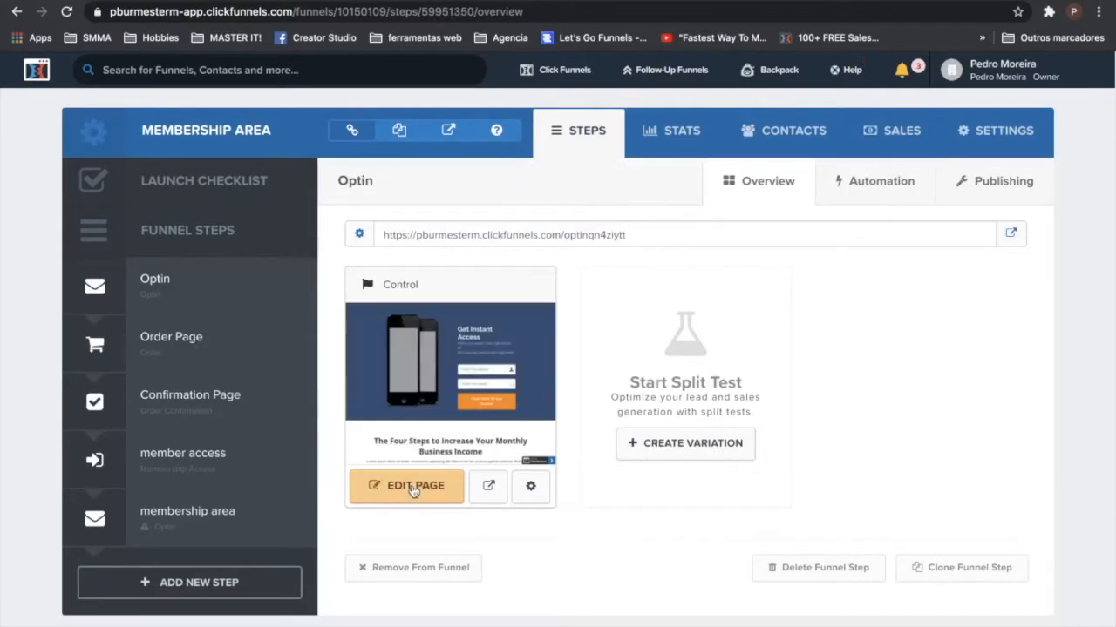
- In the Optin page editor's general settings, set On Submit Go To to the copied Order Page URL without trailing spaces
left_click(414, 488)
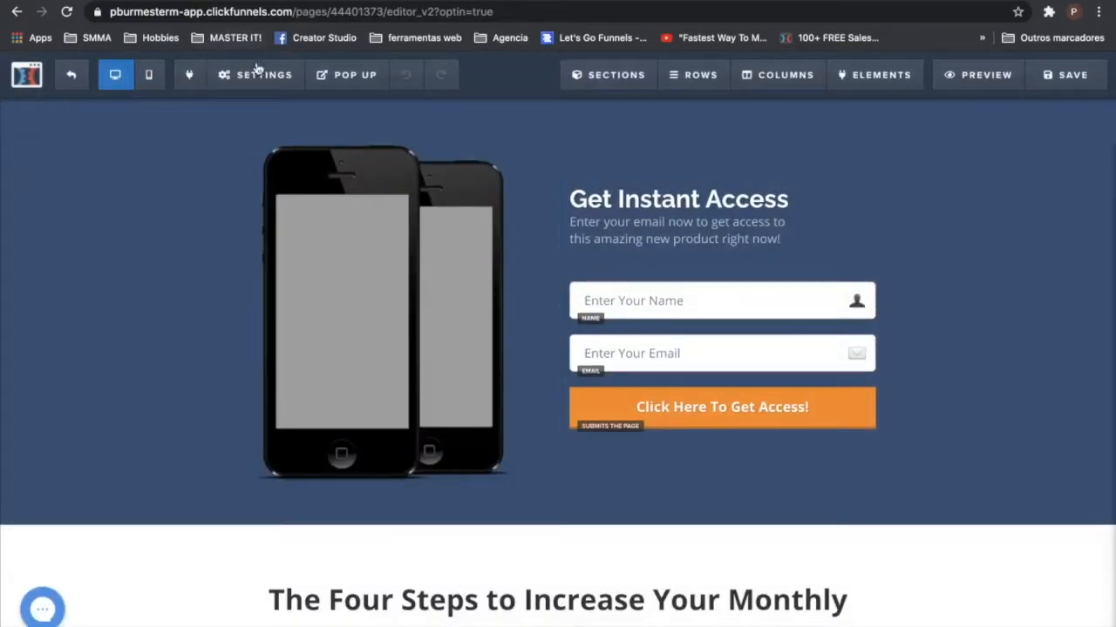
mouse_move(259, 72)
left_click(258, 301)
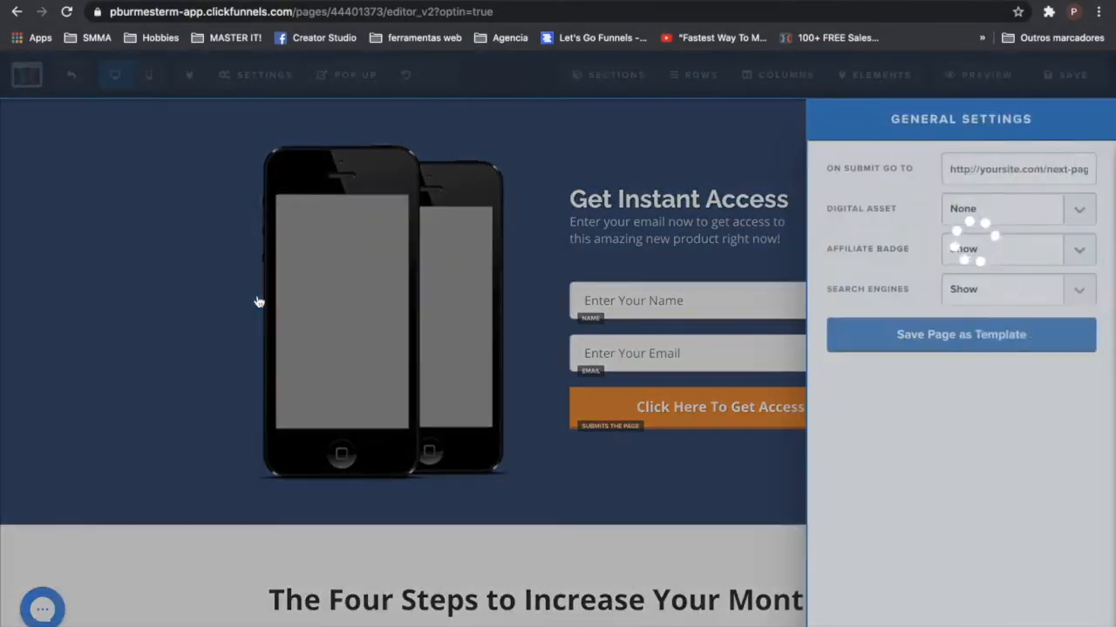
left_click(986, 162)
key("super+v")
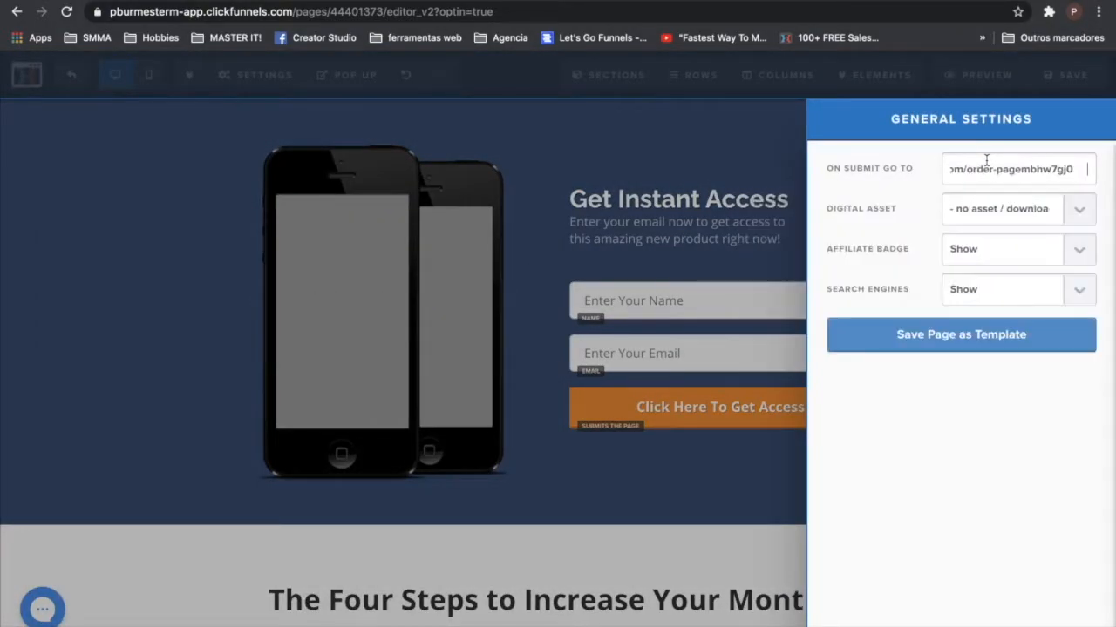
key("BackSpace")
triple_click(1001, 169)
key("super+v")
left_click_drag(1078, 169, 1085, 169)
key("BackSpace")
left_click(640, 268)
- Set the Optin page's SEO title to "ok", save the page and exit the editor
left_click(1050, 86)
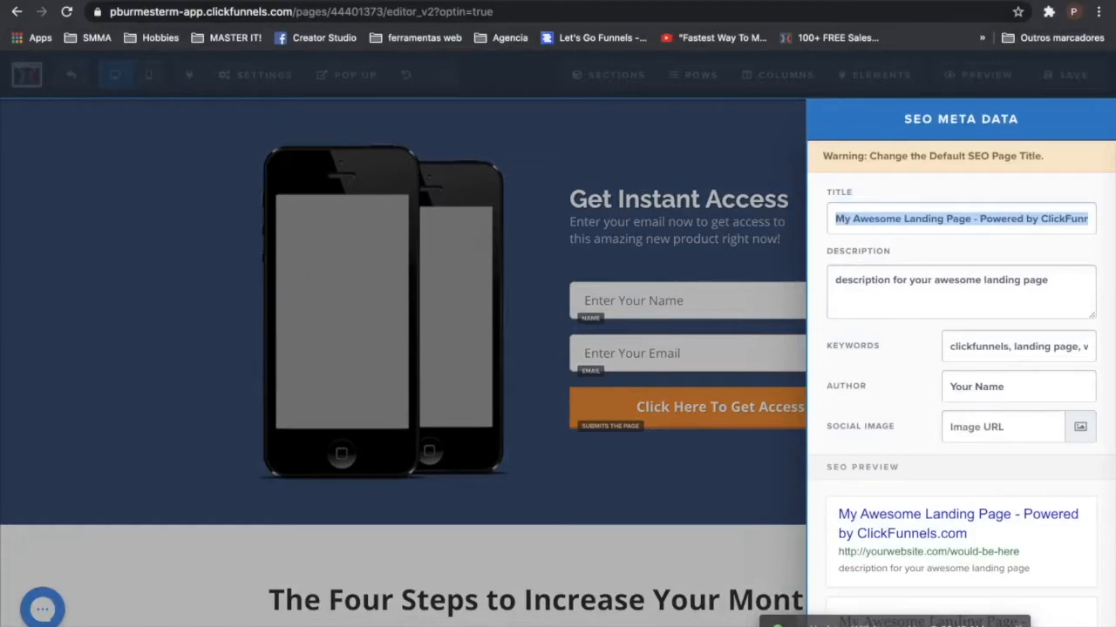
type("ok")
left_click(717, 212)
left_click(1050, 77)
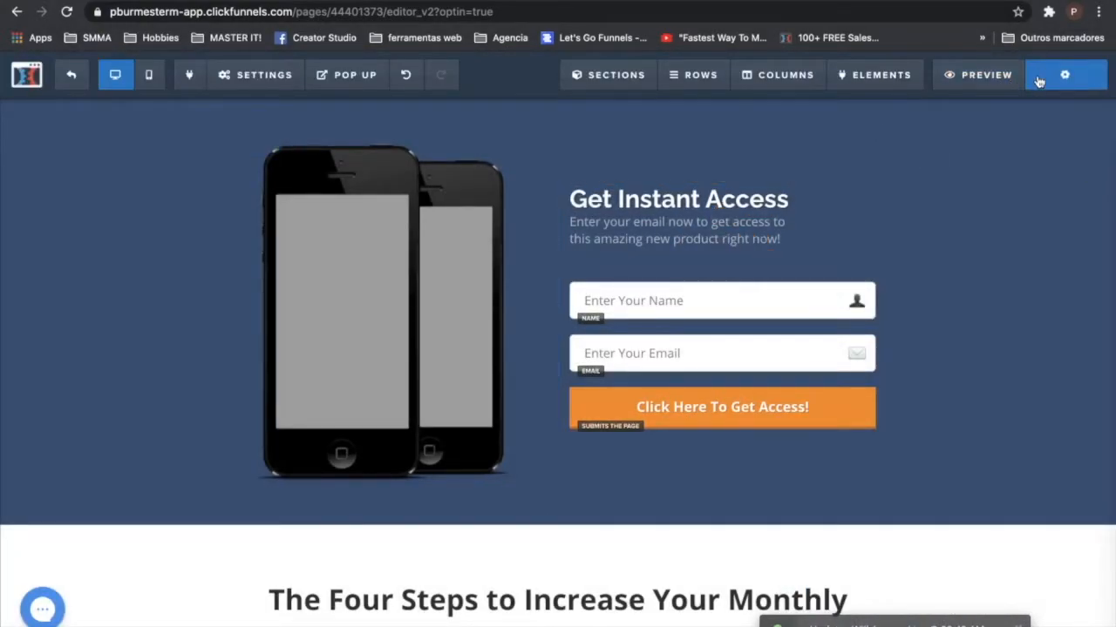
left_click(79, 82)
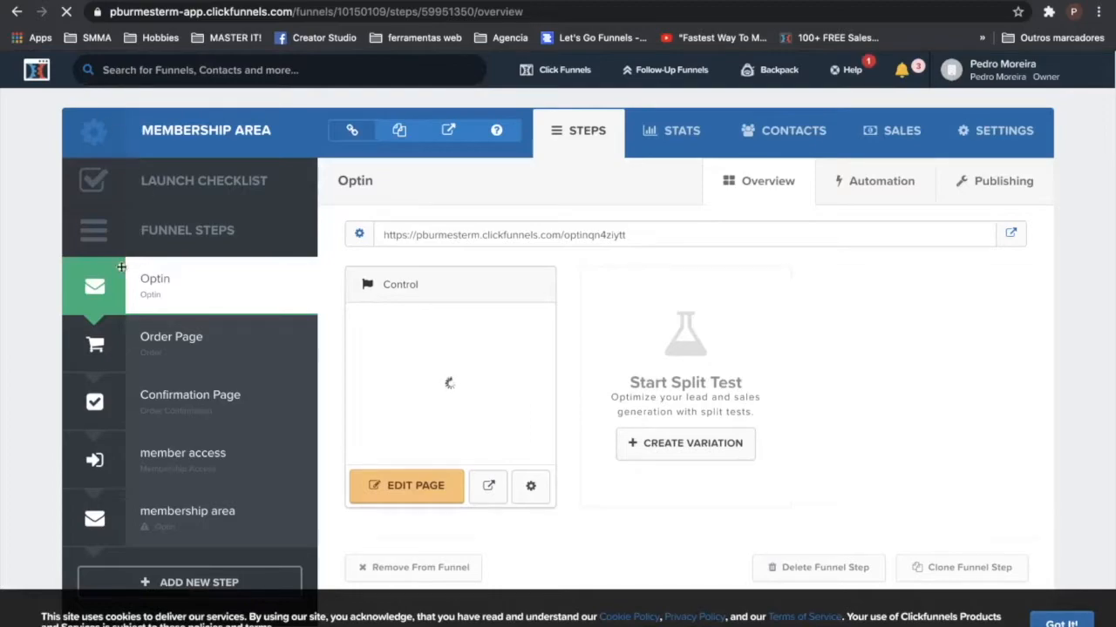
- Review the Order Page's products section and the Confirmation Page's overview
left_click(189, 360)
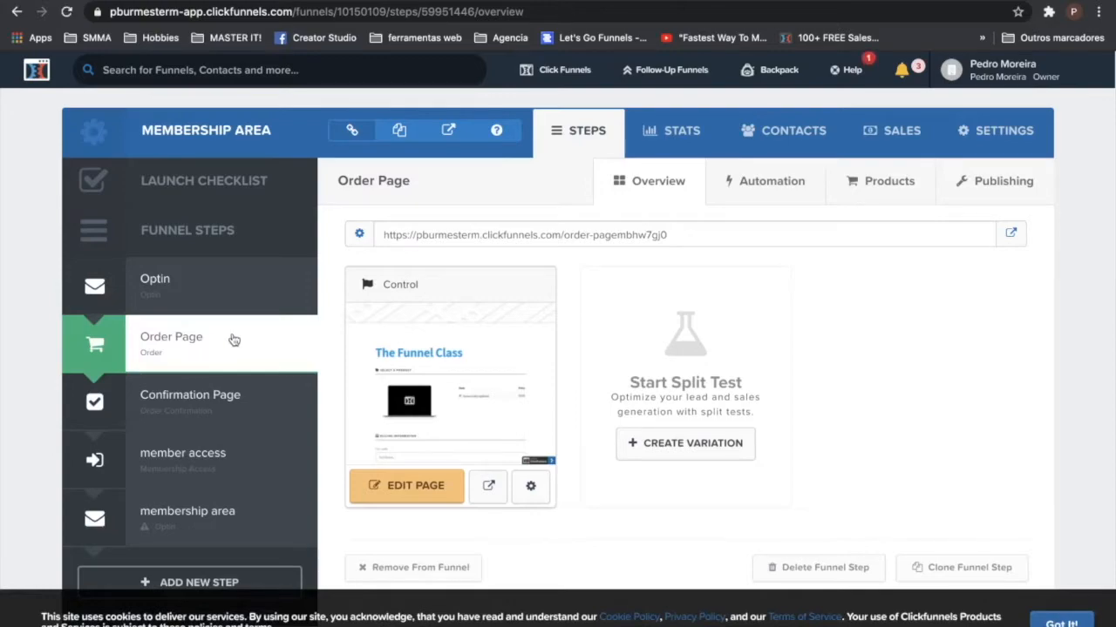
left_click(866, 182)
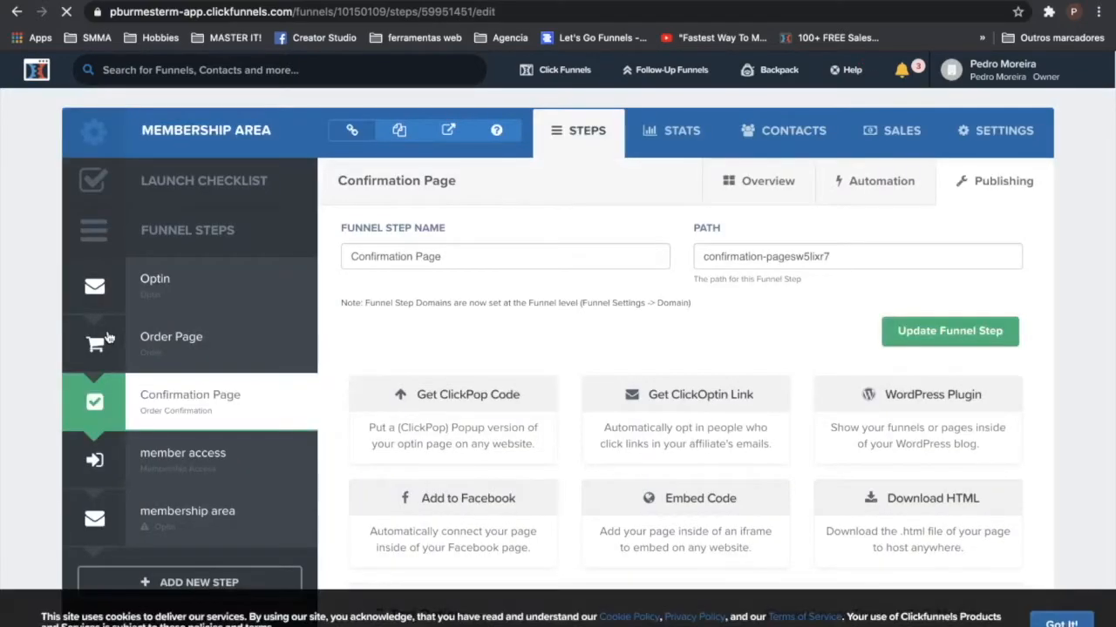
left_click(780, 181)
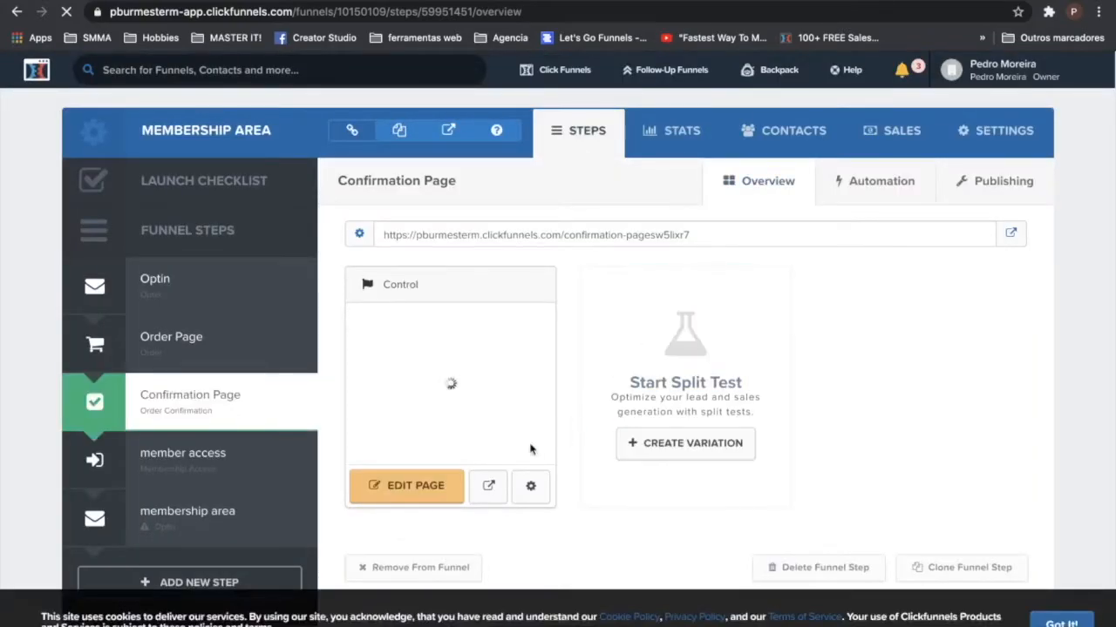
- Open the Confirmation Page in the editor and inspect the settings of its order summary element
left_click(415, 485)
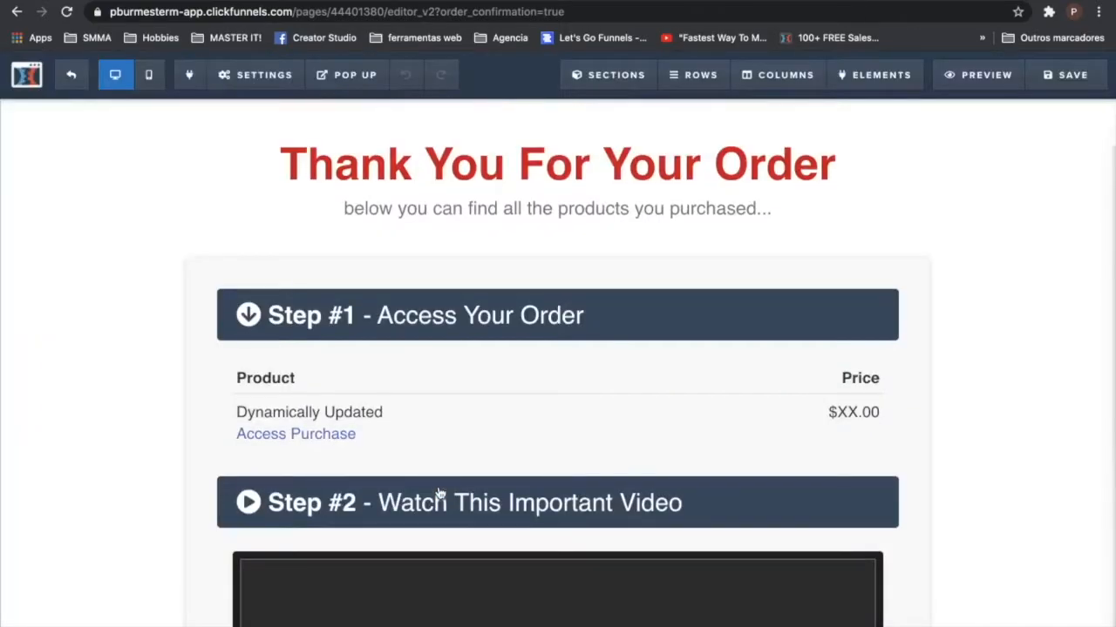
left_click(428, 393)
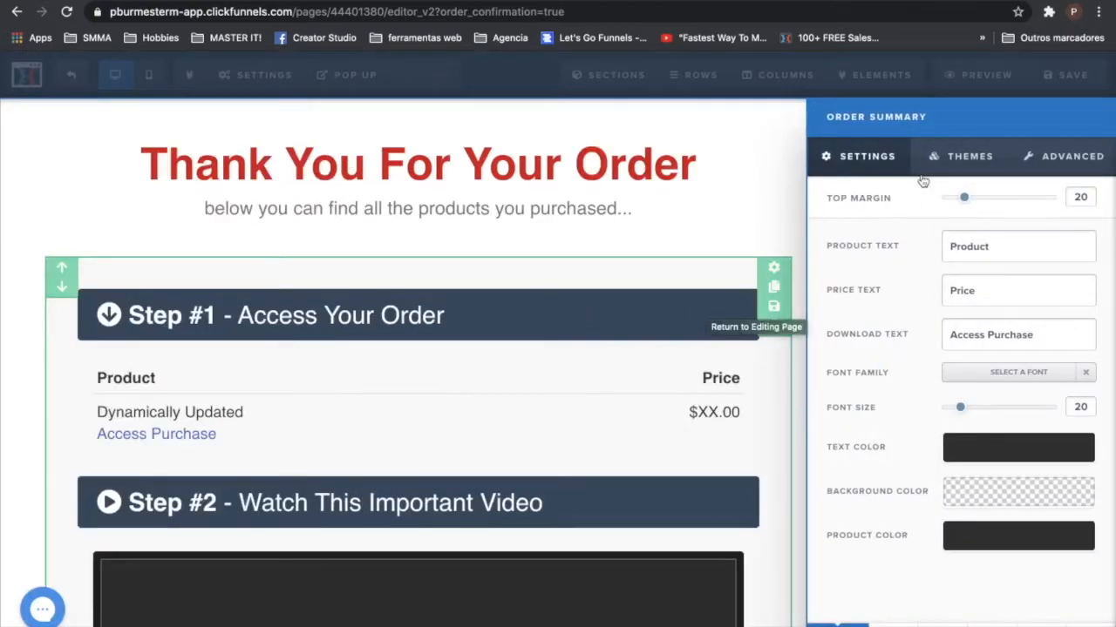
left_click(692, 184)
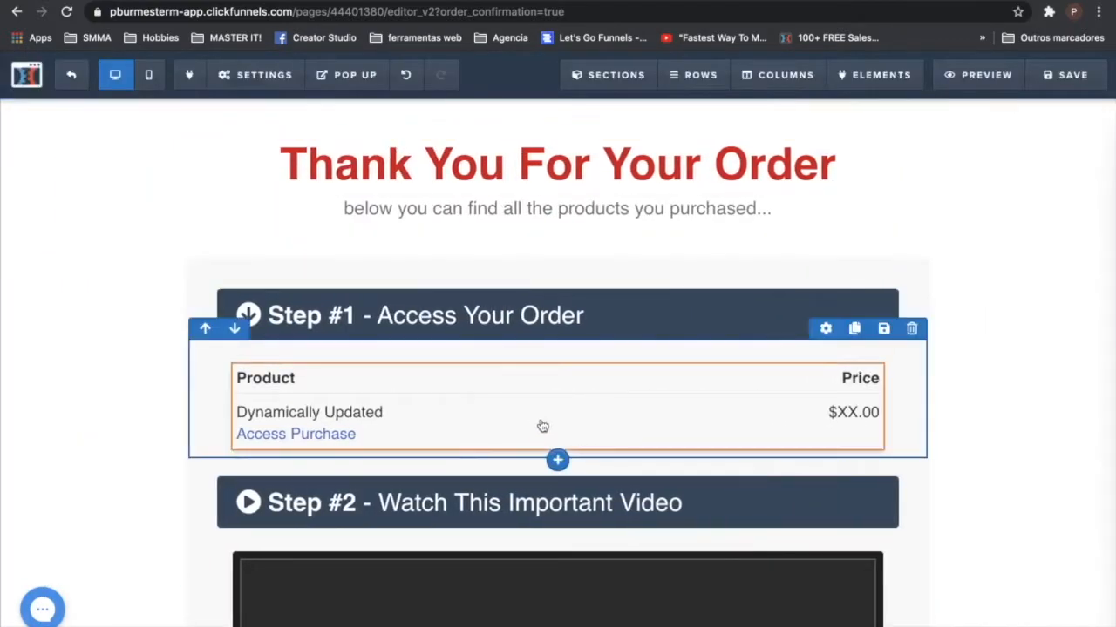
left_click(557, 453)
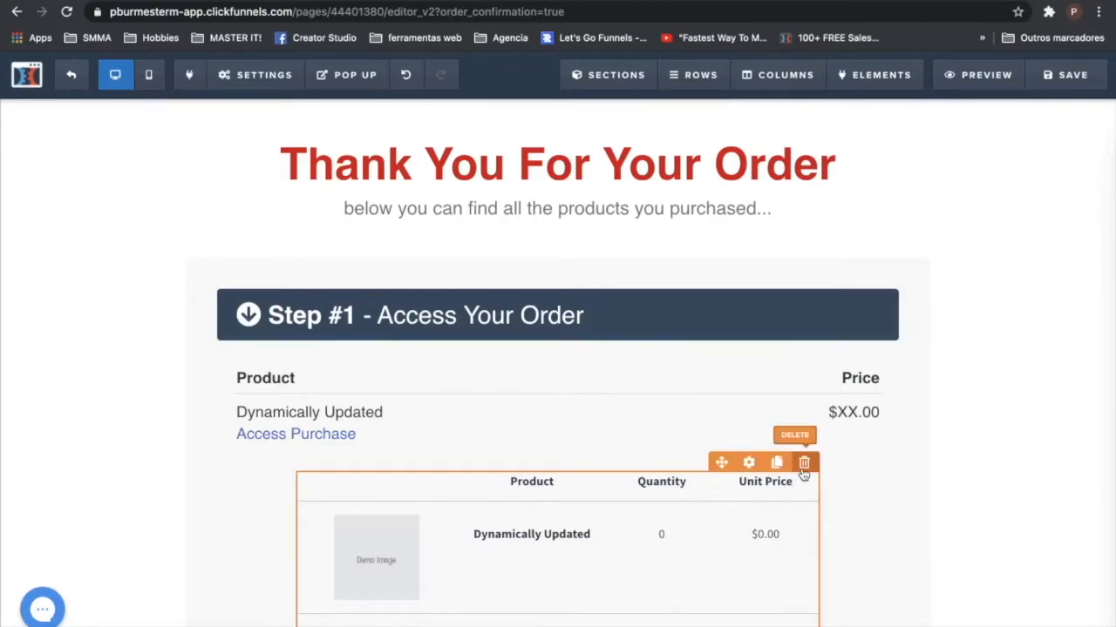
left_click(804, 461)
left_click(677, 99)
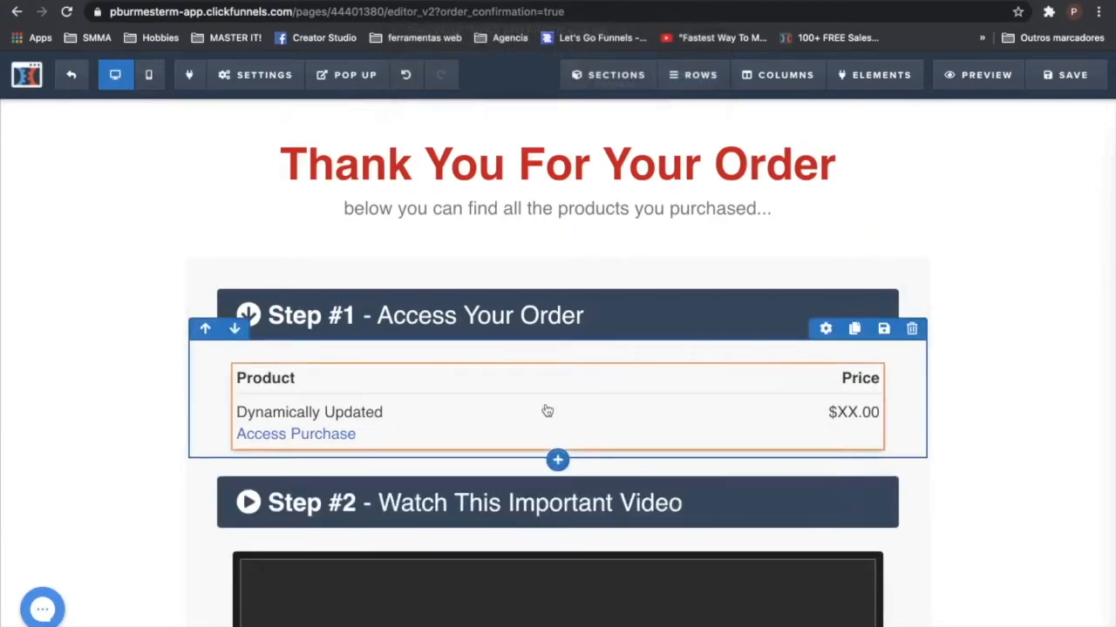
left_click(557, 460)
left_click(829, 219)
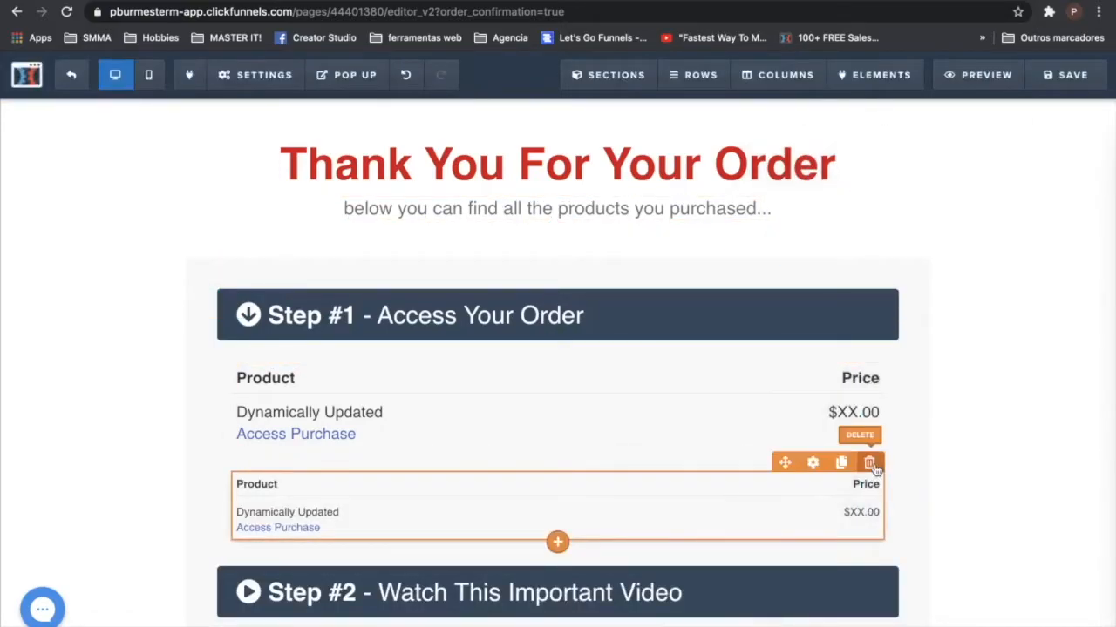
left_click(869, 463)
left_click(686, 99)
- Change the "Get Support" button's text on the Confirmation Page to "membership area"
scroll(685, 374, "down", 5)
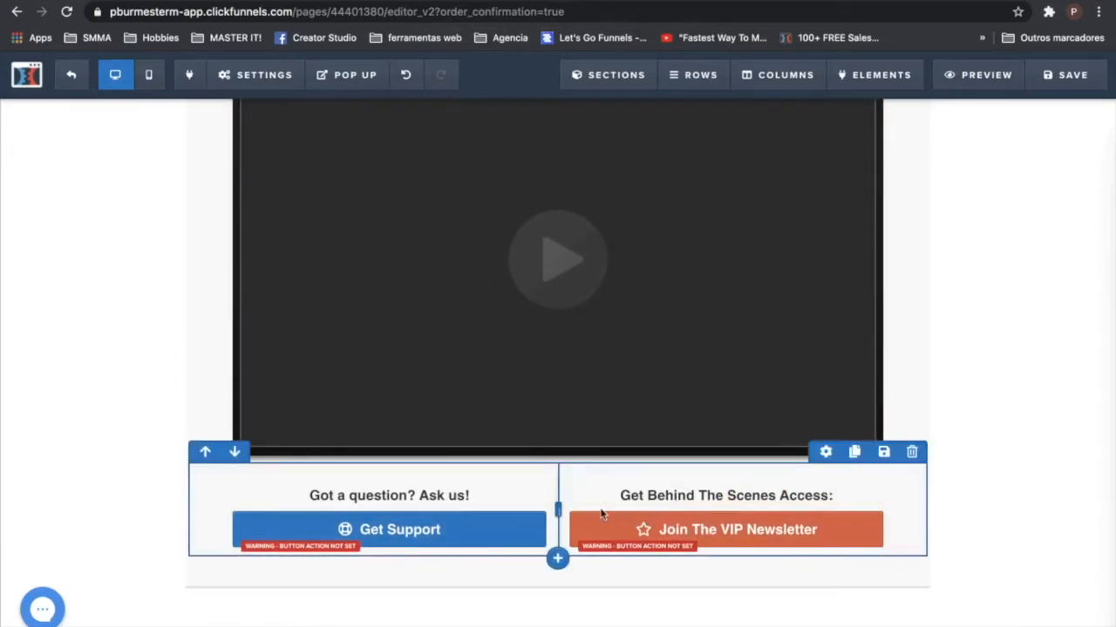
scroll(523, 523, "down", 1)
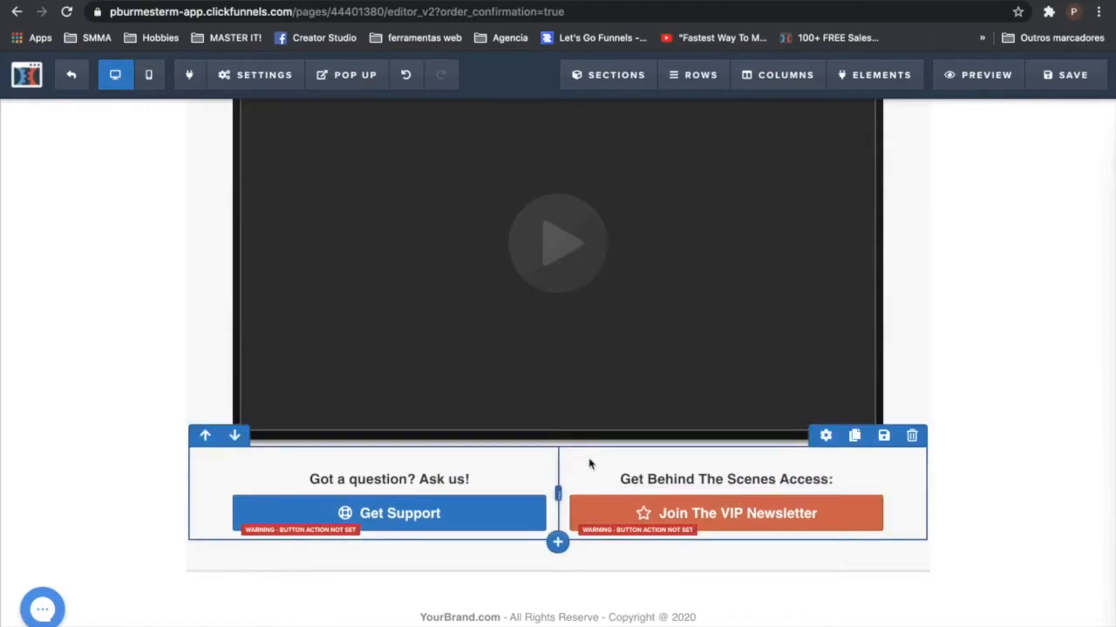
left_click(475, 484)
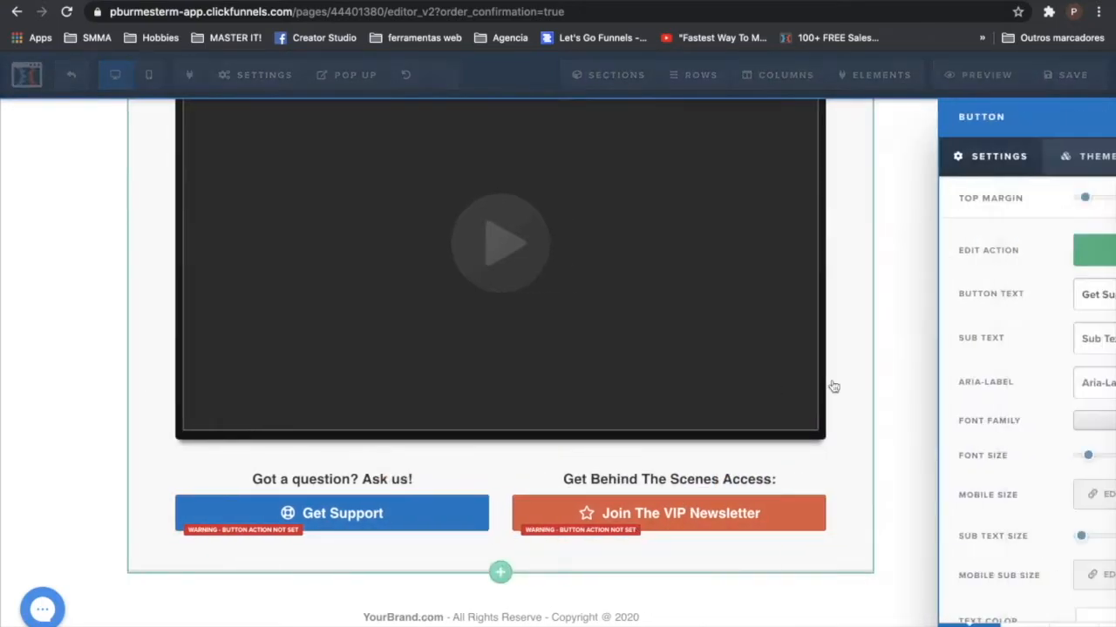
triple_click(1025, 284)
left_click(1025, 284)
triple_click(1025, 284)
type("membership area")
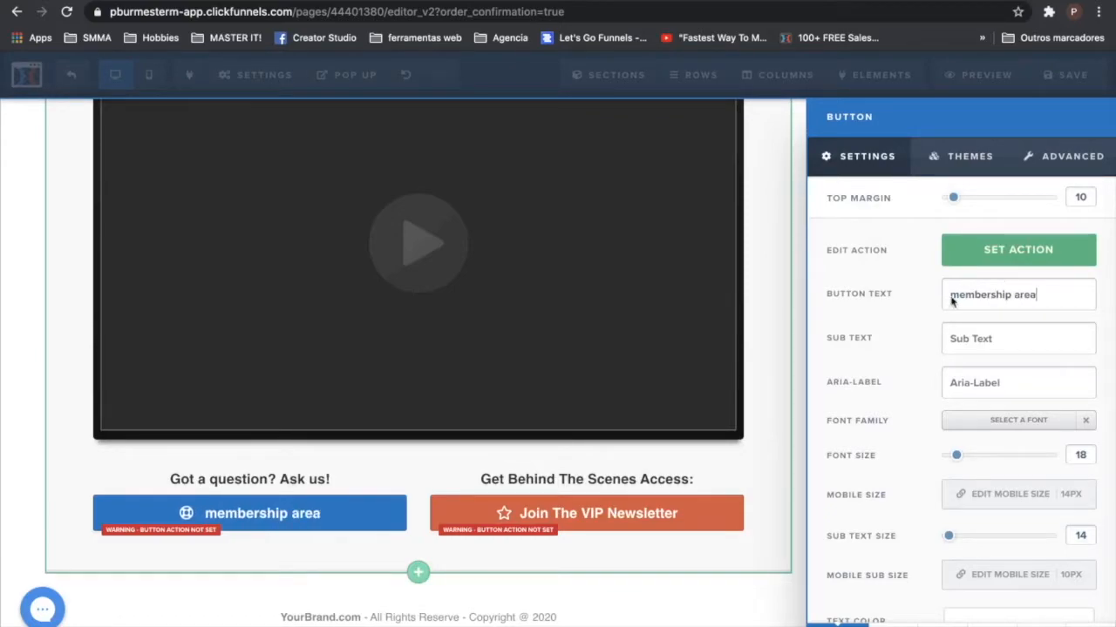
left_click(678, 317)
key("ctrl+s")
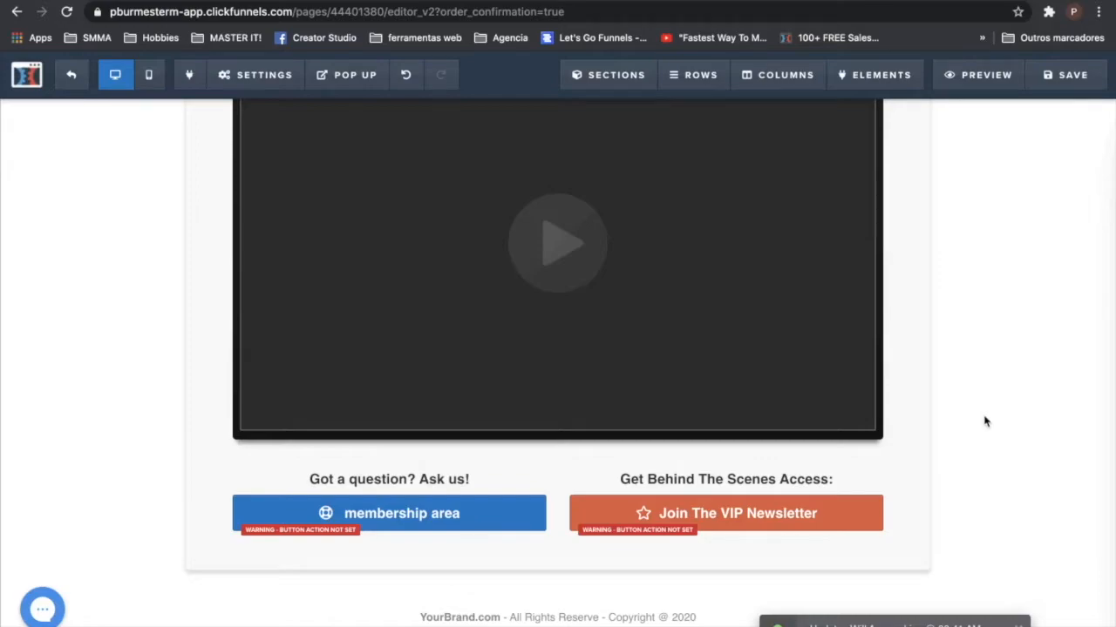
- Look over the Confirmation Page, save it and exit the editor
scroll(985, 422, "up", 5)
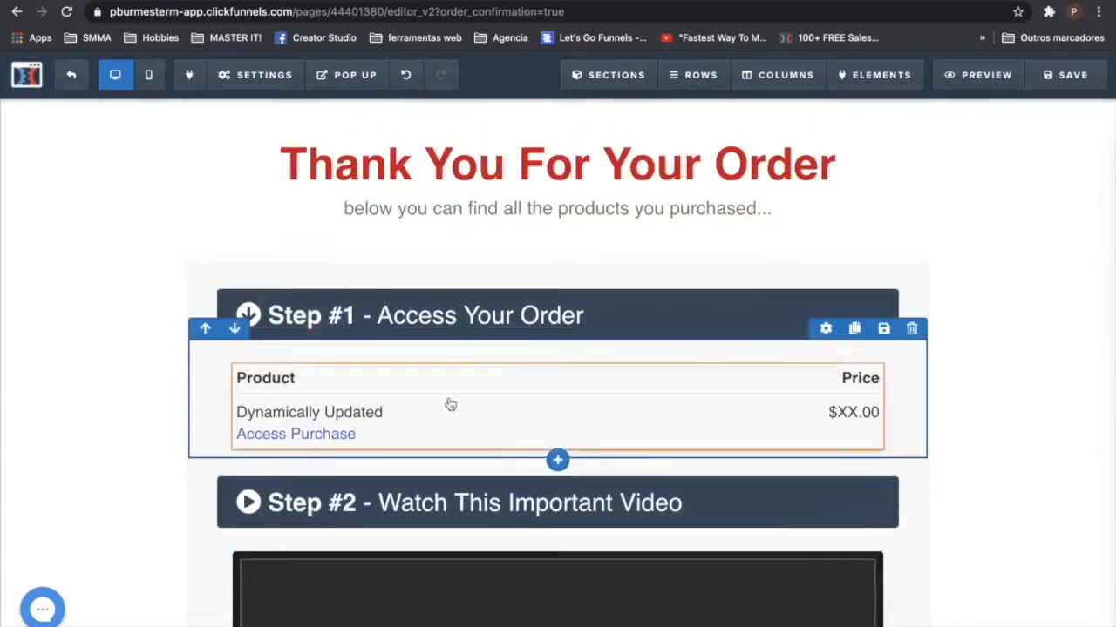
scroll(523, 366, "down", 5)
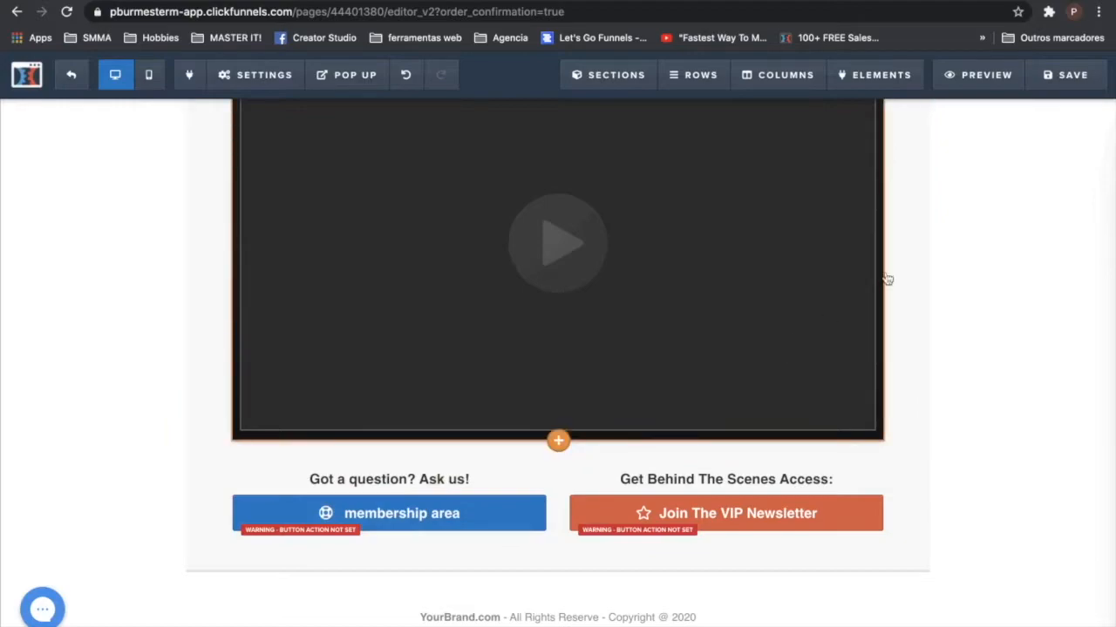
left_click(1079, 83)
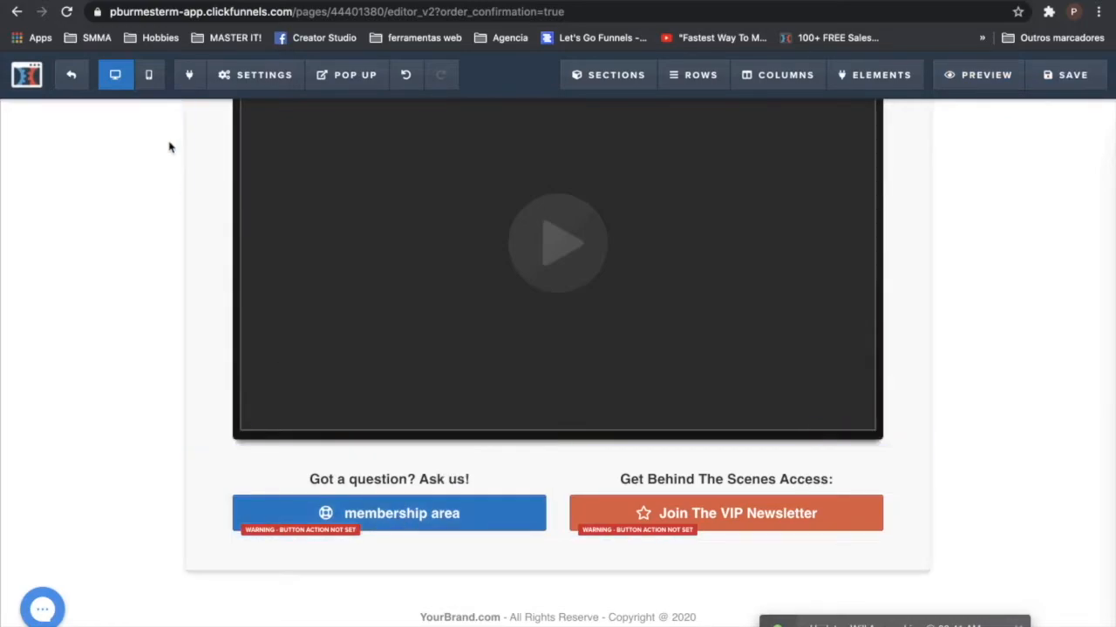
left_click(72, 76)
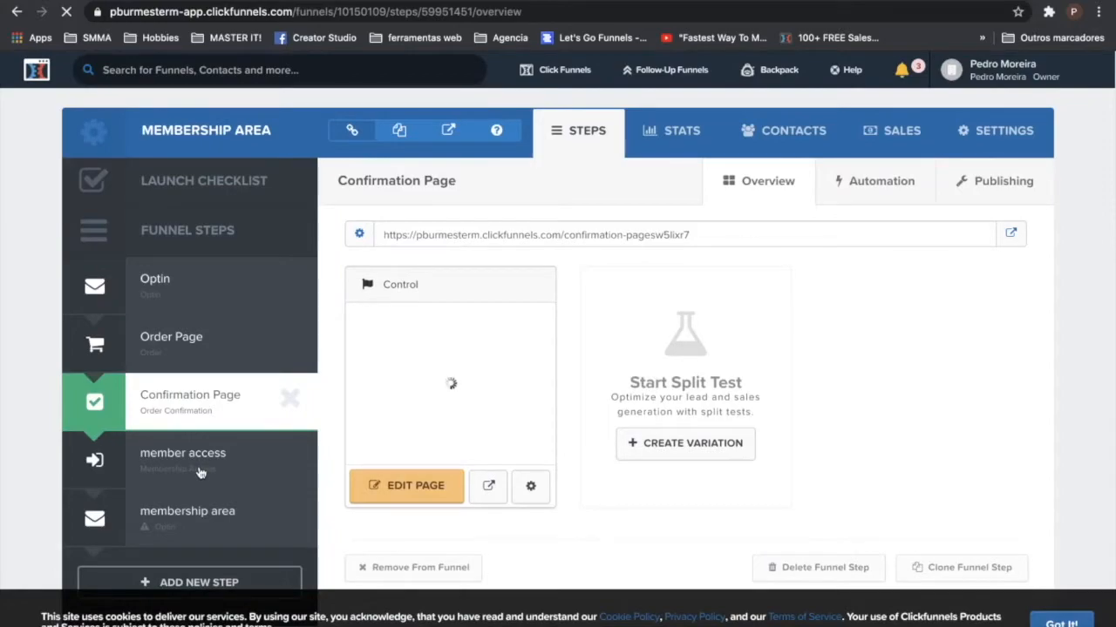
- Copy the "member access" step's URL and return to the Confirmation Page step
left_click(200, 471)
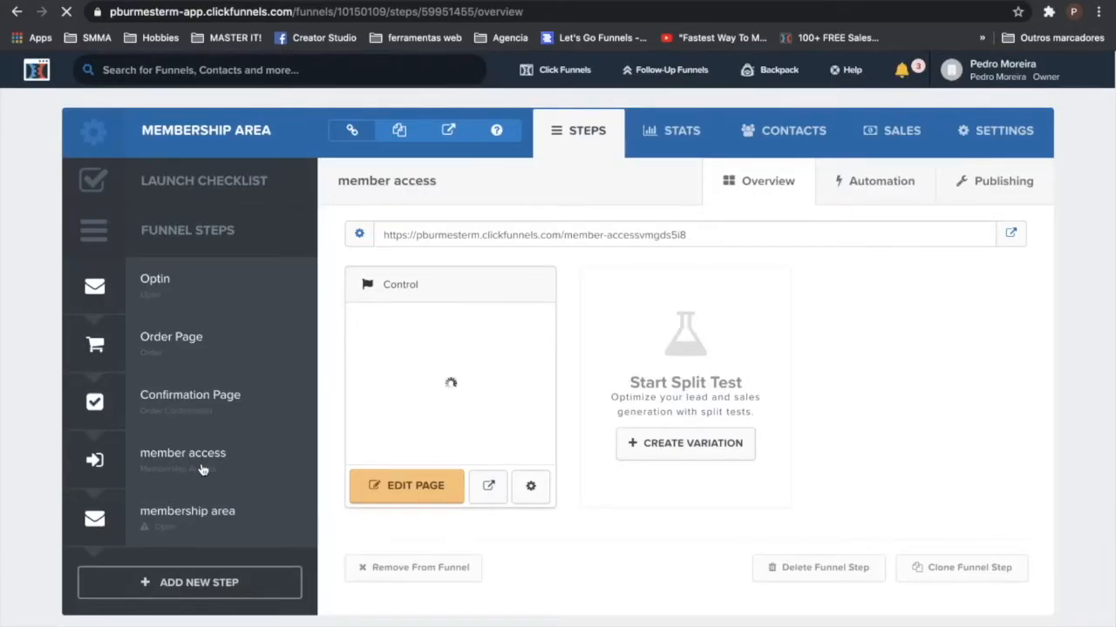
double_click(425, 234)
triple_click(425, 233)
key("super+c")
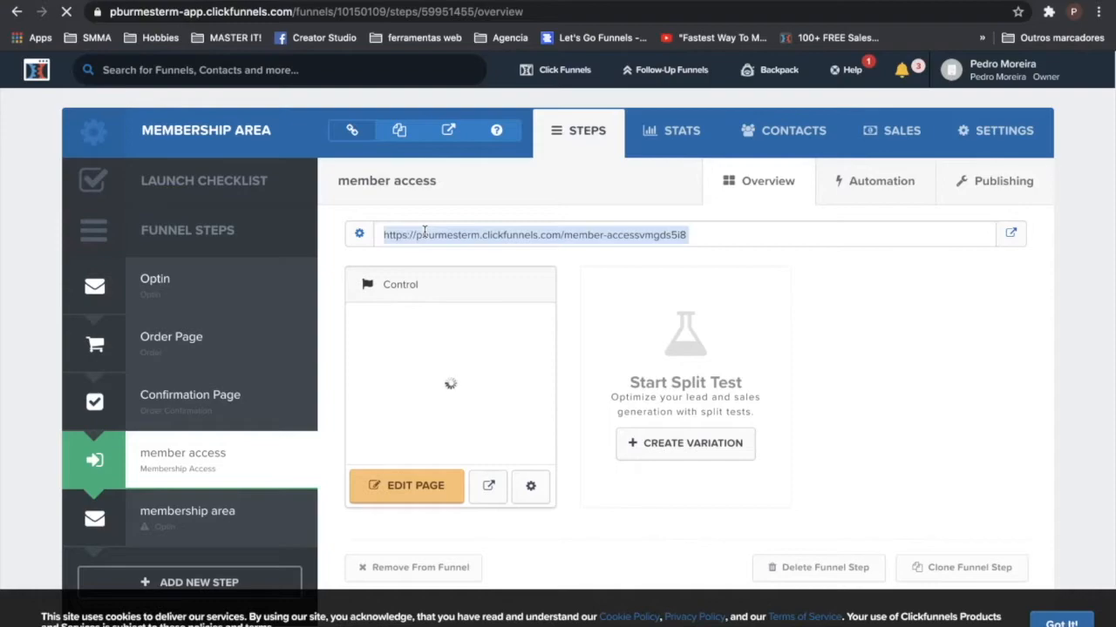
left_click(202, 401)
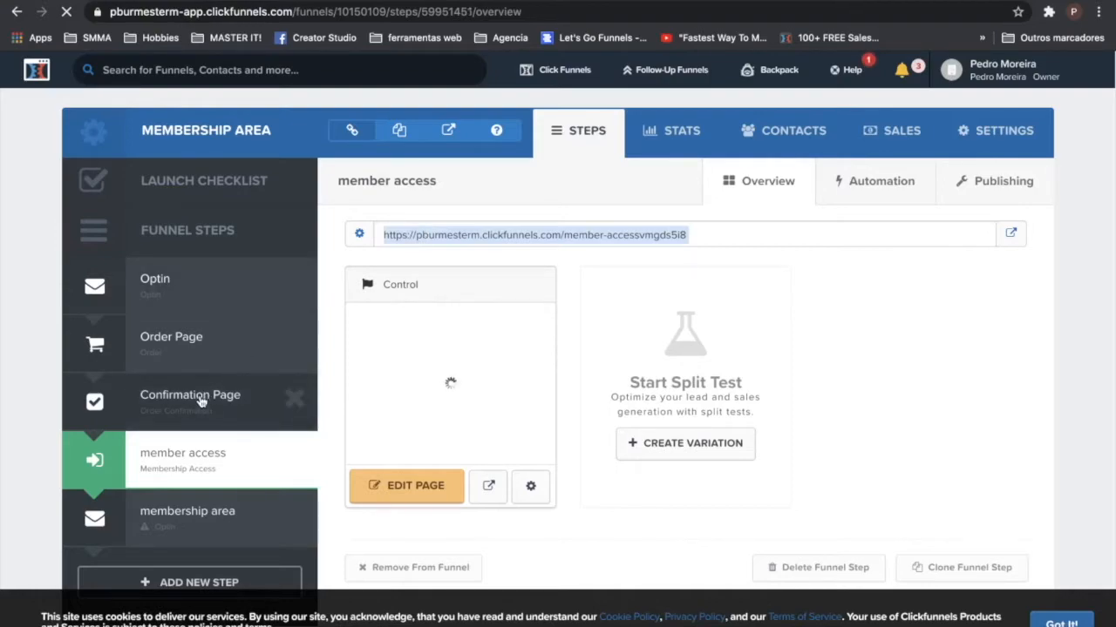
- Set the Confirmation Page's "membership area" button to go to the copied member access URL
left_click(403, 503)
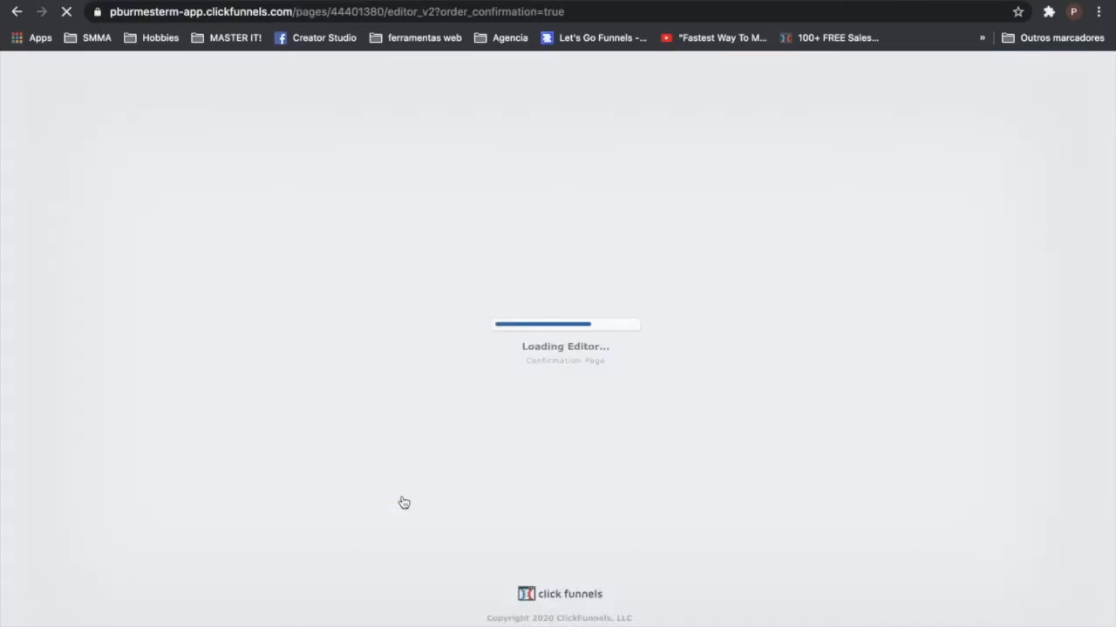
scroll(410, 523, "down", 5)
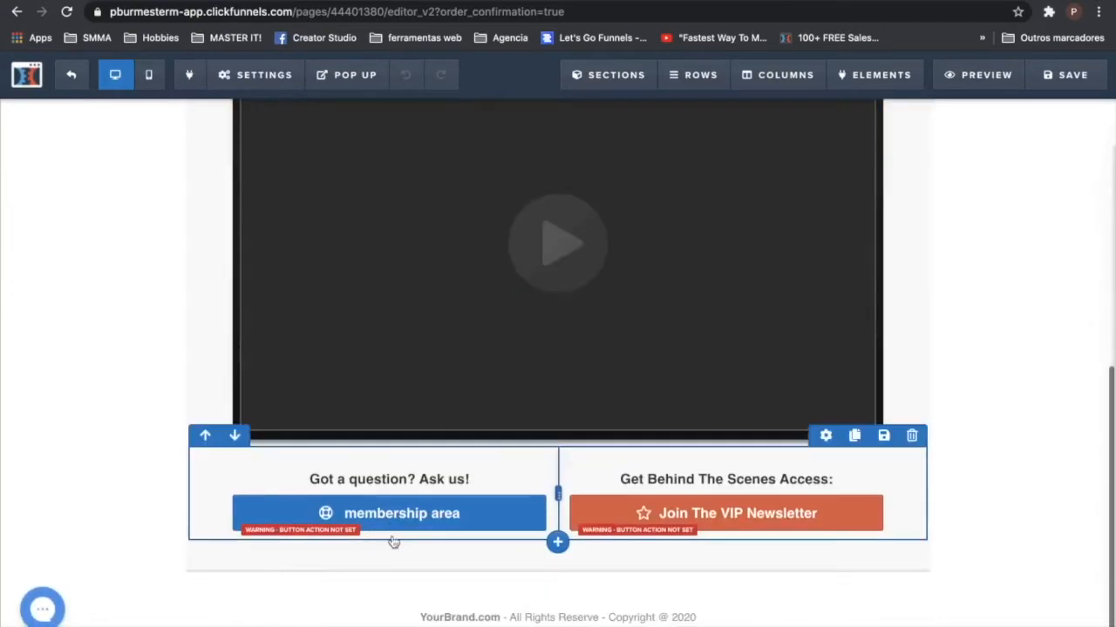
left_click(476, 485)
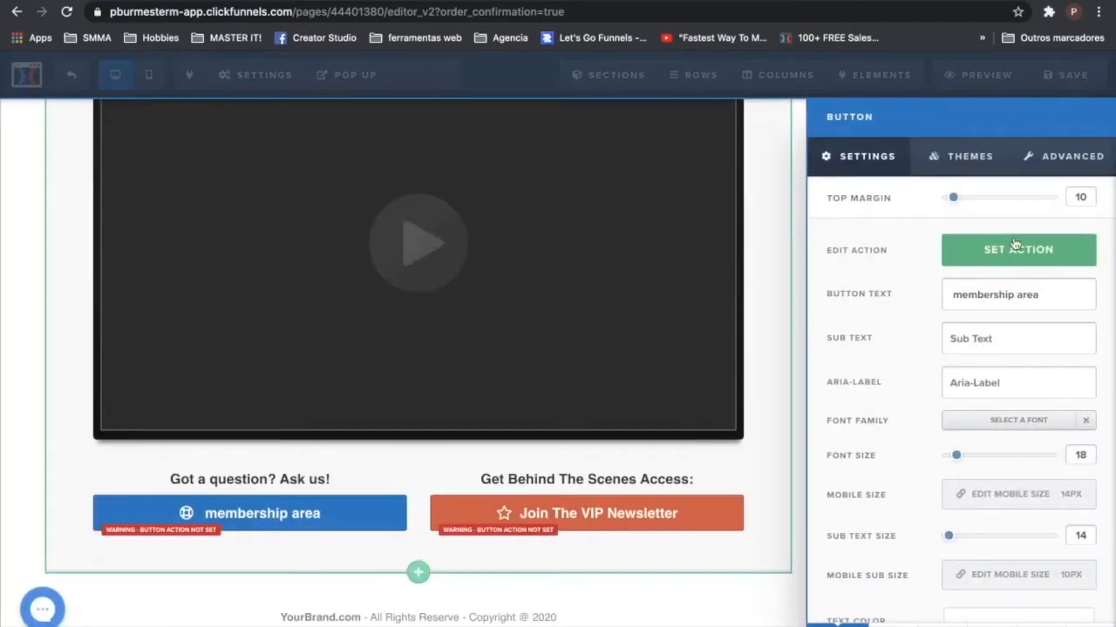
left_click(1002, 250)
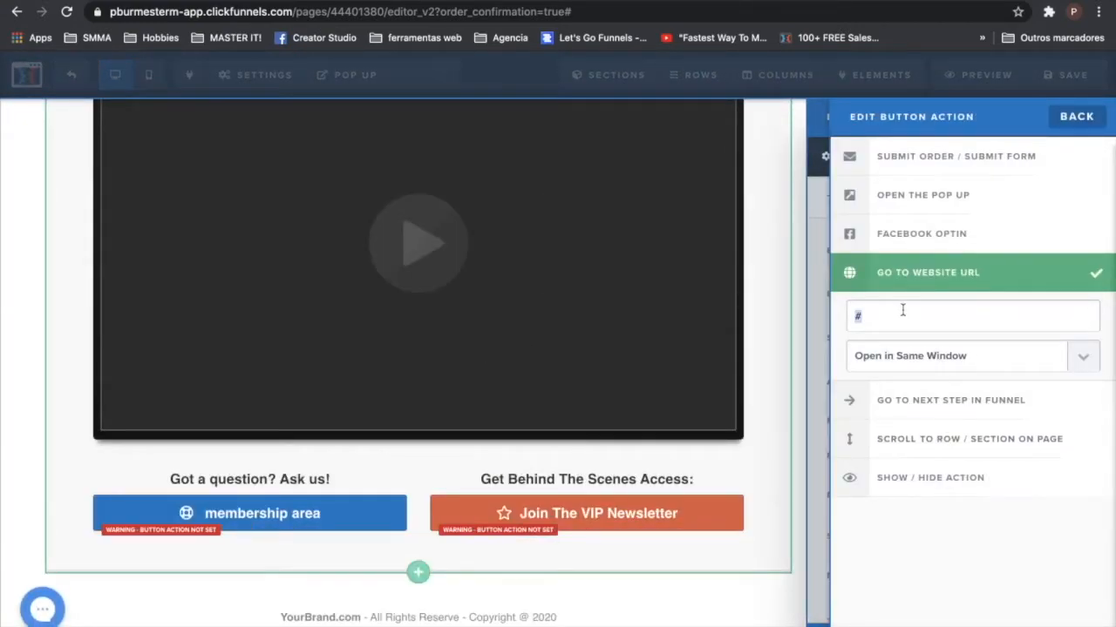
key("super+v")
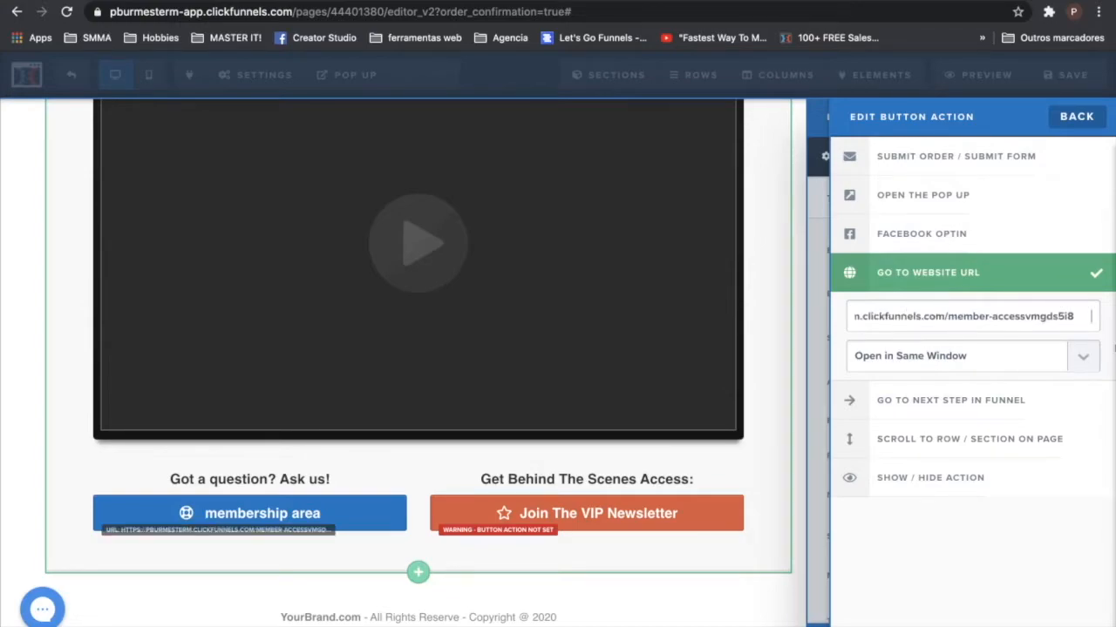
- Set the Confirmation Page's "membership area" button link to Open in New Tab/Window, and save the page
left_click_drag(1073, 315, 1092, 319)
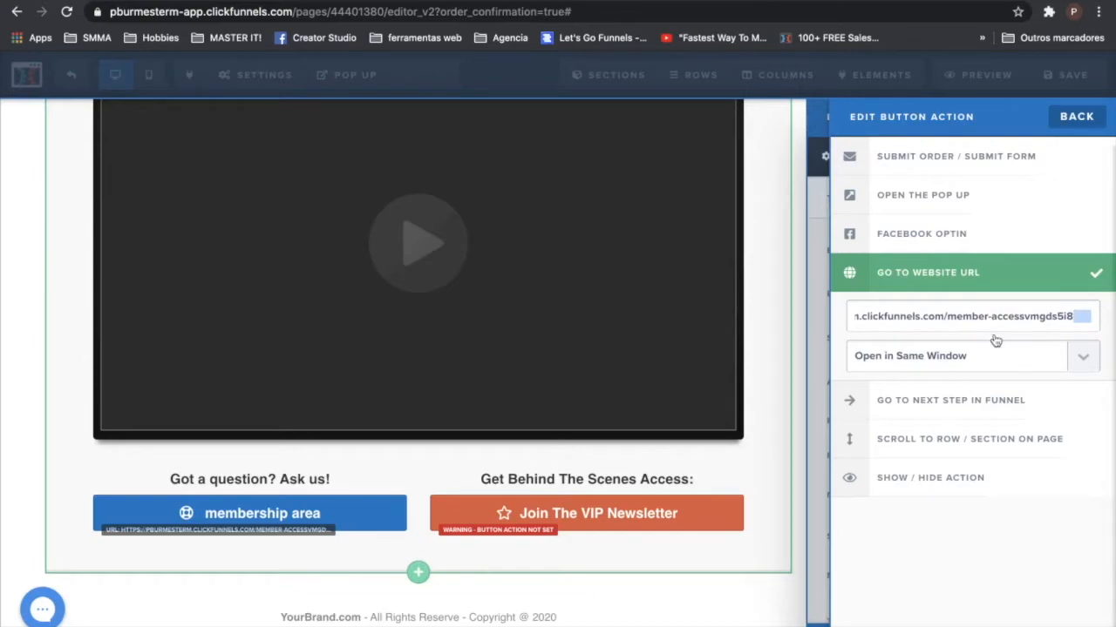
left_click(959, 356)
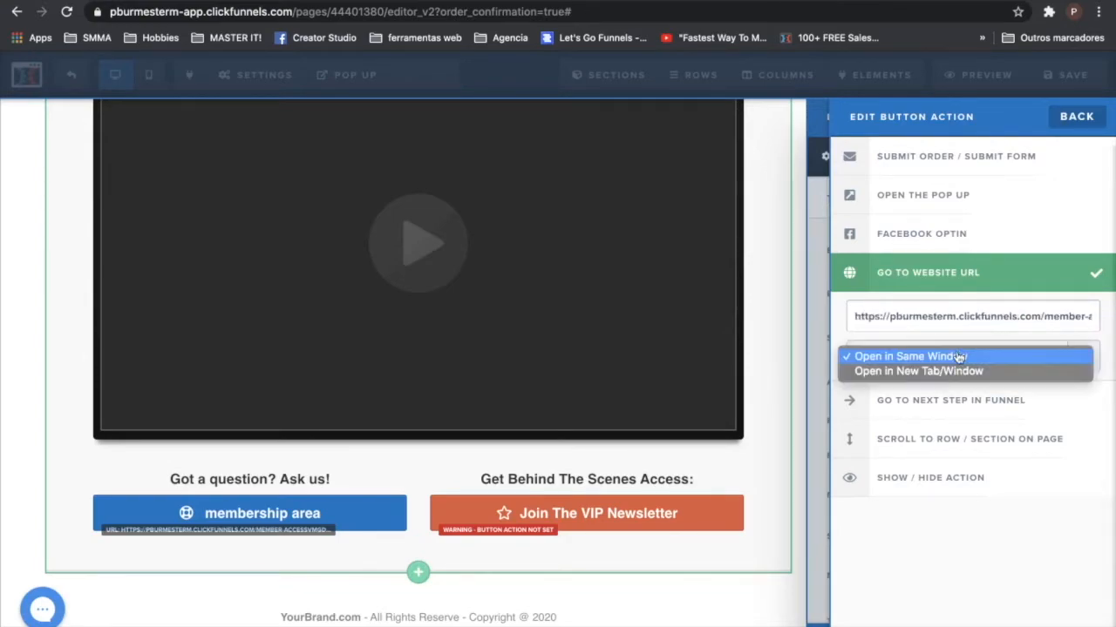
left_click(906, 375)
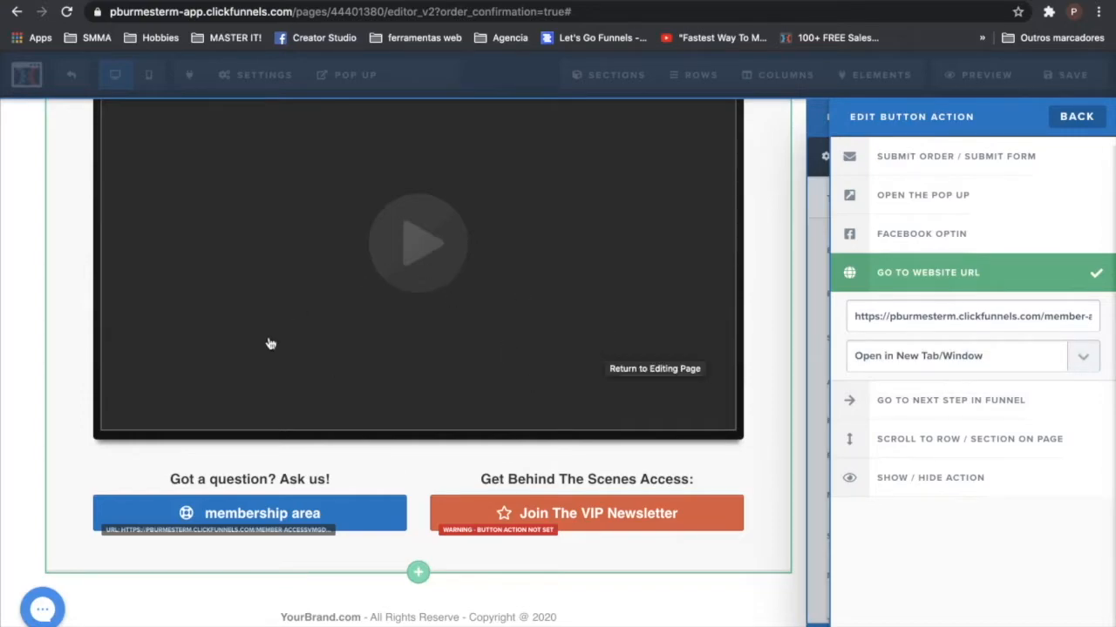
left_click(572, 410)
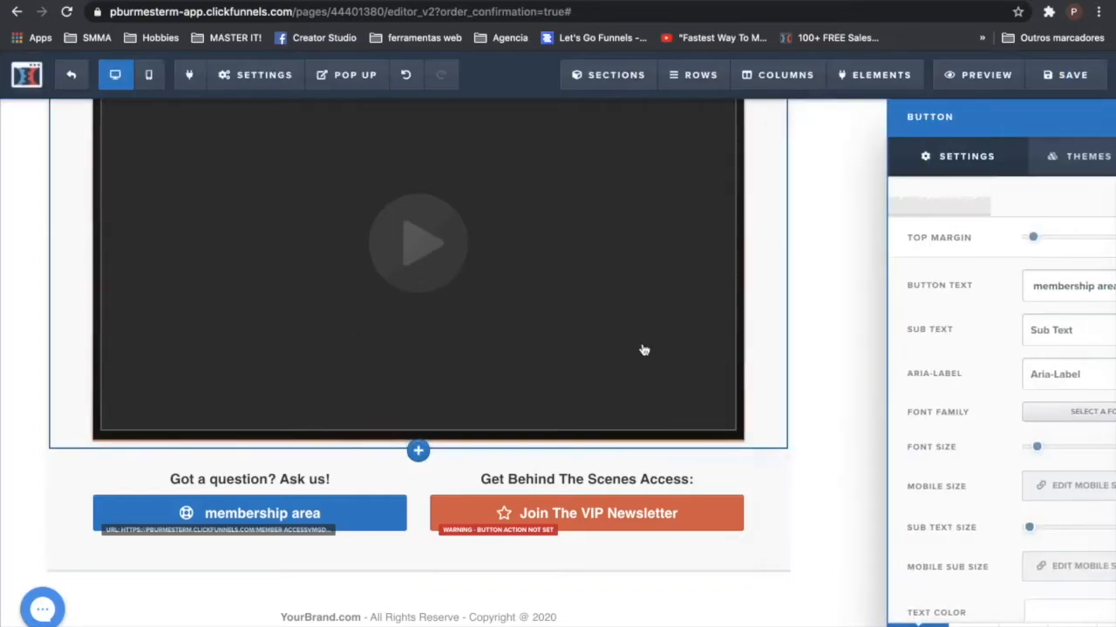
left_click(1065, 74)
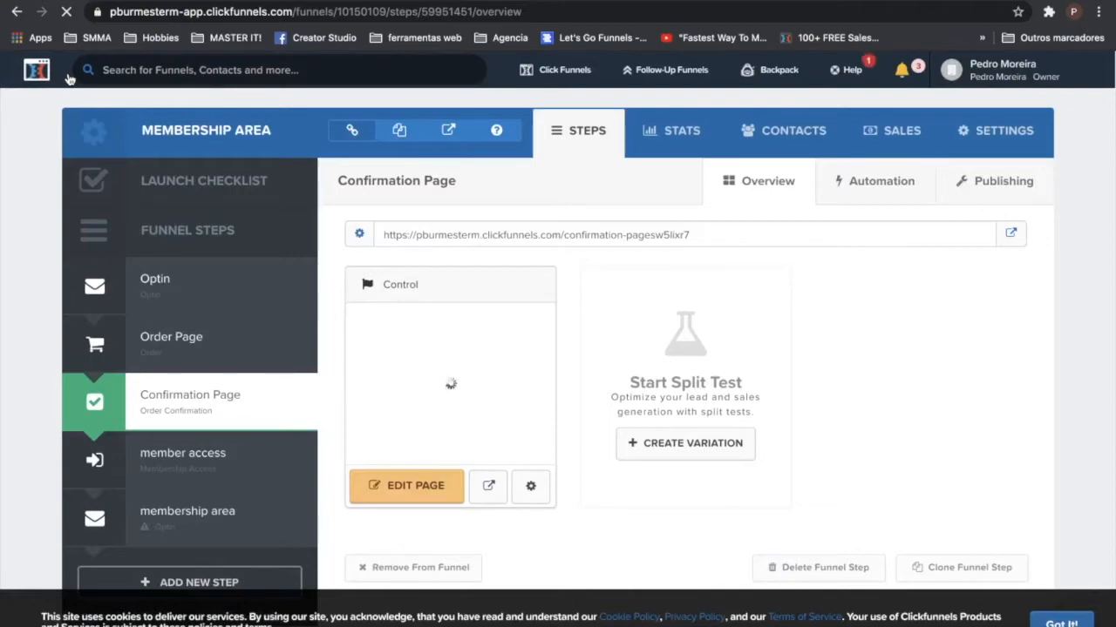
- View the live page of the "member access" step and look over its login form
left_click(218, 469)
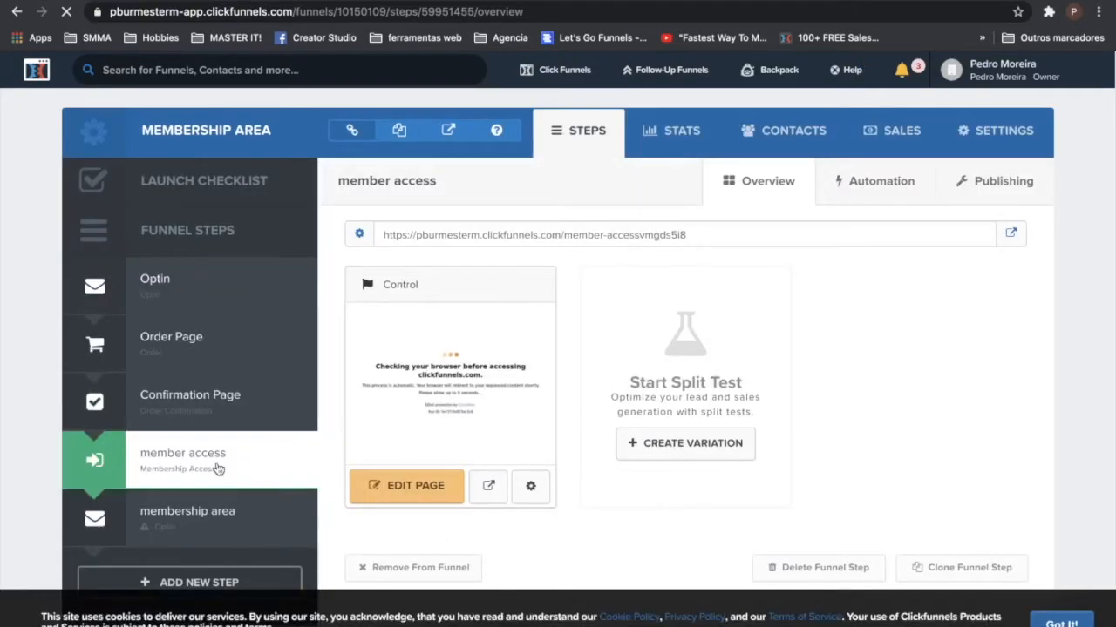
left_click(1010, 234)
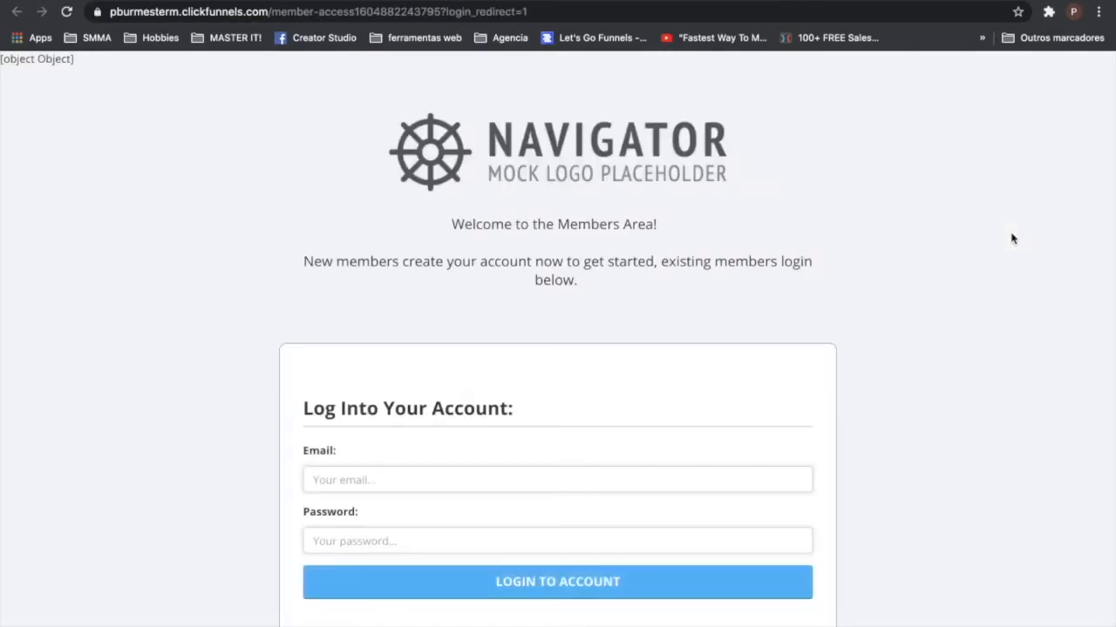
scroll(1013, 239, "down", 2)
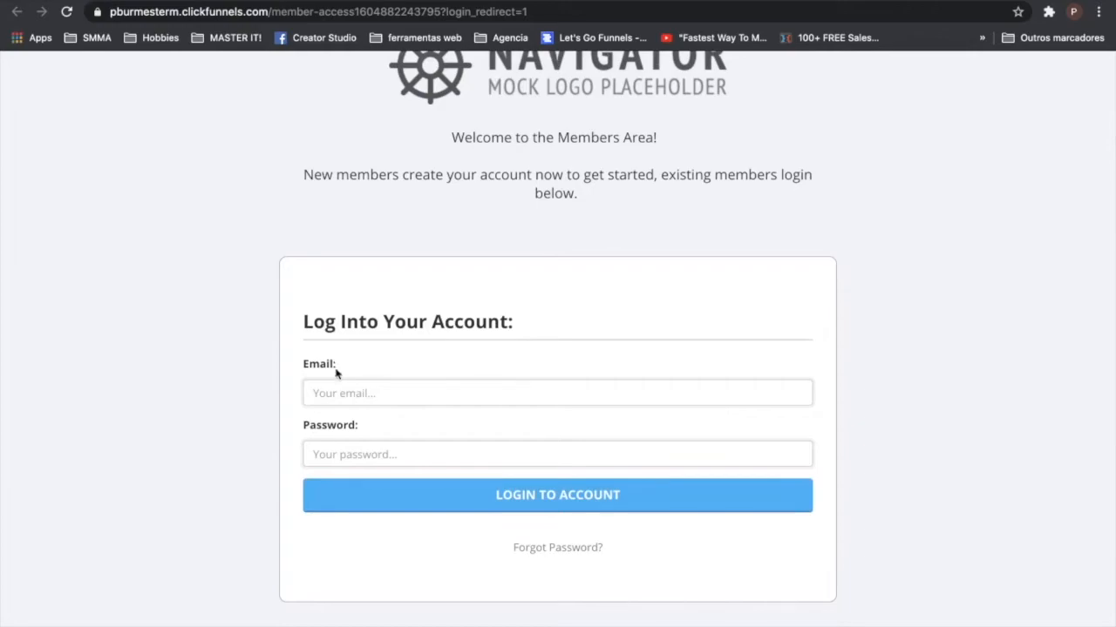
left_click(347, 394)
left_click(244, 394)
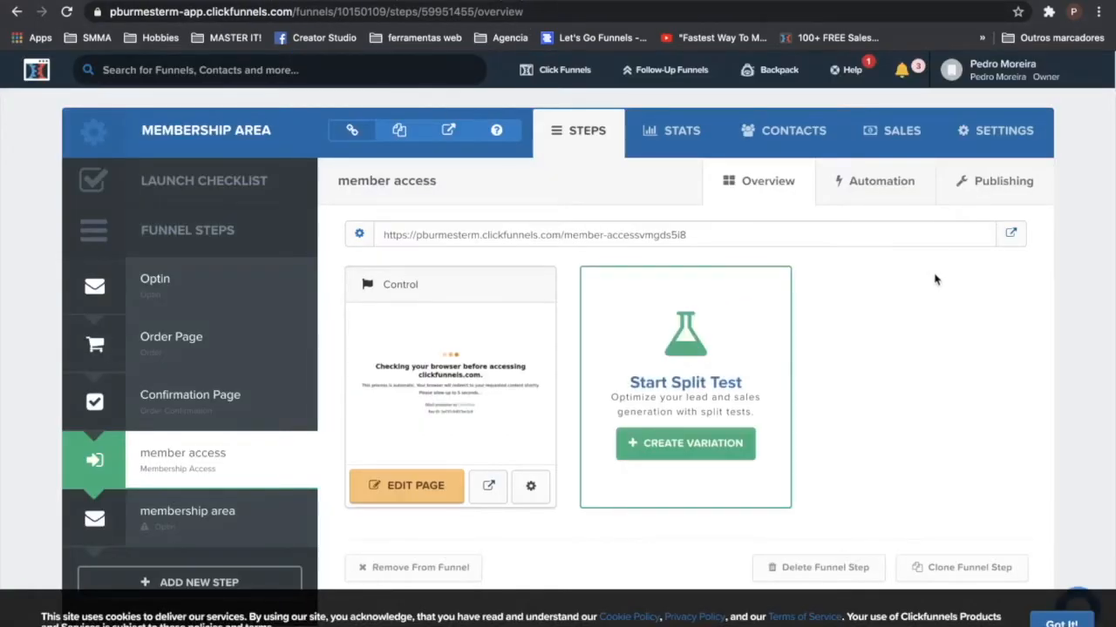
- Delete the section with the logo and welcome text from the member access page, save it and exit the editor
left_click(424, 490)
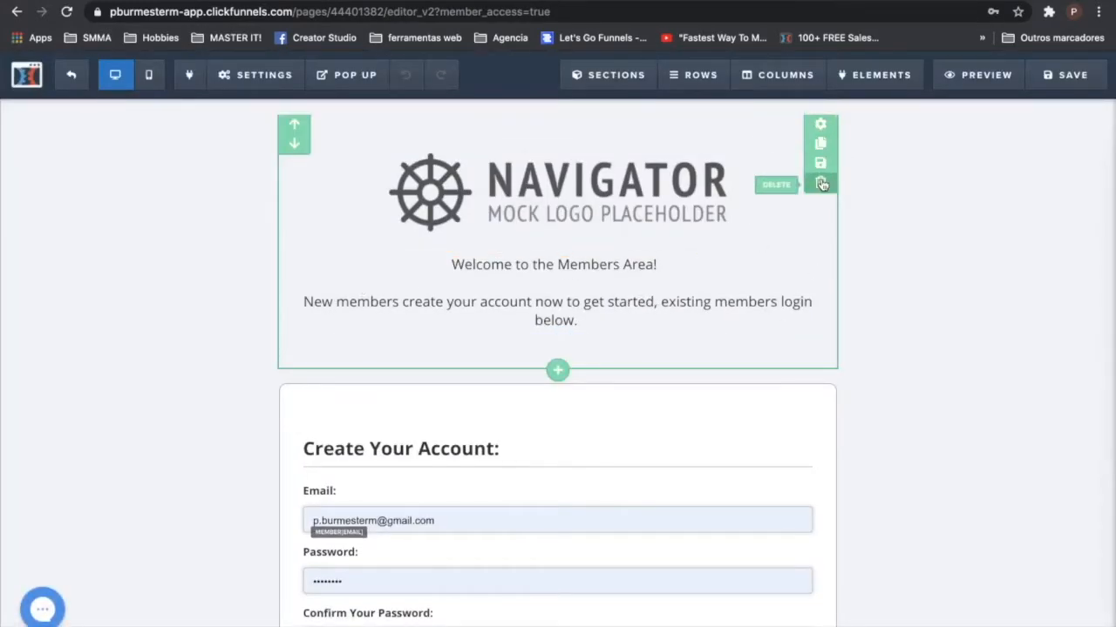
left_click(820, 182)
left_click(685, 100)
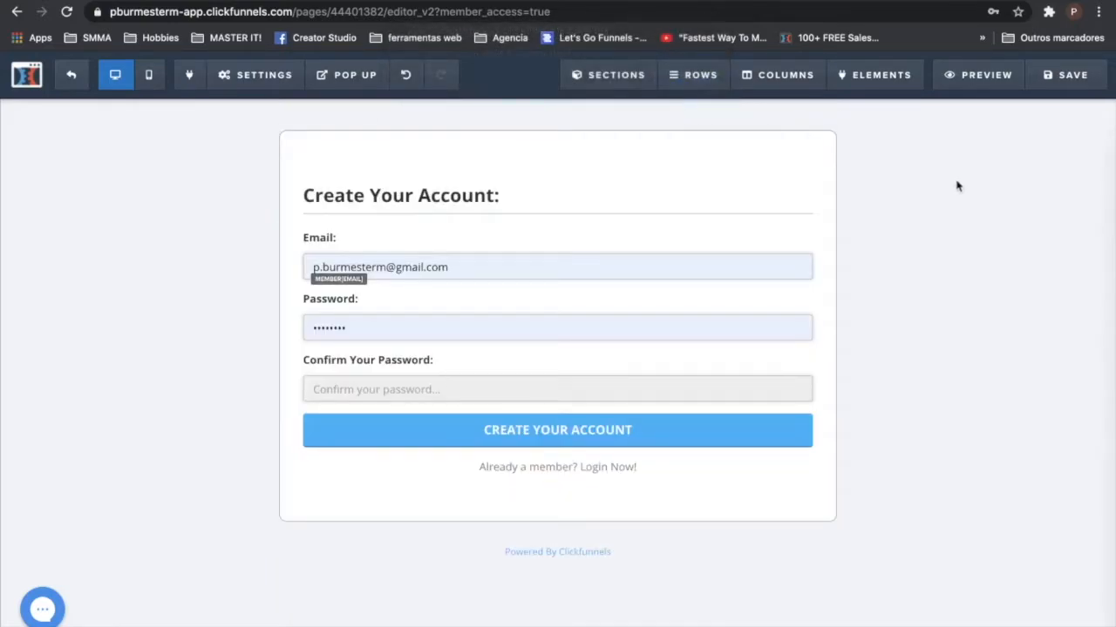
left_click(1063, 77)
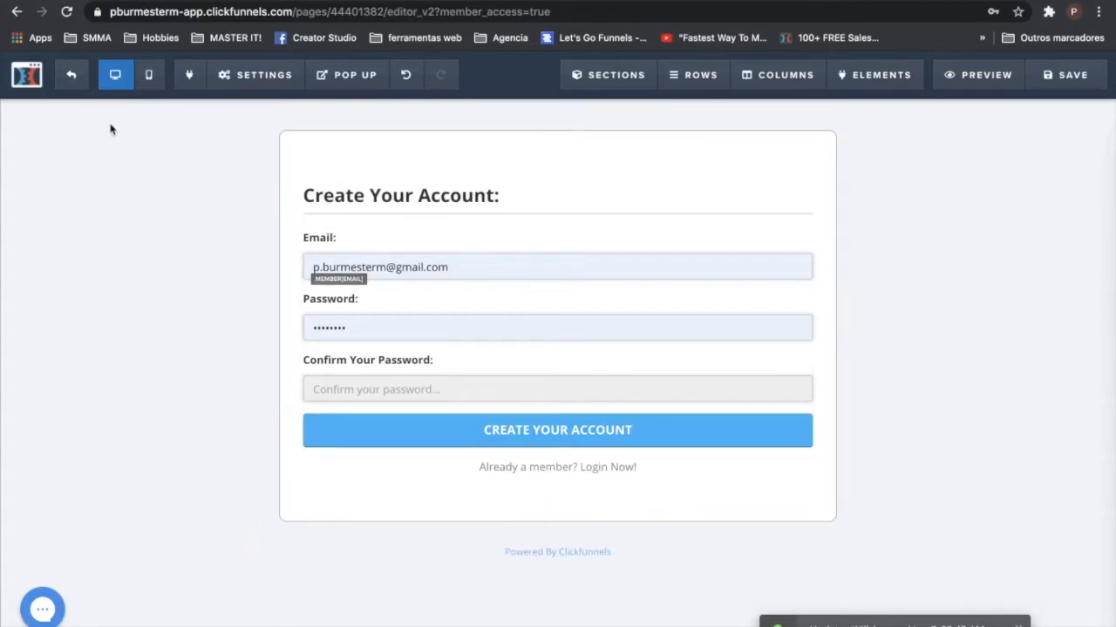
left_click(71, 75)
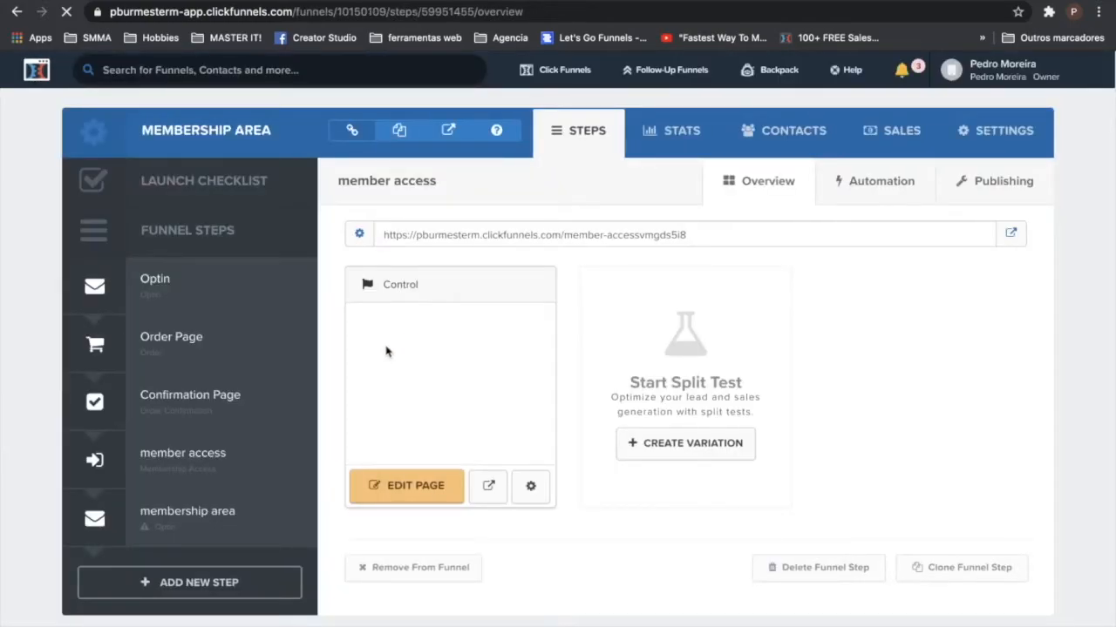
- Apply the "Simple Membership" Membership Area template to the "membership area" step
left_click(213, 517)
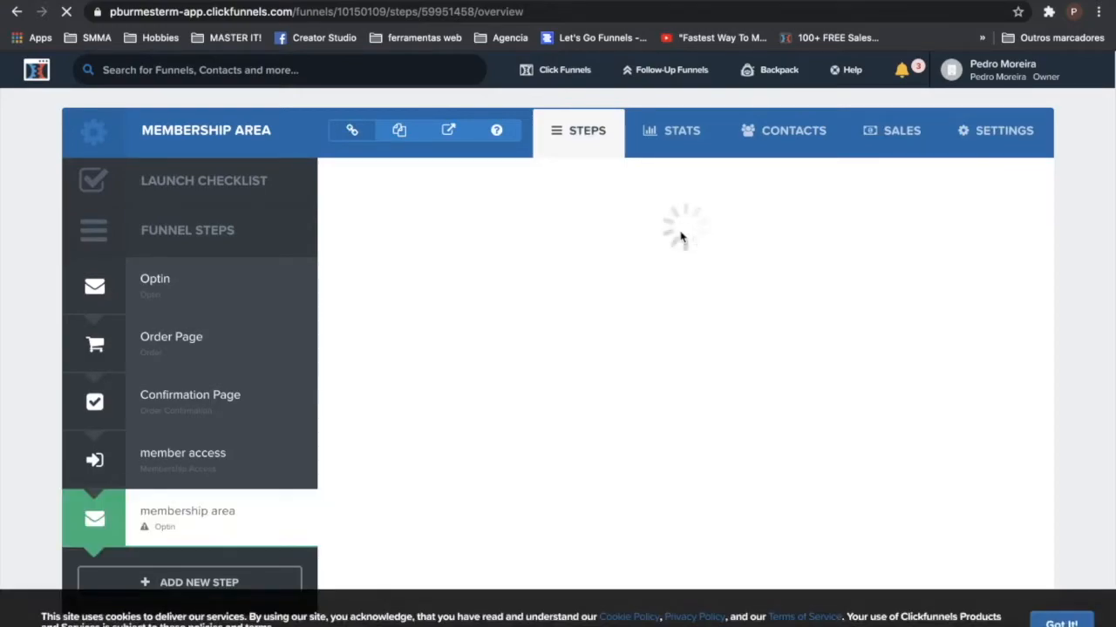
left_click(615, 183)
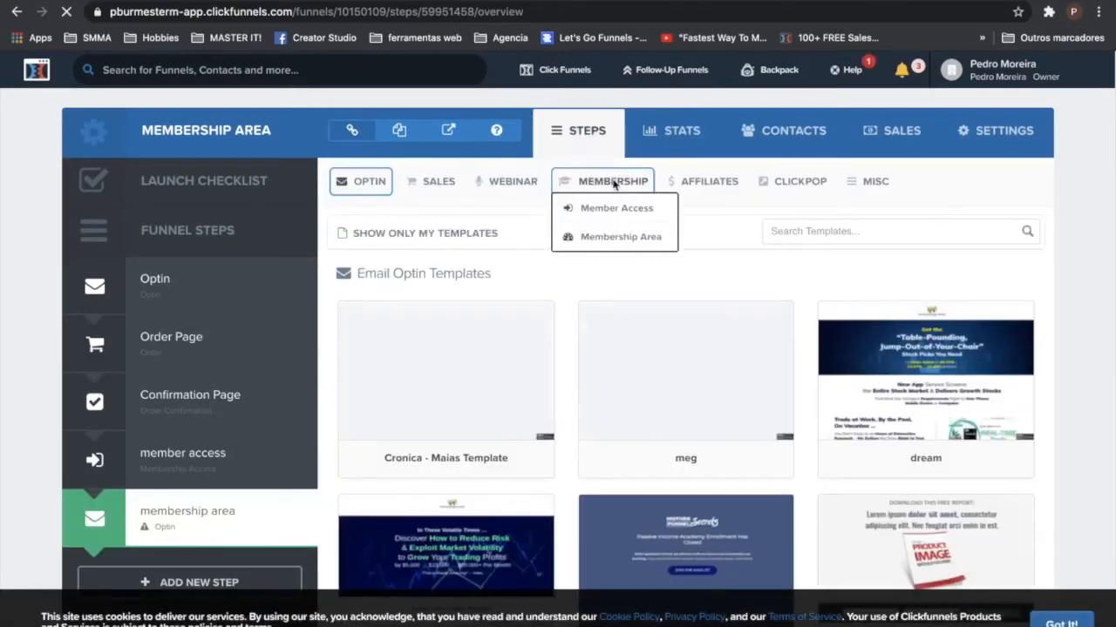
left_click(615, 237)
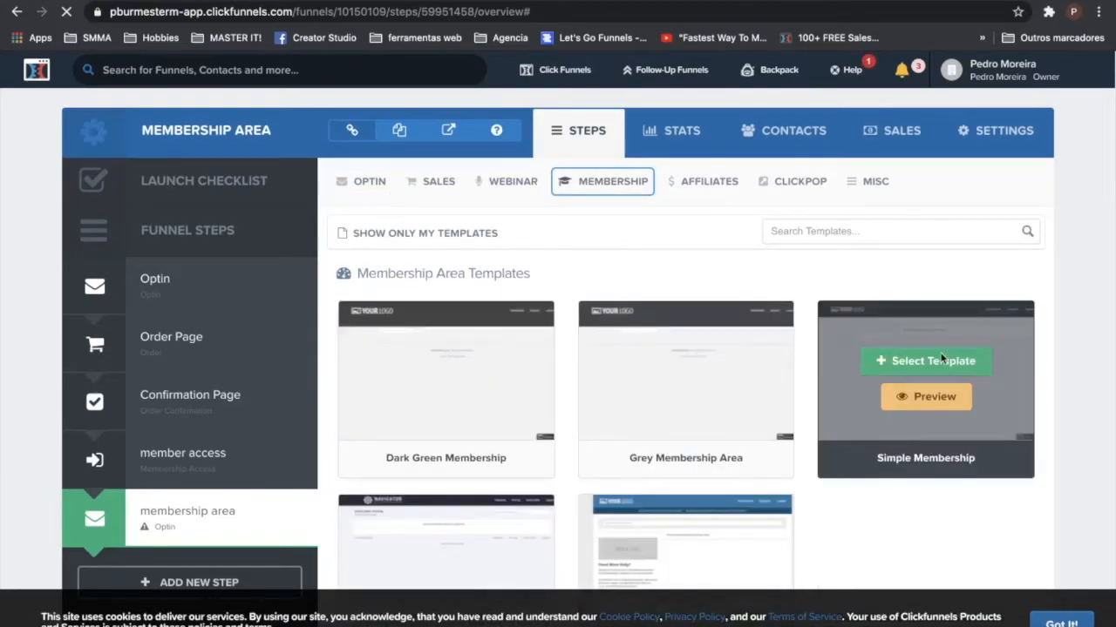
left_click(940, 359)
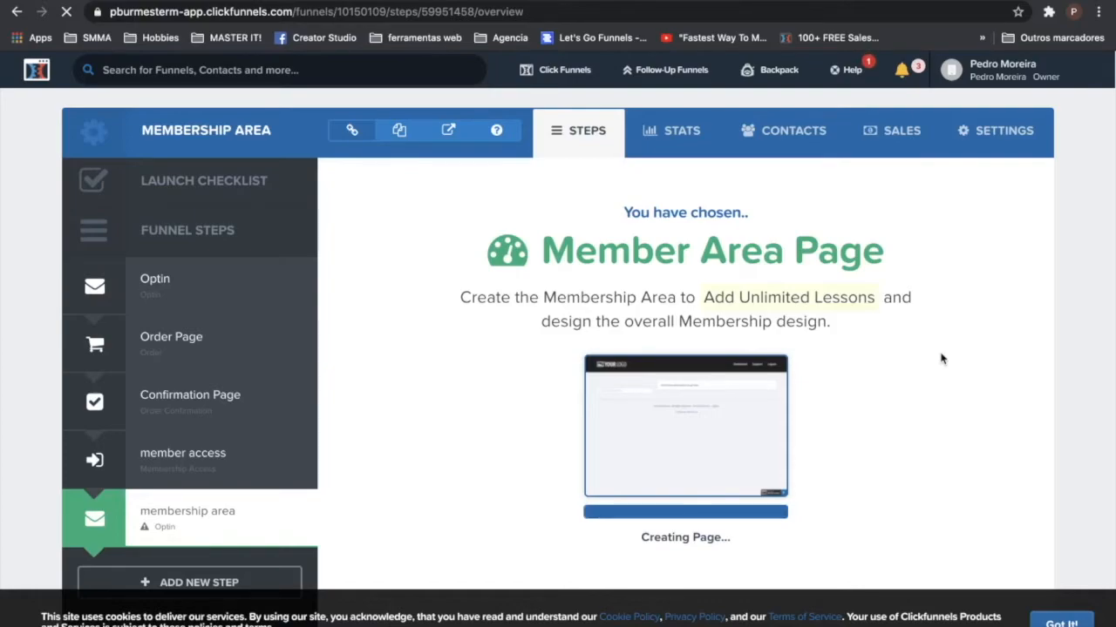
- Examine the membership area step's overview, including its Login URL, Secret Sign Up URL and lesson section
left_click(782, 346)
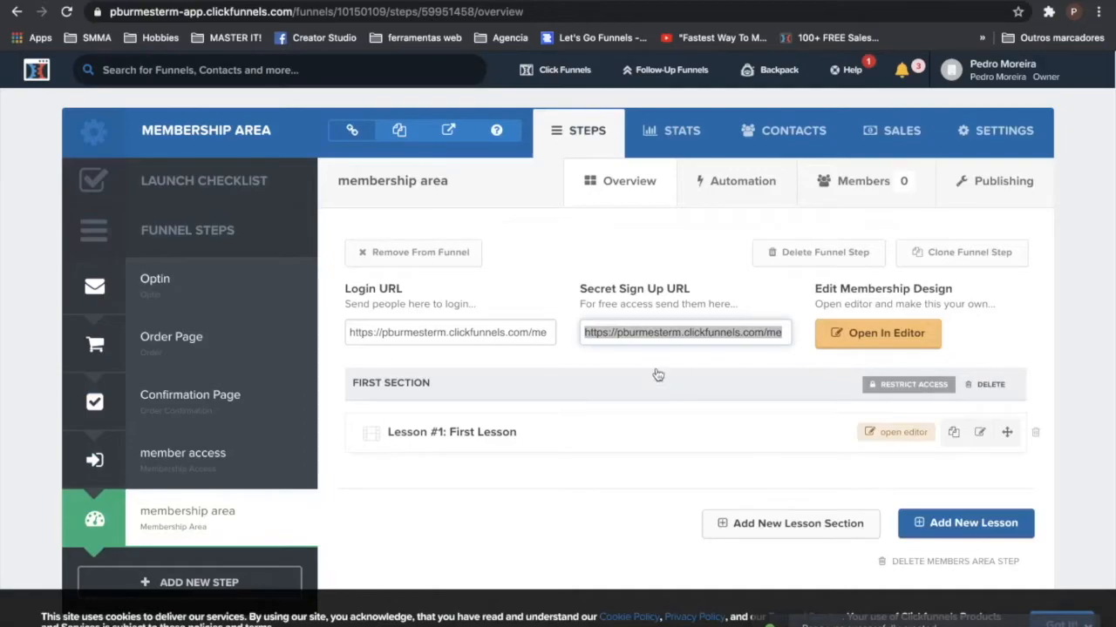
scroll(572, 409, "down", 1)
scroll(571, 410, "up", 1)
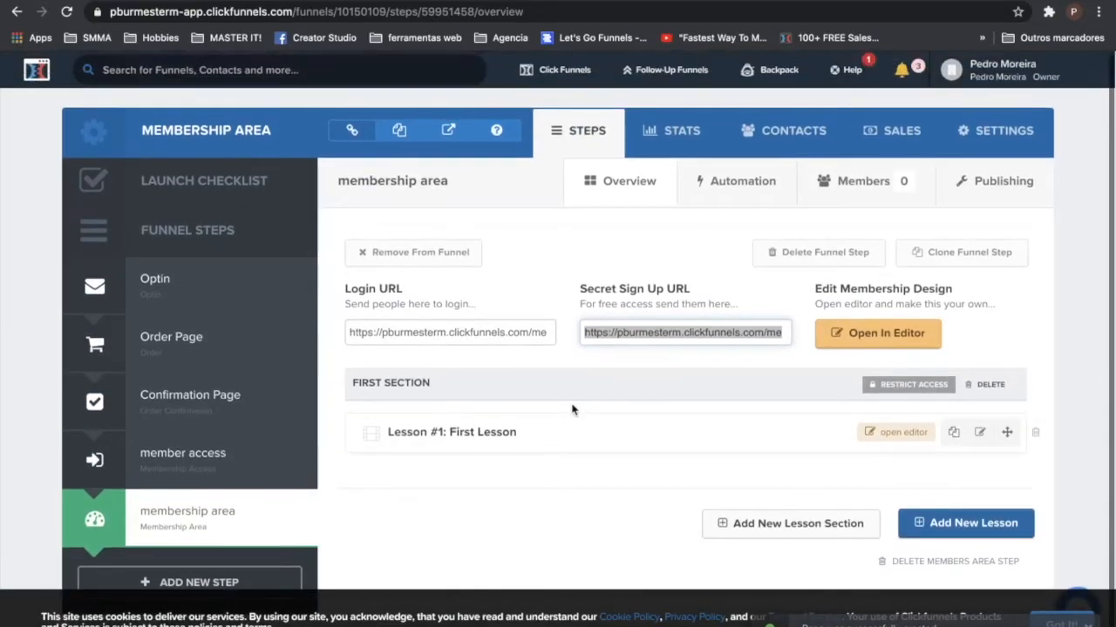
scroll(572, 408, "down", 1)
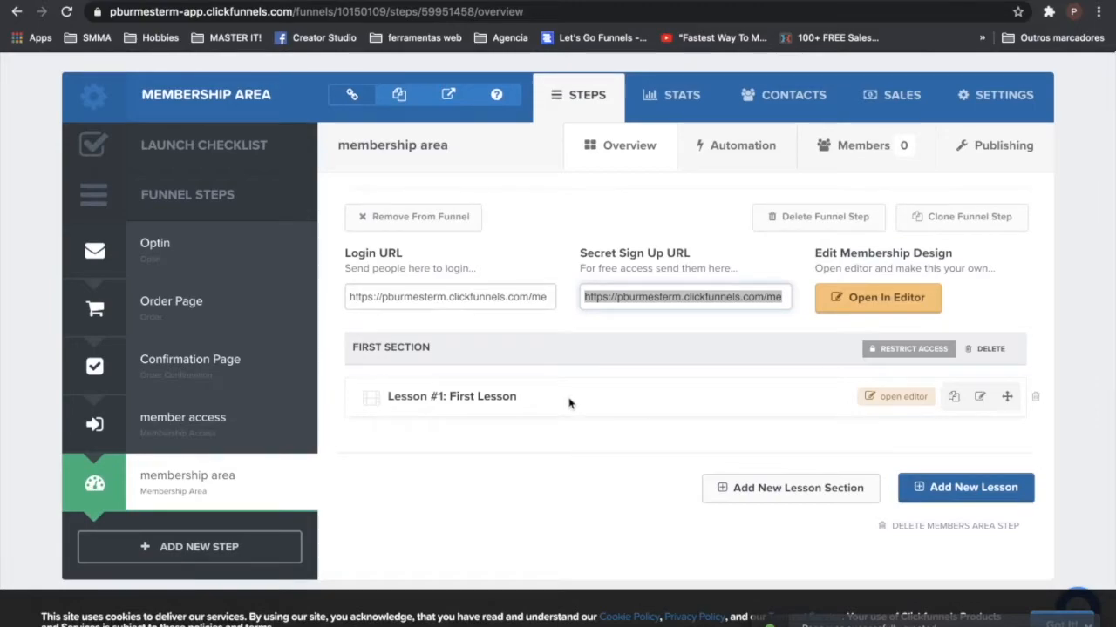
left_click(471, 302)
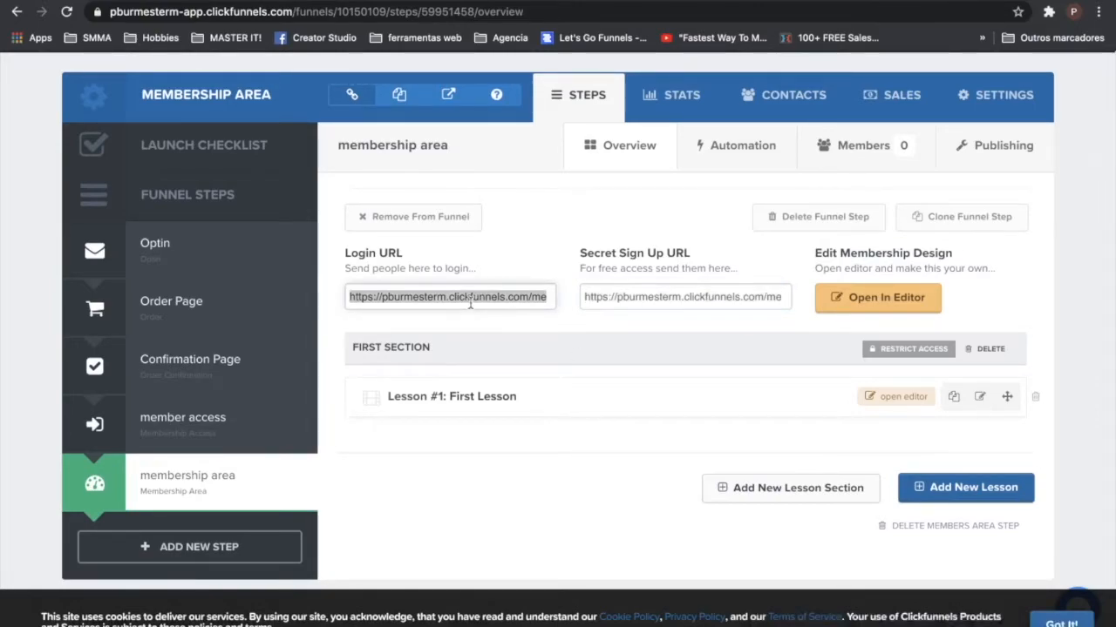
left_click(699, 301)
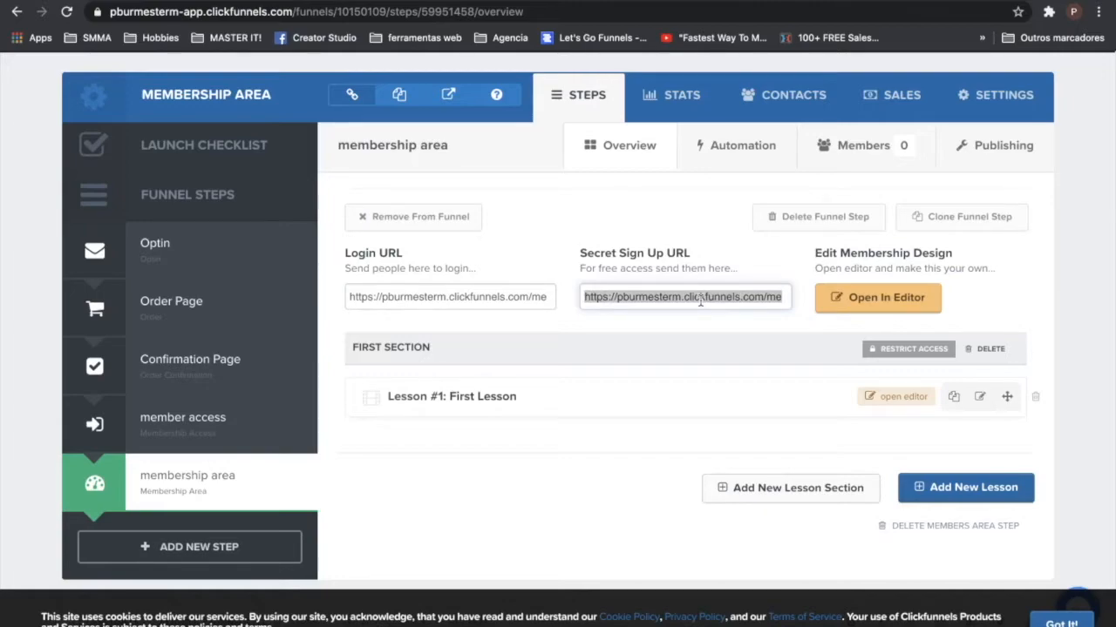
left_click(679, 374)
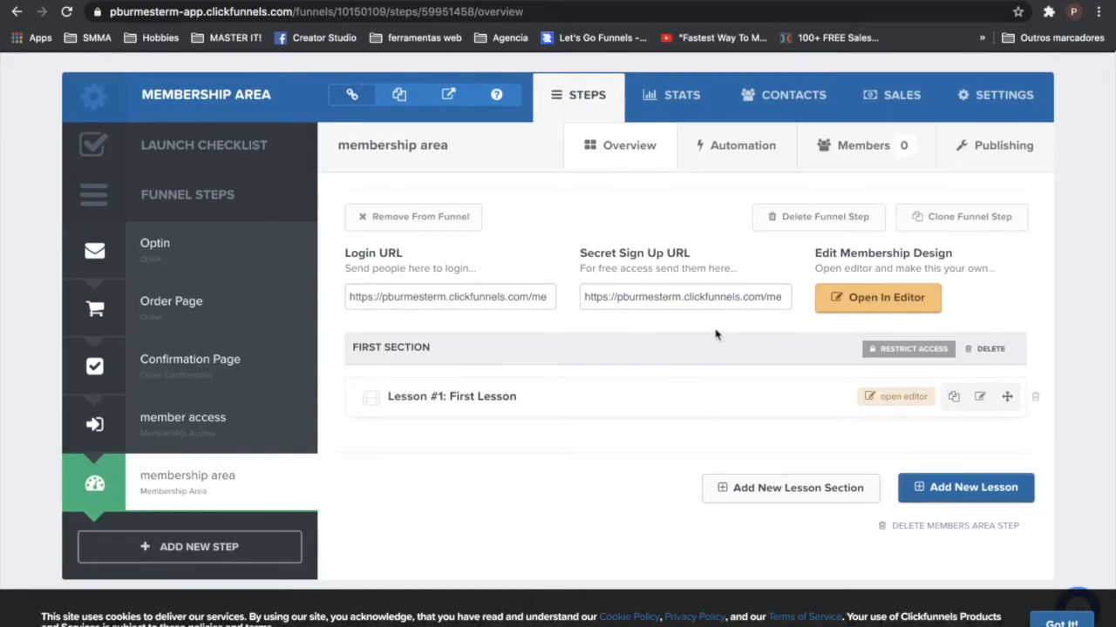
left_click(662, 297)
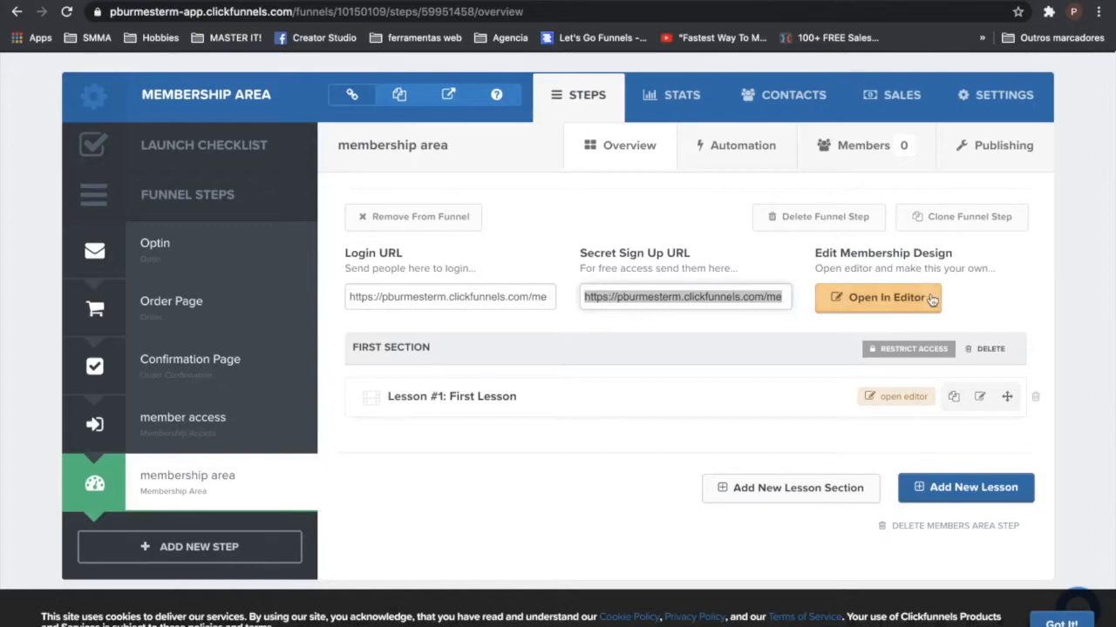
- Open the membership area design in the editor and look at its custom CSS
left_click(874, 299)
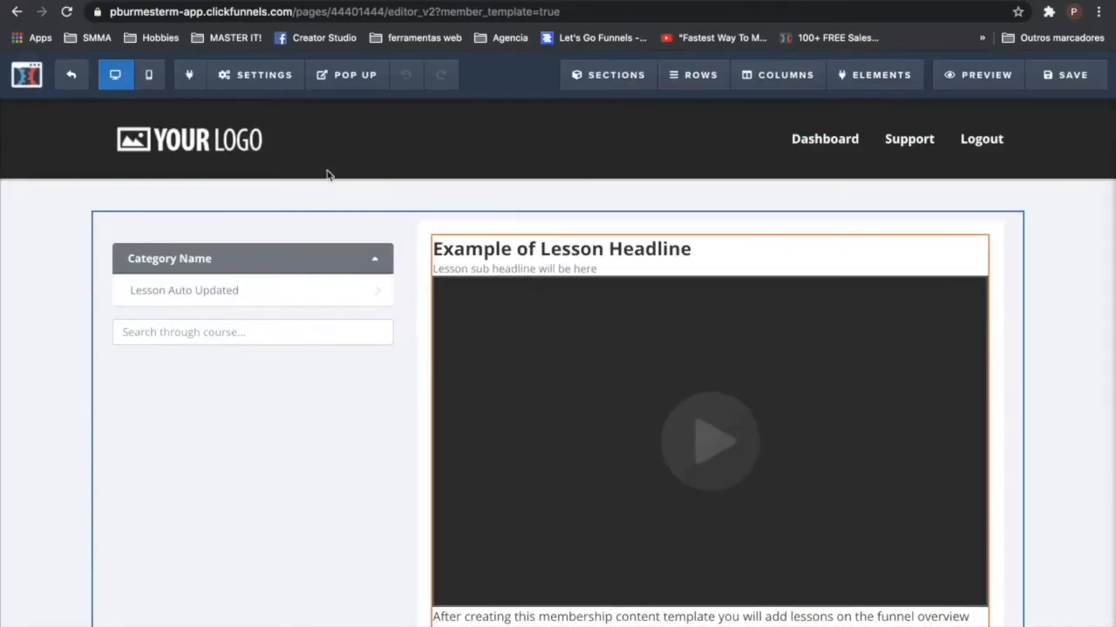
mouse_move(238, 70)
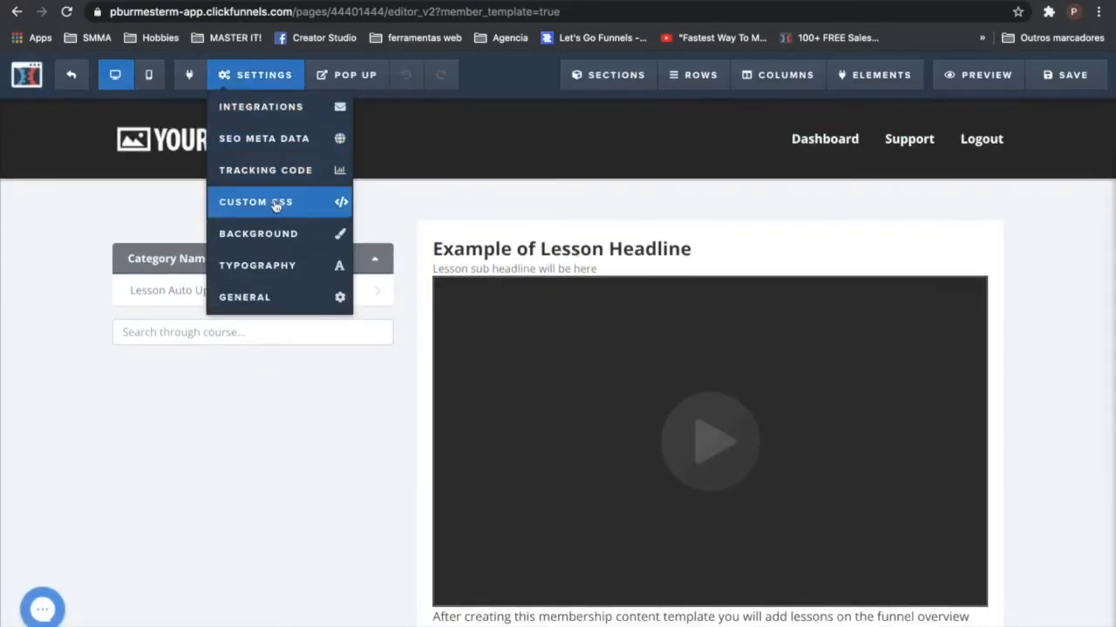
left_click(275, 205)
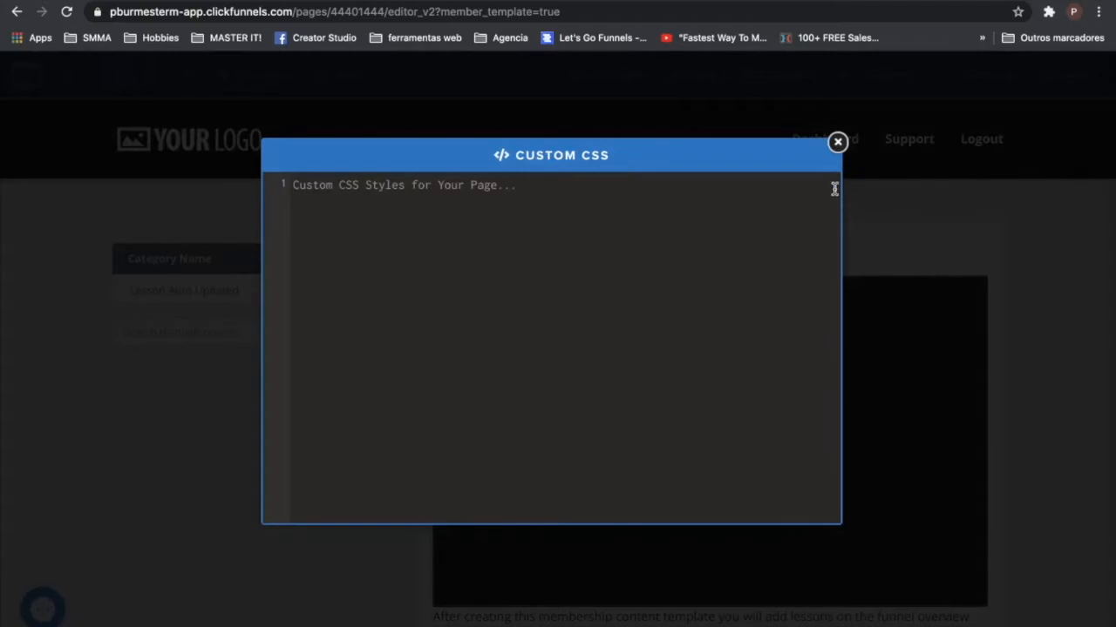
left_click(838, 142)
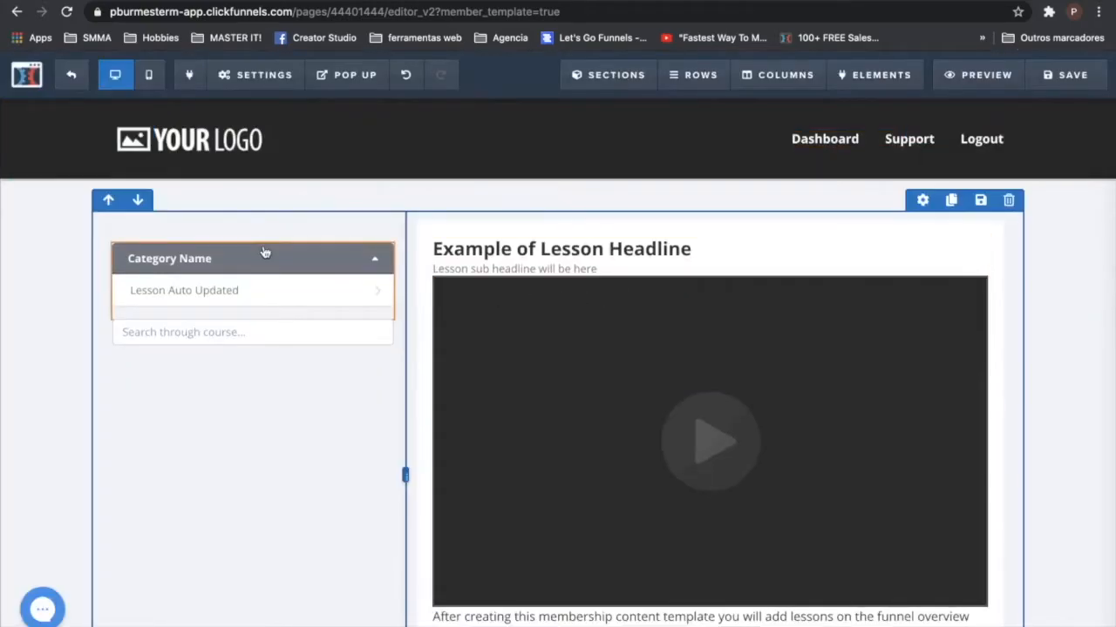
- Set the background color of the membership navigation's category bar to blue
left_click(335, 231)
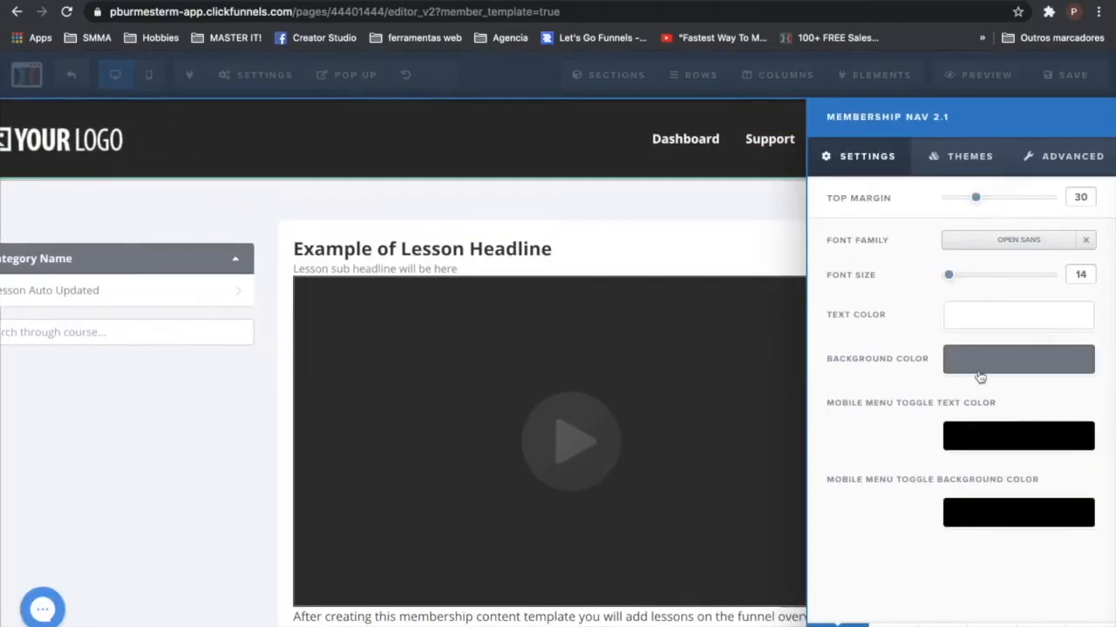
left_click(972, 369)
left_click(887, 435)
left_click(553, 300)
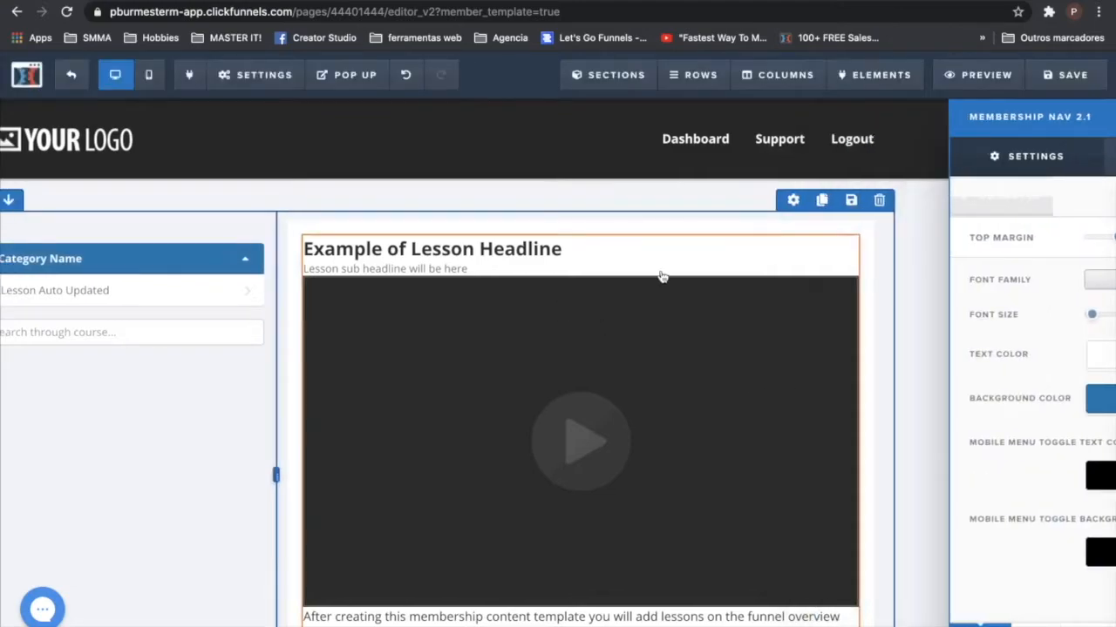
- Check the lesson content's settings and set the page header's background color to yellow
left_click(922, 227)
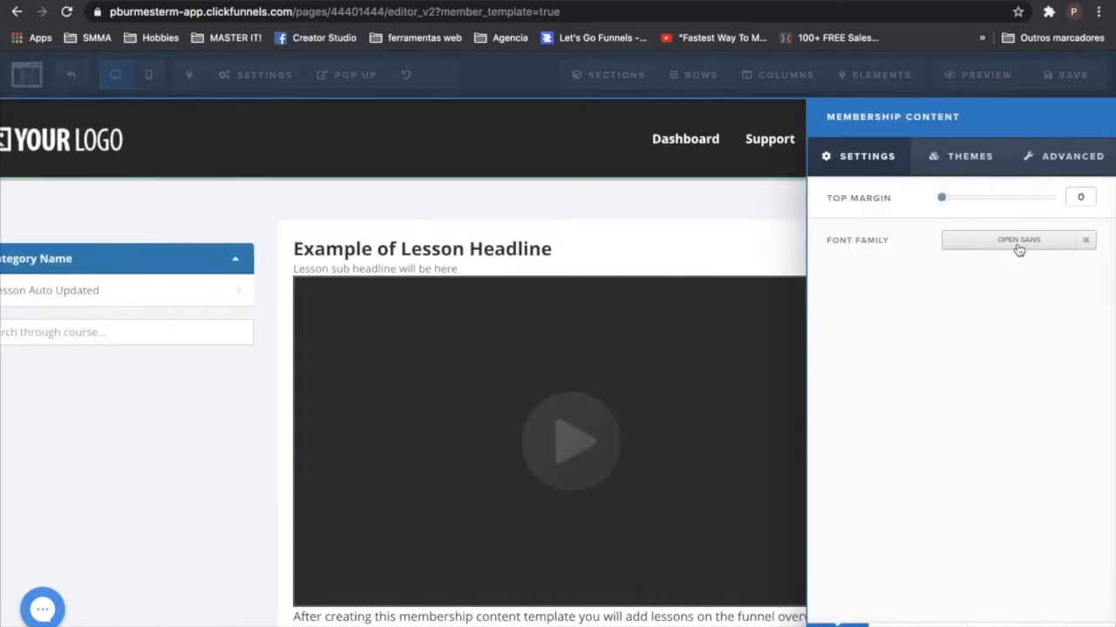
left_click(638, 321)
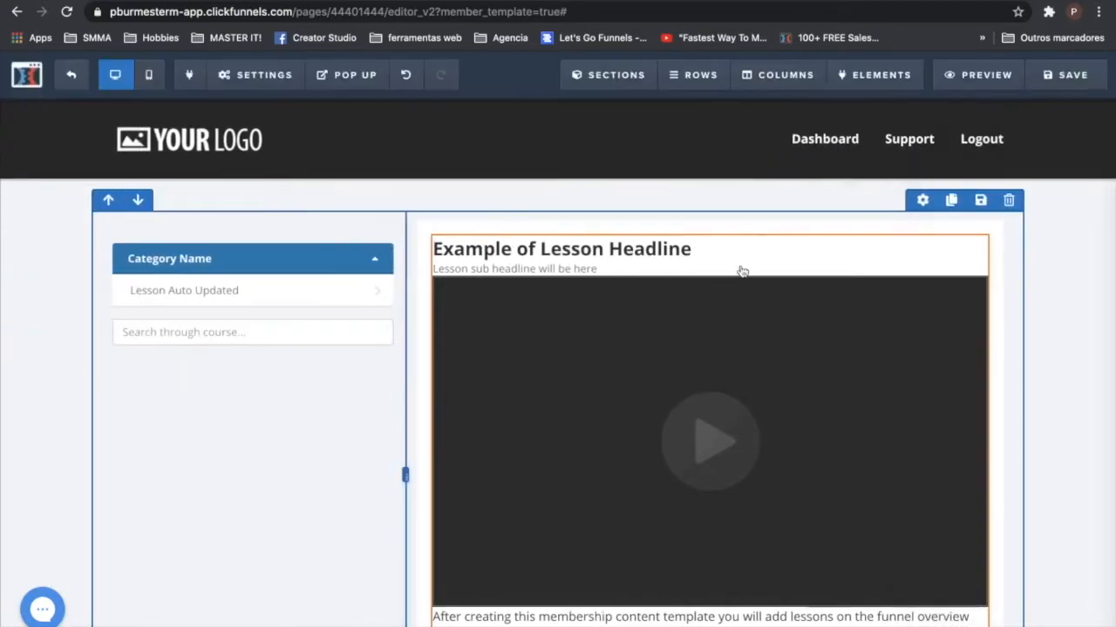
left_click(1098, 109)
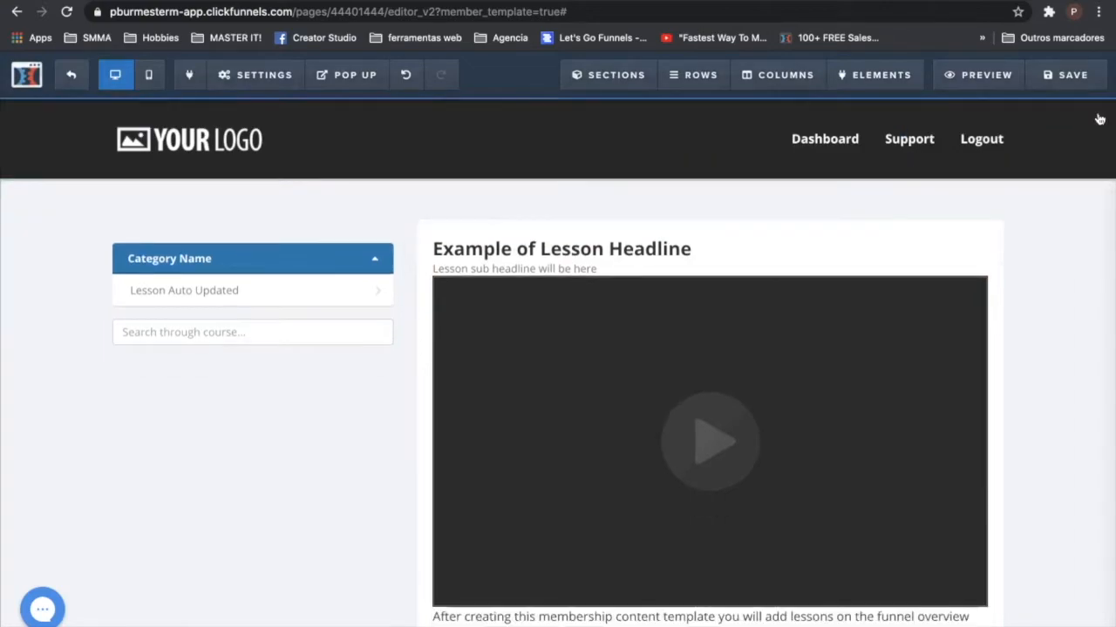
left_click(981, 456)
left_click(906, 526)
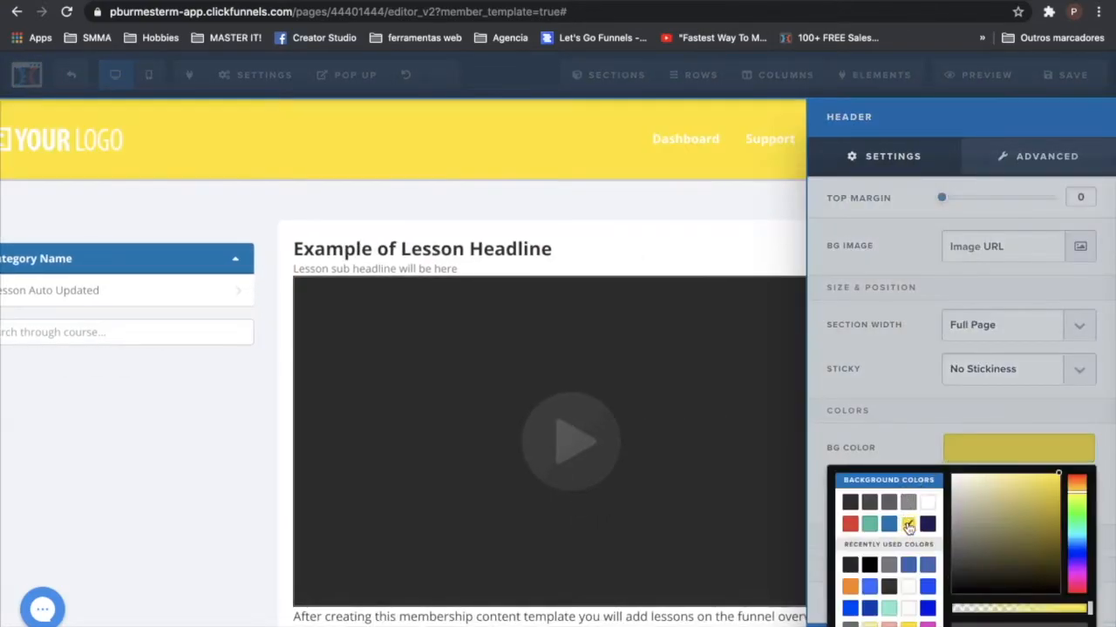
left_click(581, 311)
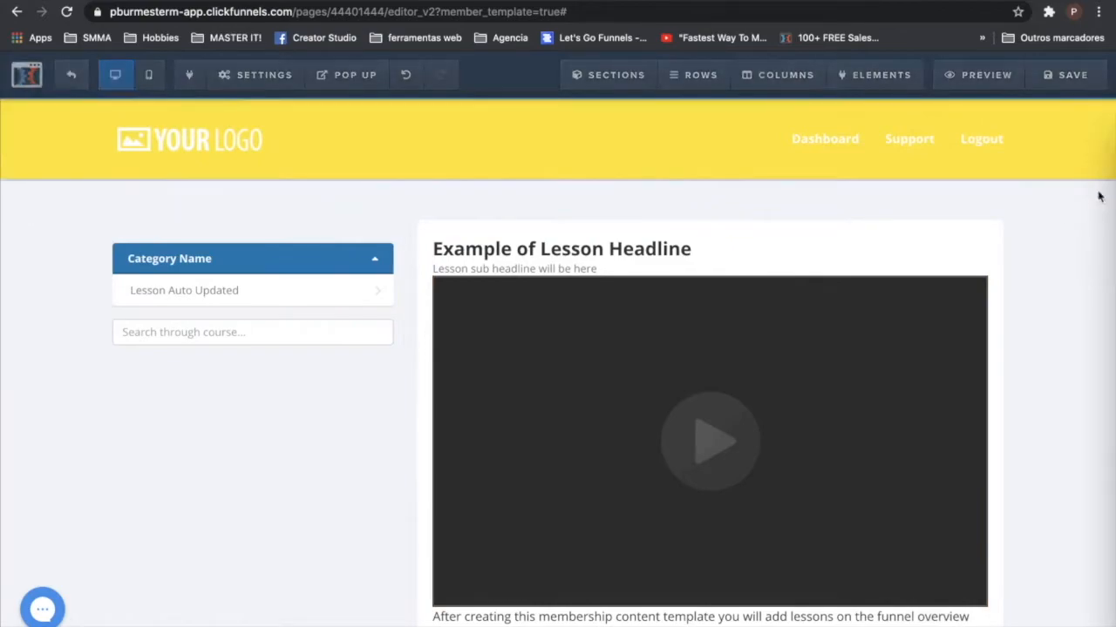
- Set the background color of the members area section behind the lesson content to dark gray
left_click(1098, 191)
left_click(993, 466)
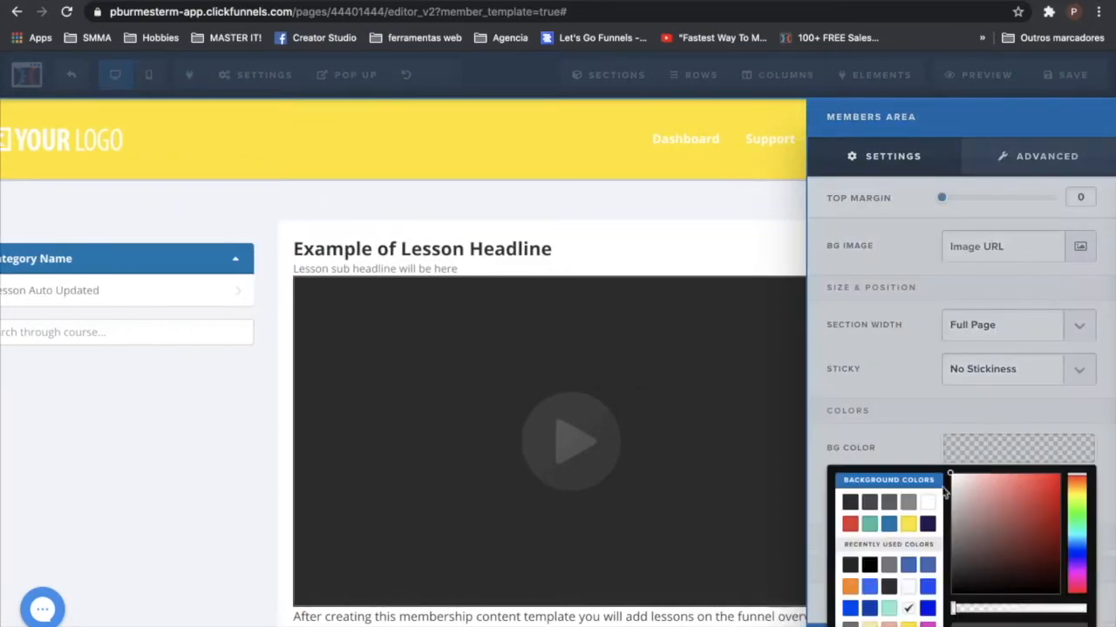
left_click(888, 504)
left_click(619, 346)
- Save the membership page with "ok" as its SEO page title
left_click(1067, 77)
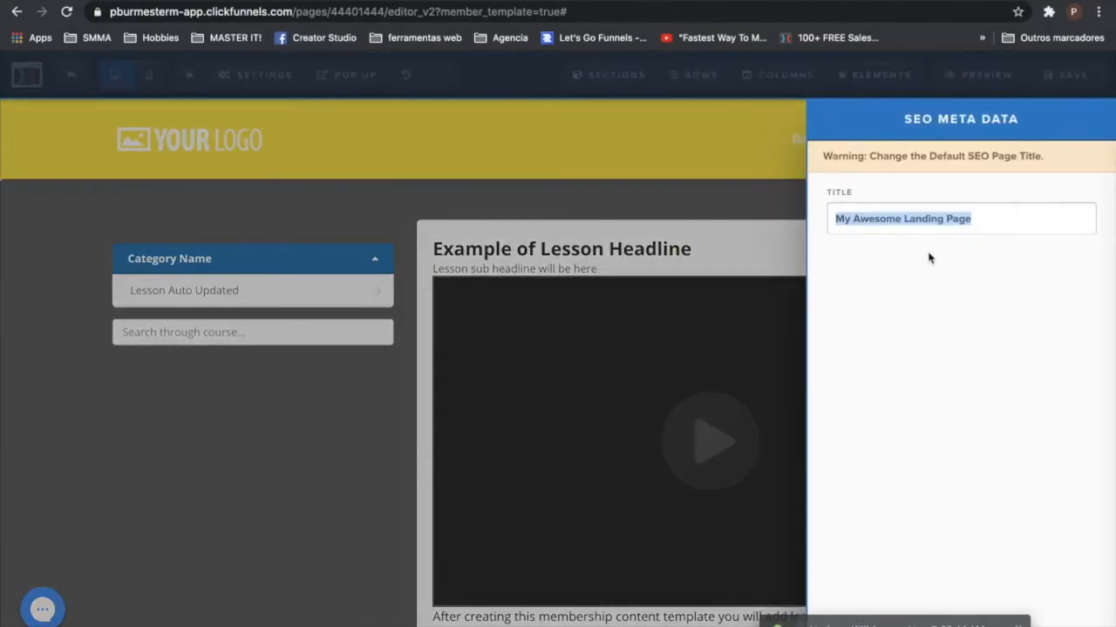
type("ok")
left_click(663, 252)
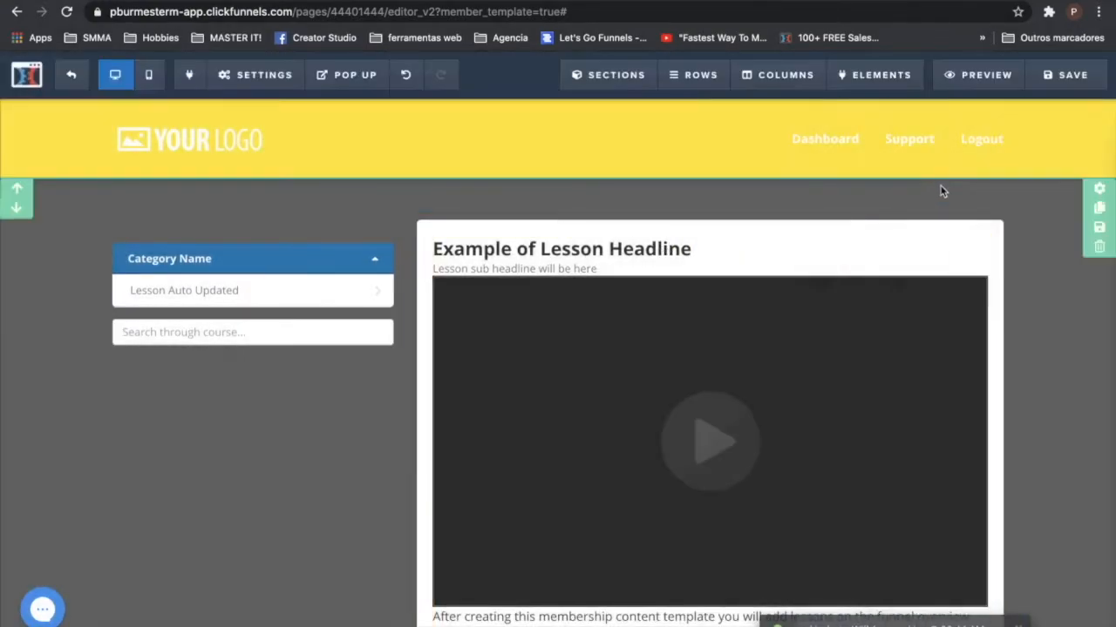
left_click(1067, 76)
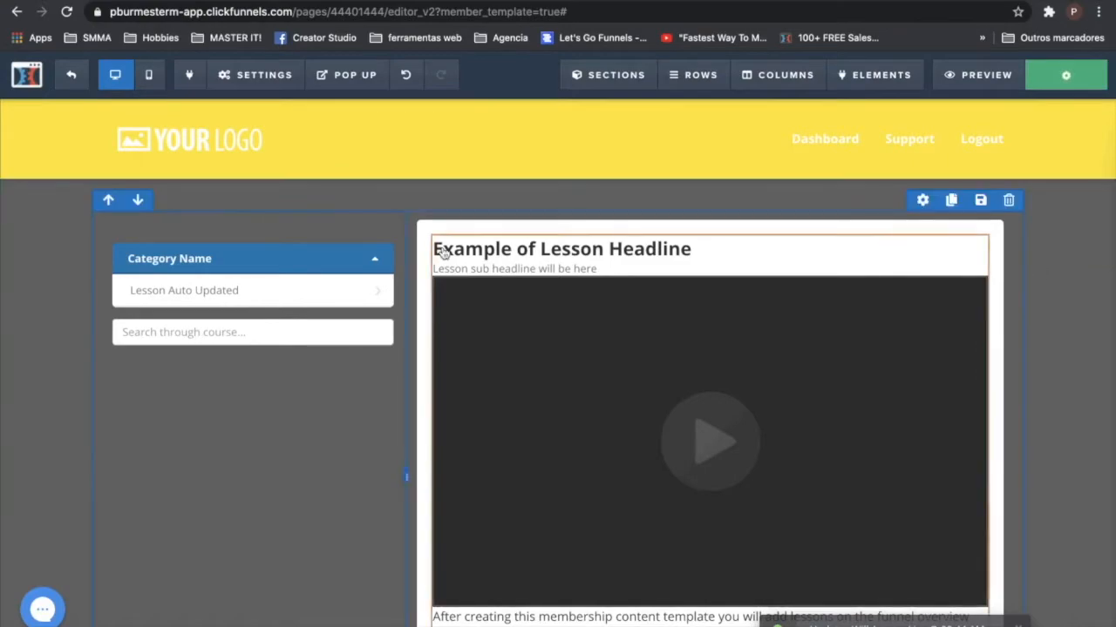
- Reduce the top spacing of the row holding the lesson navigation and content, and save the page
left_click(922, 201)
left_click_drag(941, 198, 697, 217)
left_click_drag(953, 553, 841, 570)
left_click(600, 423)
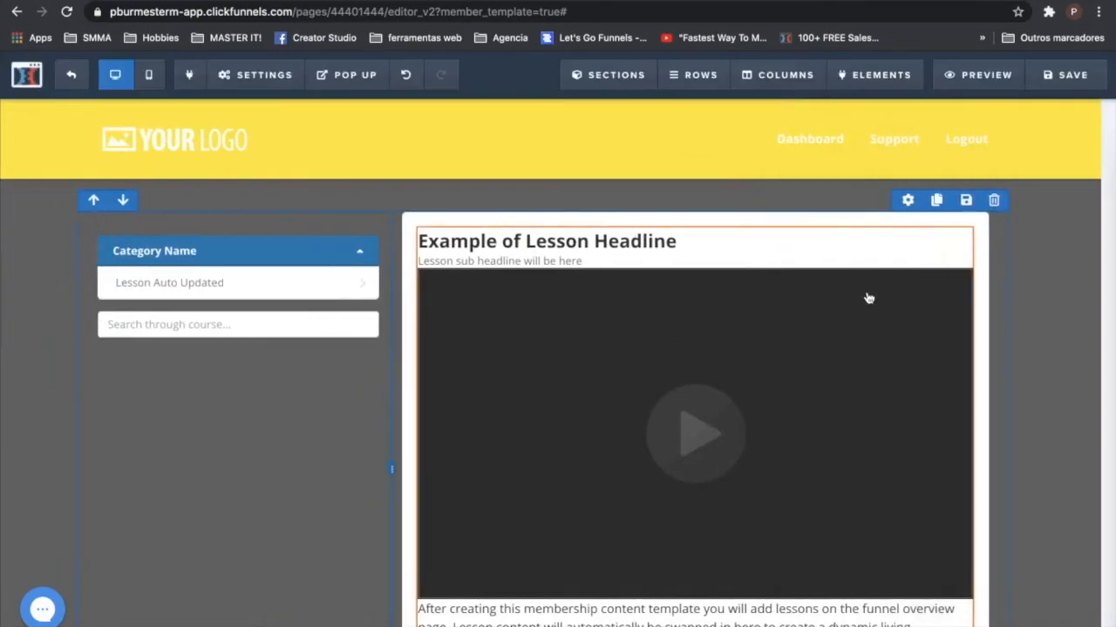
left_click(1072, 76)
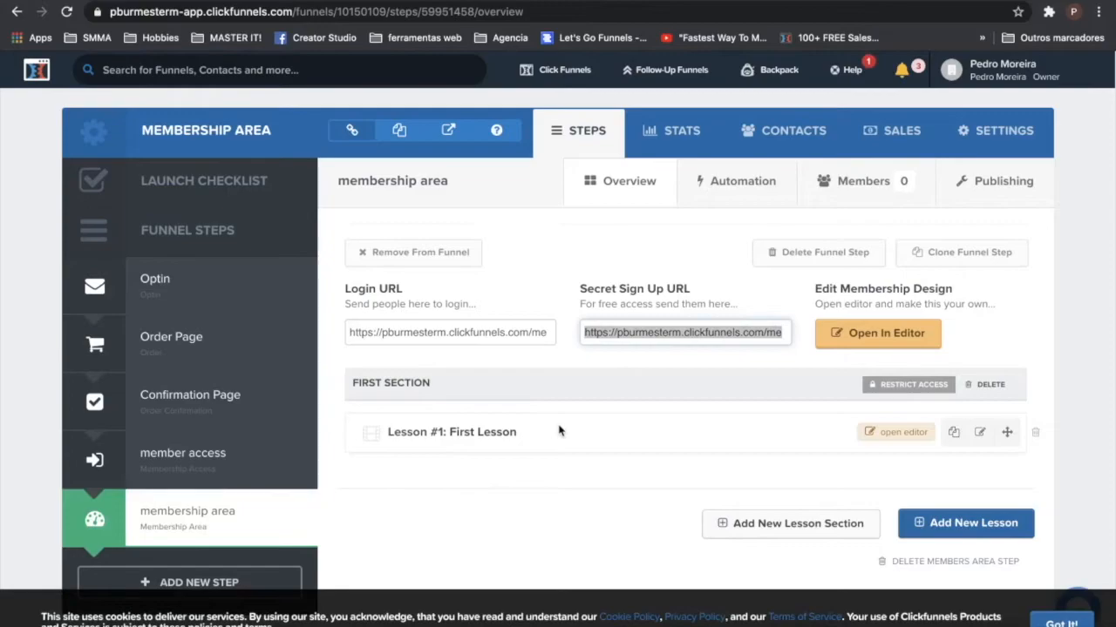
- Start a new lesson for the membership area and assign it to First Section
scroll(559, 430, "down", 1)
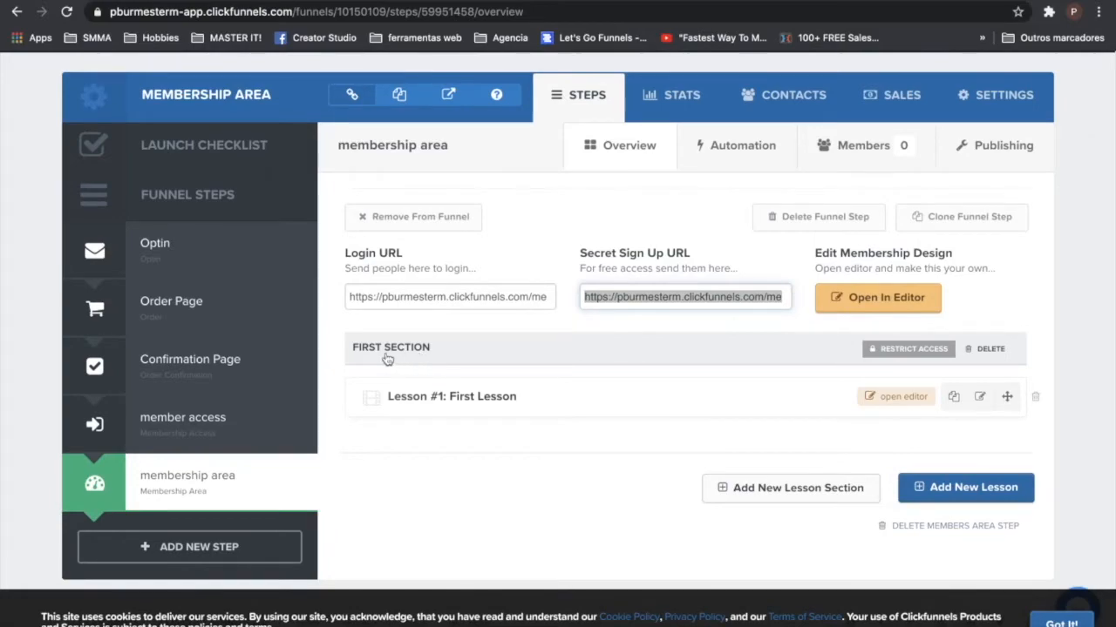
left_click(336, 333)
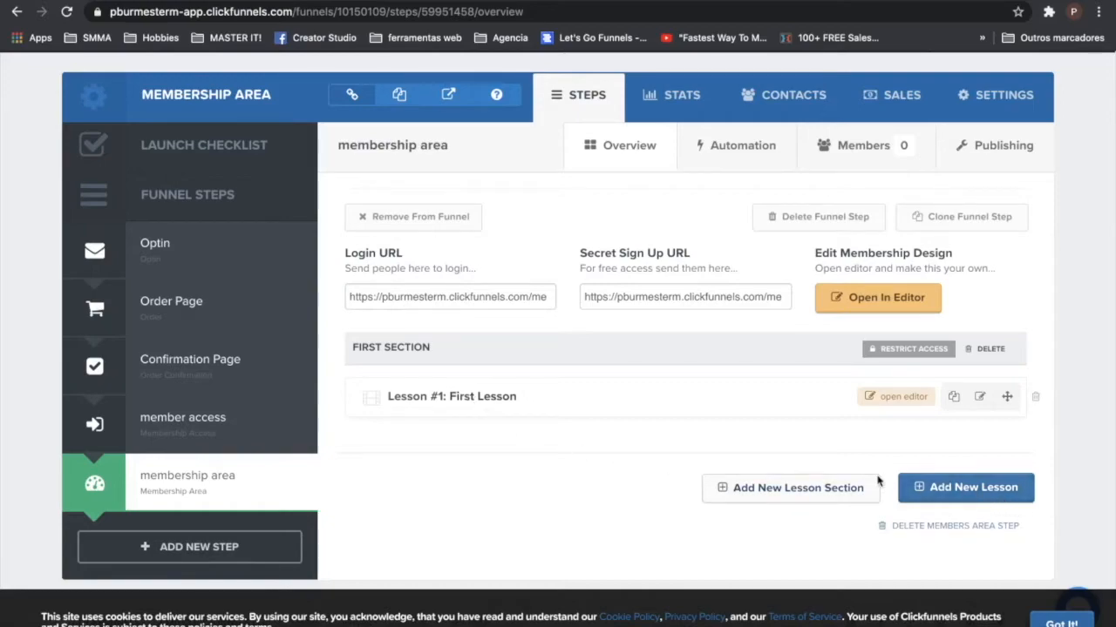
left_click_drag(388, 397, 547, 406)
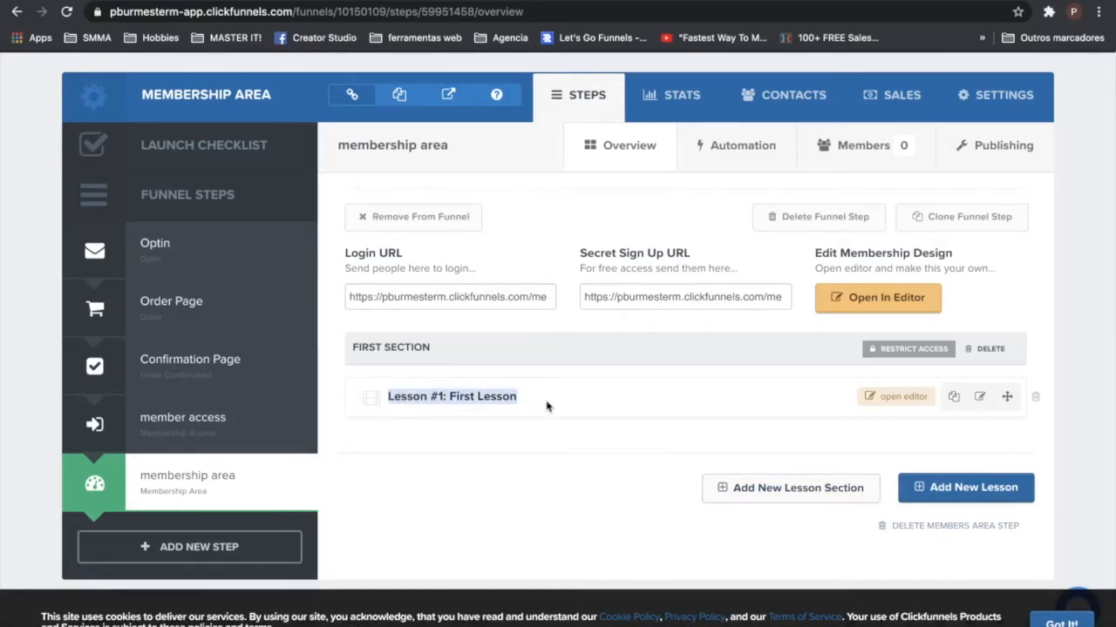
left_click(957, 490)
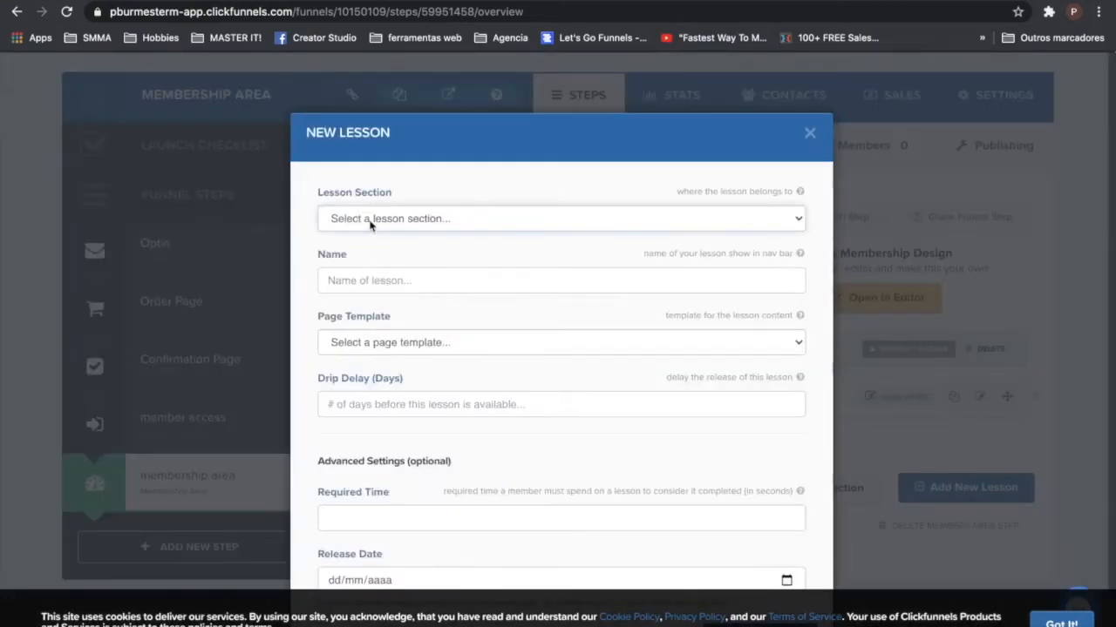
left_click(370, 221)
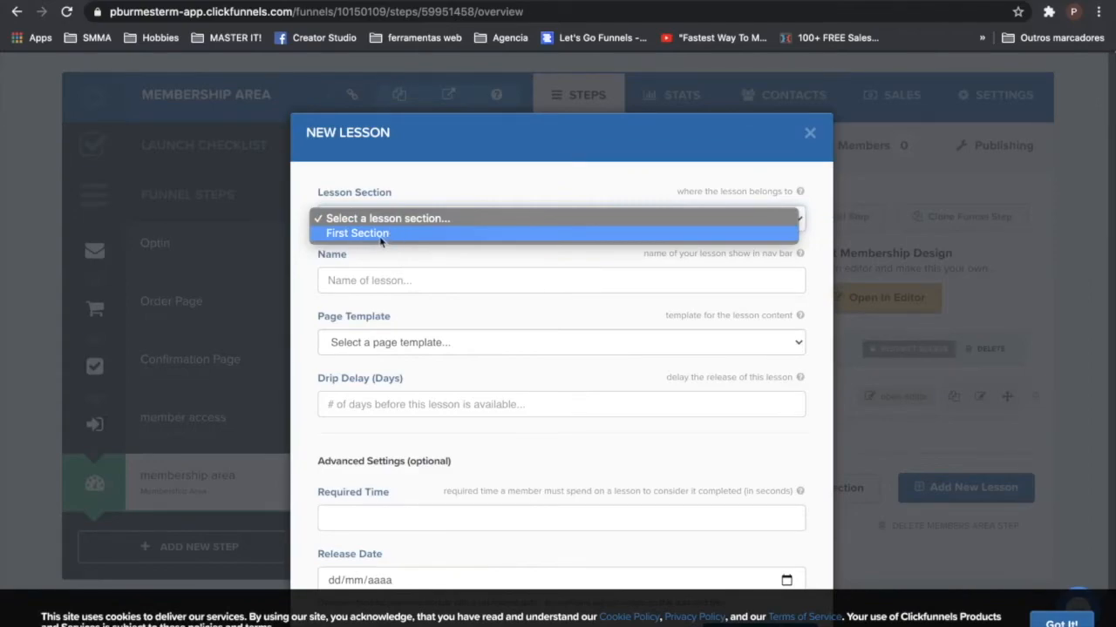
left_click(381, 233)
left_click(364, 280)
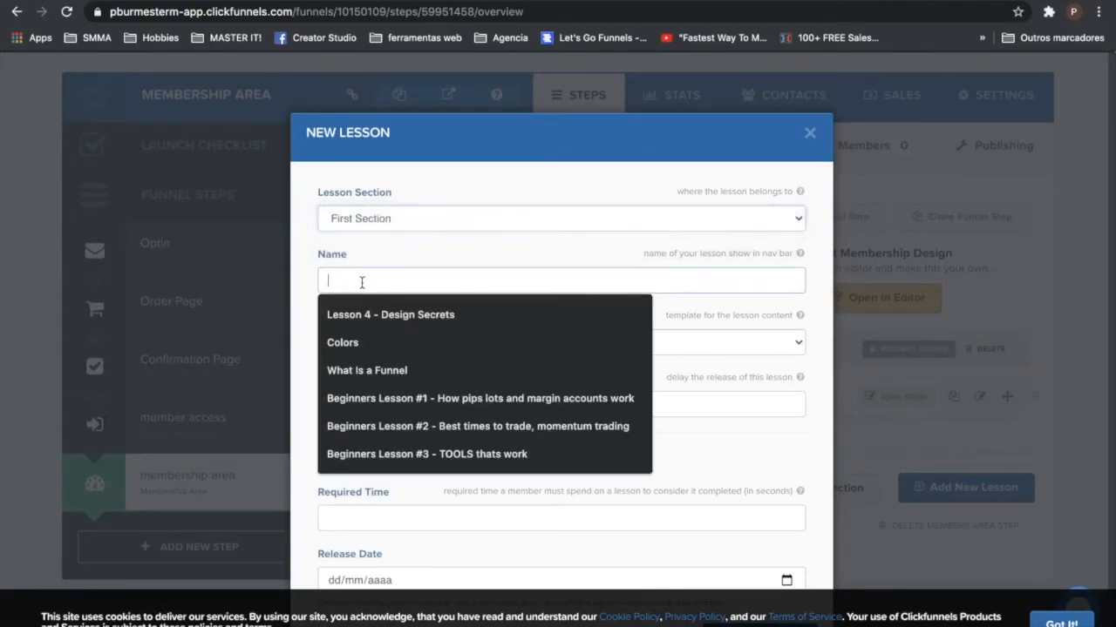
type("lesson 2")
key("BackSpace")
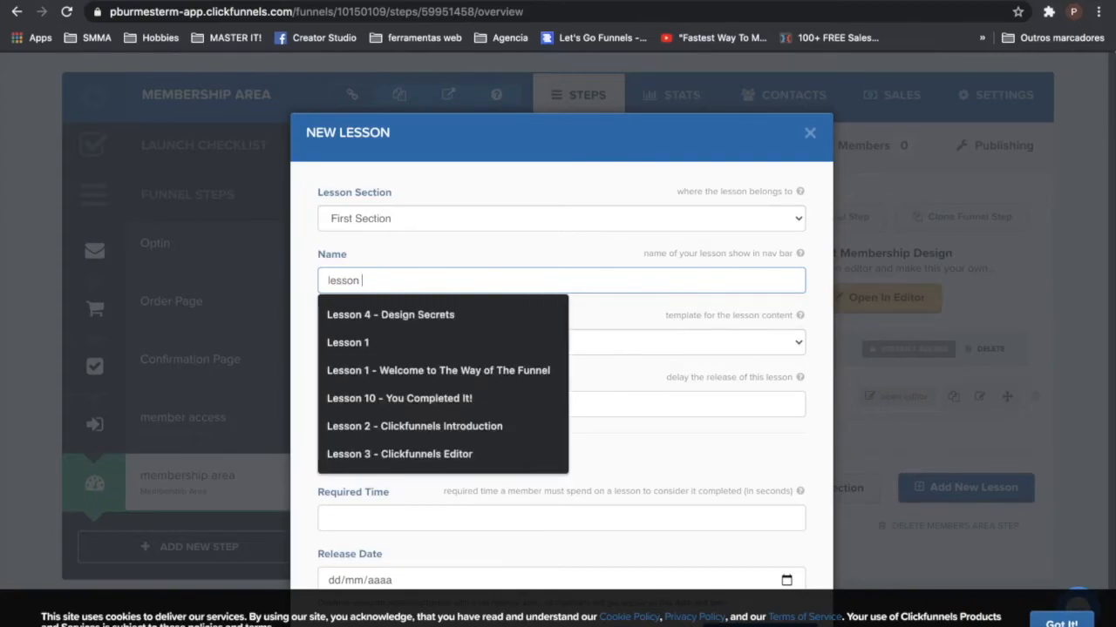
key("BackSpace")
key("BackSpace")
key("BackSpace")
key("BackSpace")
key("BackSpace")
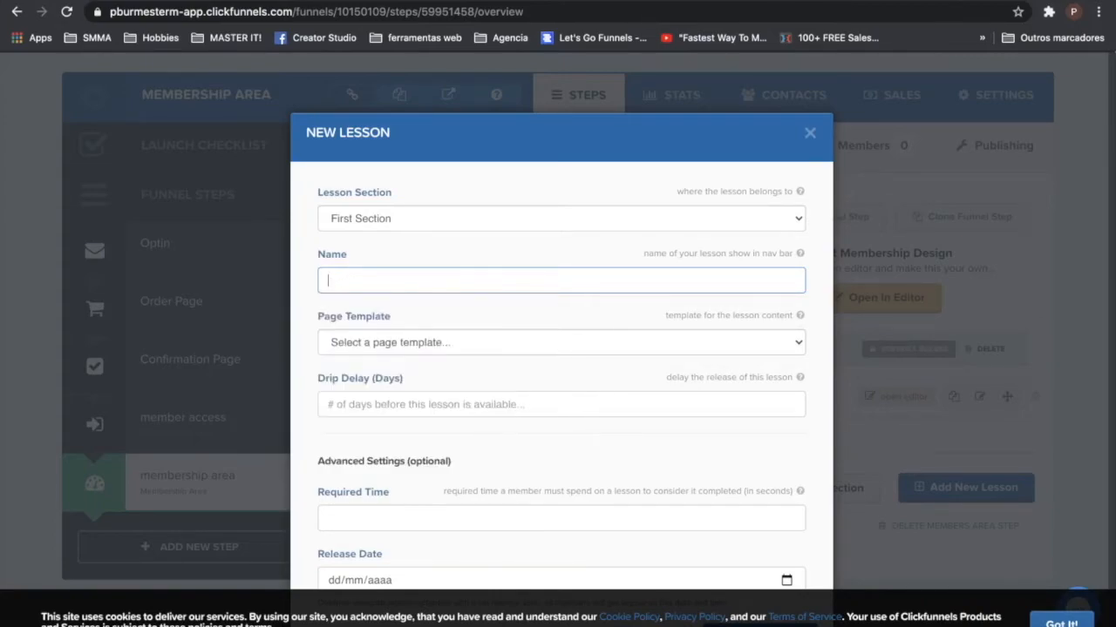
- Name the new lesson Intro, choose the Video Lesson page template and create the lesson
type("Intr")
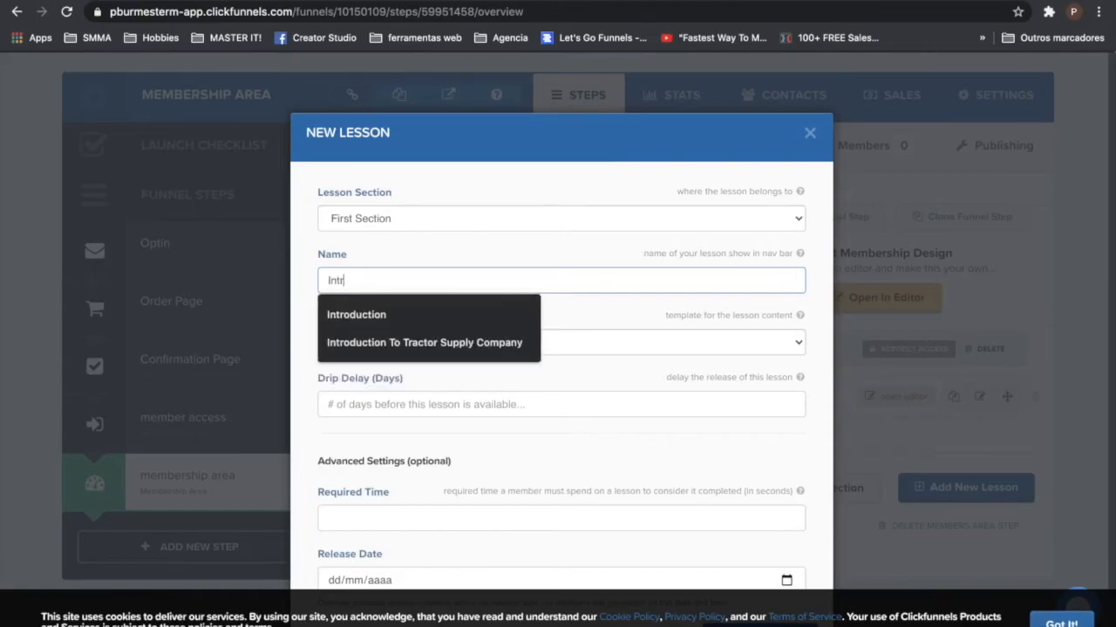
type("o")
left_click(523, 220)
left_click(423, 340)
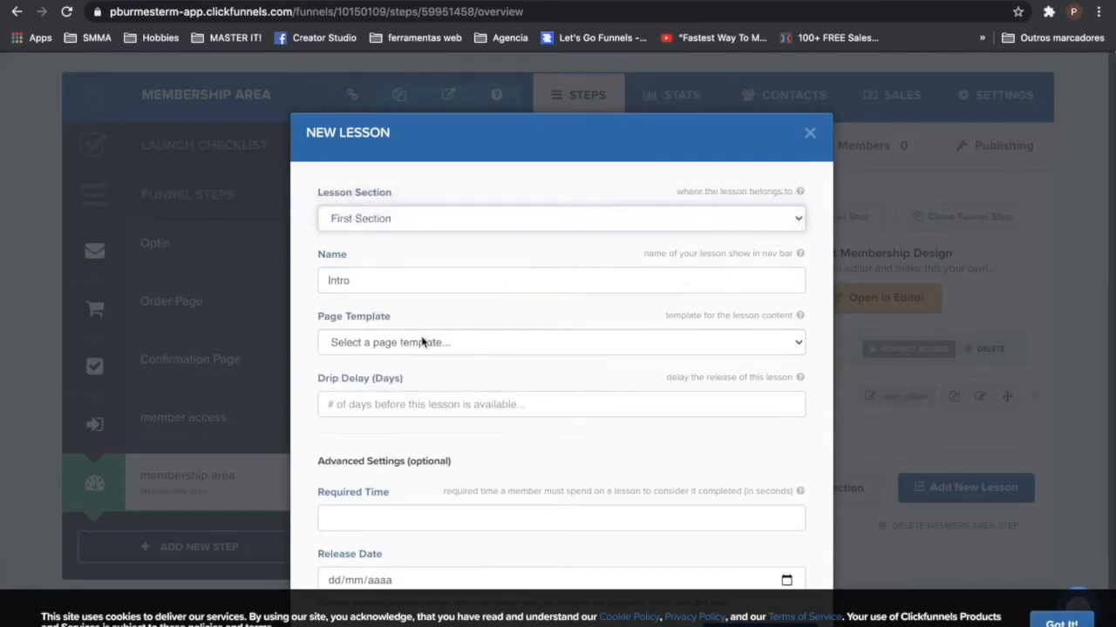
left_click(423, 341)
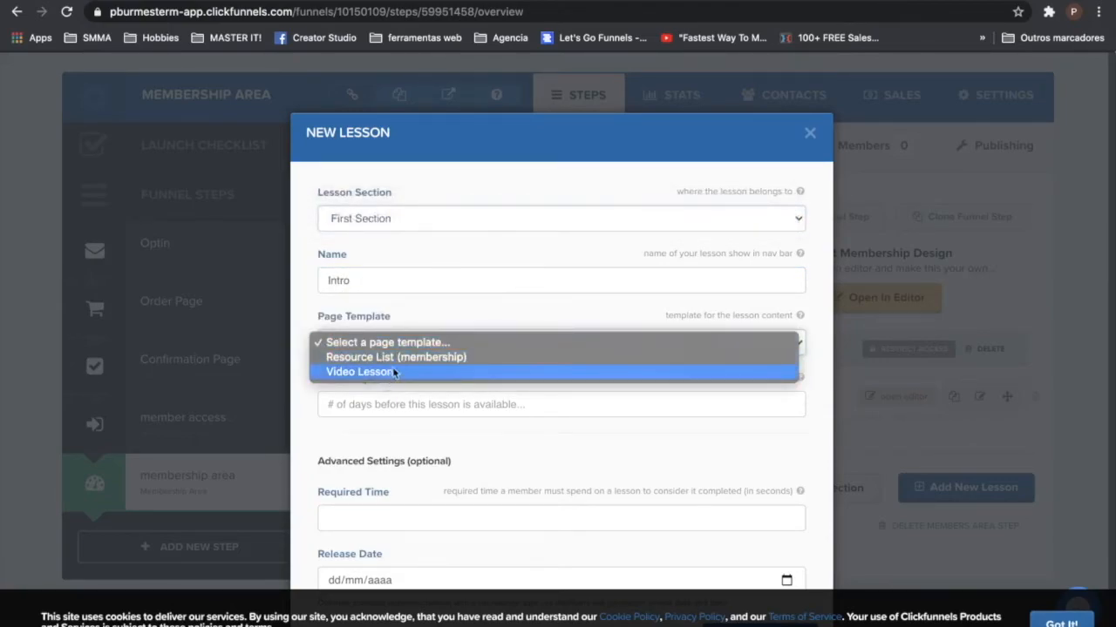
left_click(400, 375)
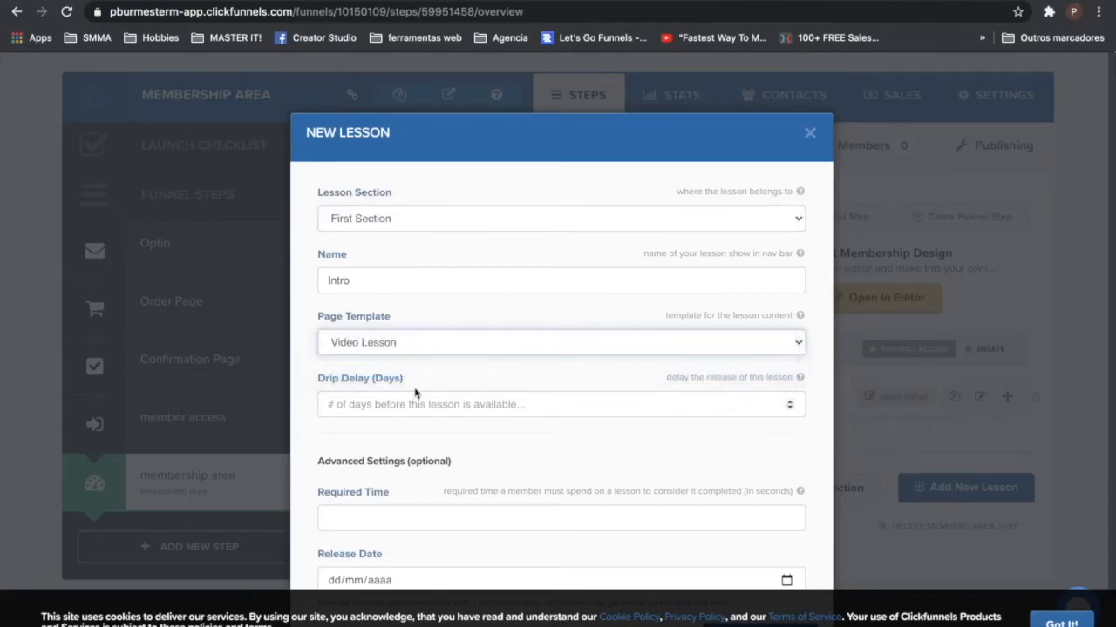
scroll(456, 431, "down", 2)
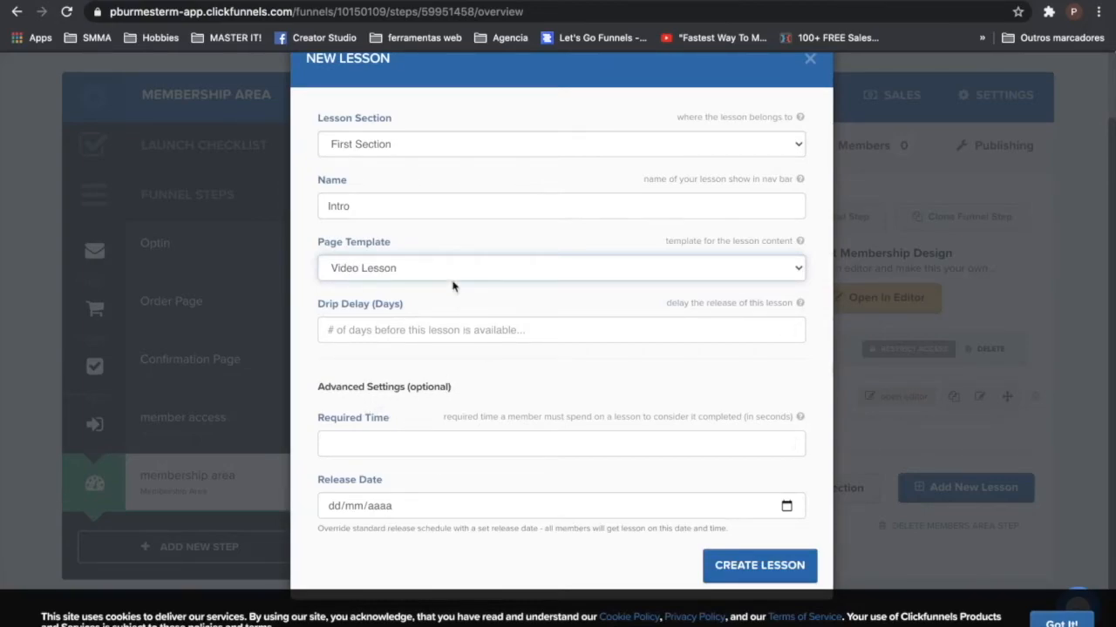
scroll(454, 284, "up", 1)
scroll(452, 281, "down", 1)
left_click(749, 562)
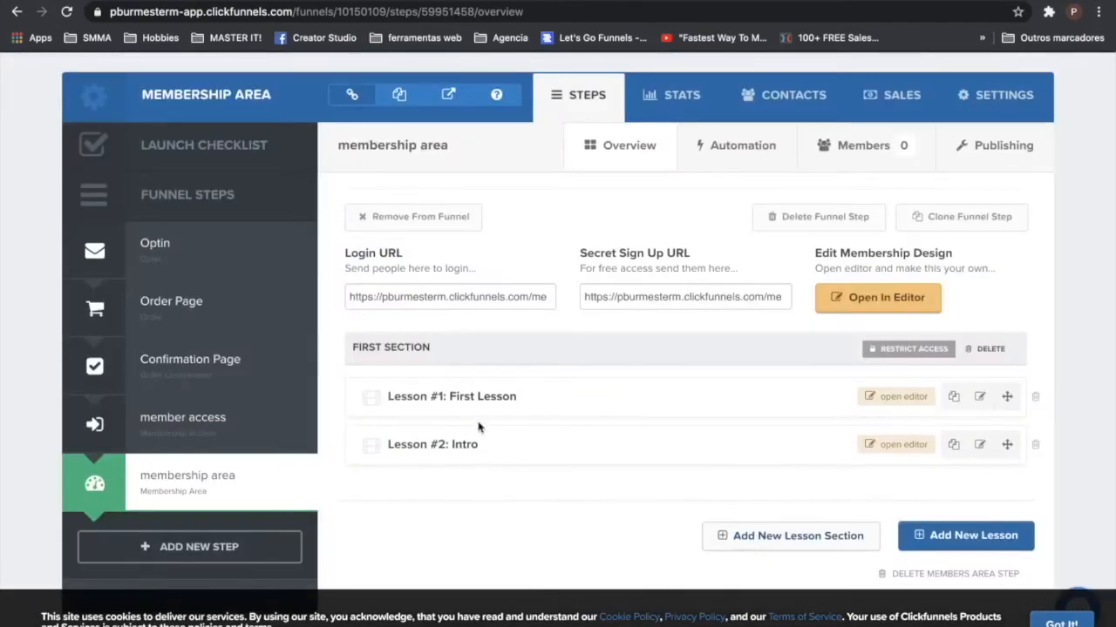
- Move the Intro lesson above First Lesson and return it to its original place
left_click_drag(430, 395, 457, 395)
left_click(433, 447)
left_click(501, 449)
left_click_drag(1006, 444, 1004, 396)
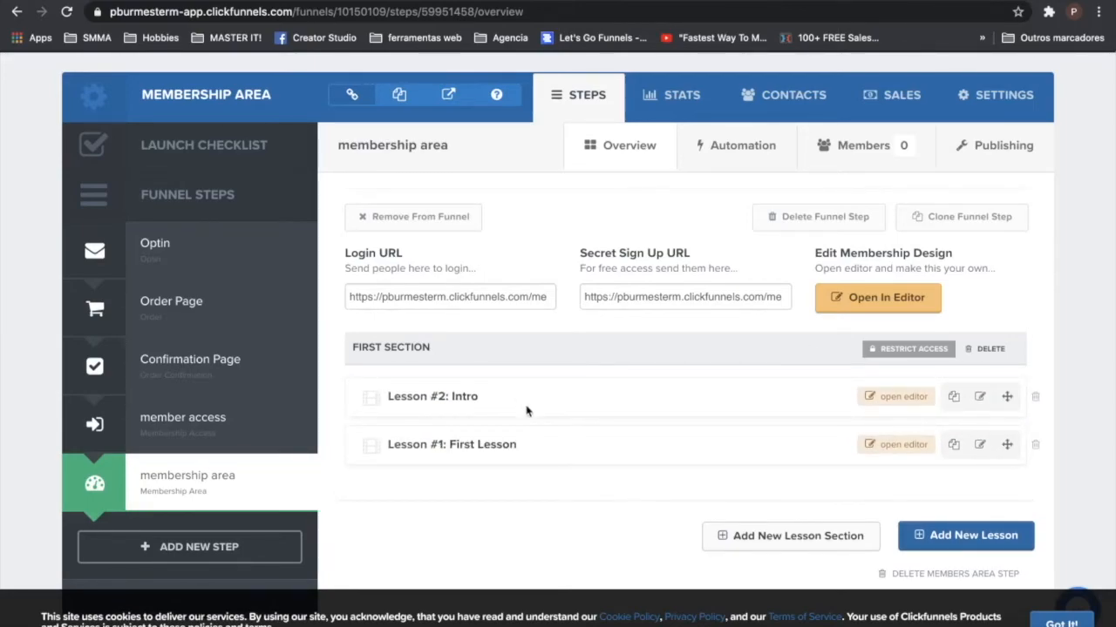
left_click_drag(1008, 399, 1006, 449)
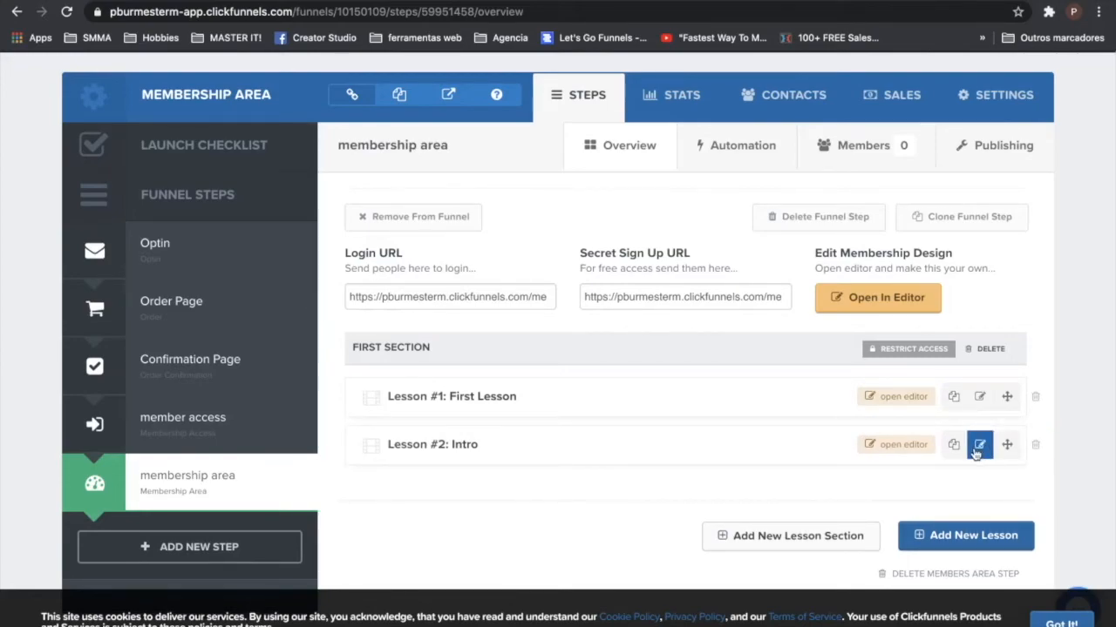
- Open the Intro lesson in the editor, replacing its headline with "change the title" and its sub-headline with "or the subtilte"
left_click(901, 447)
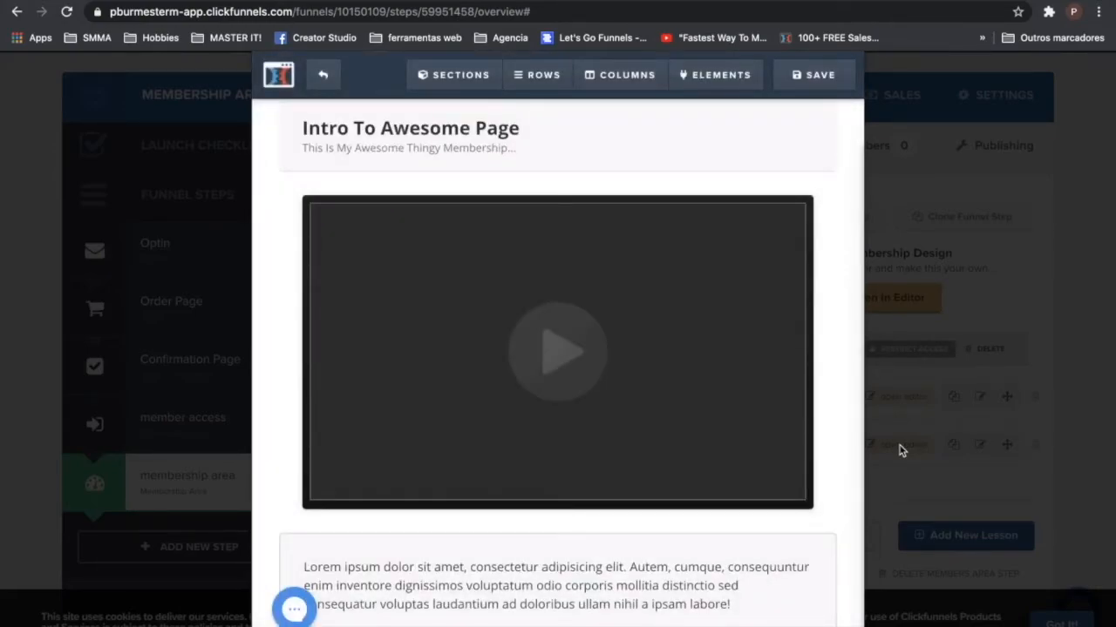
triple_click(495, 128)
type("change the ")
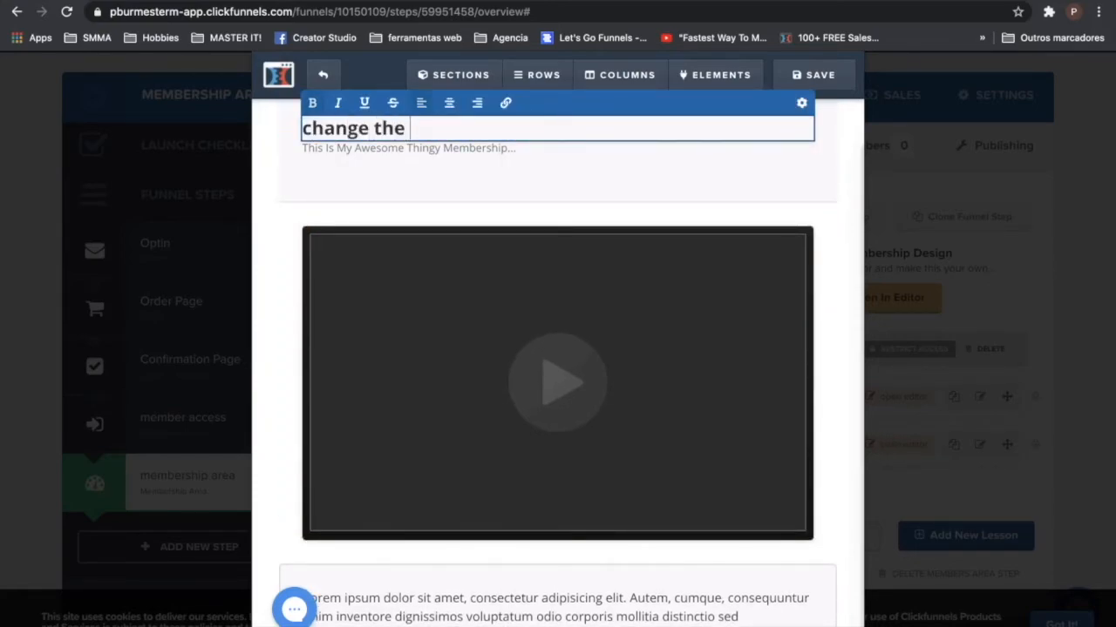
type("title")
triple_click(527, 150)
type("or the subtilte")
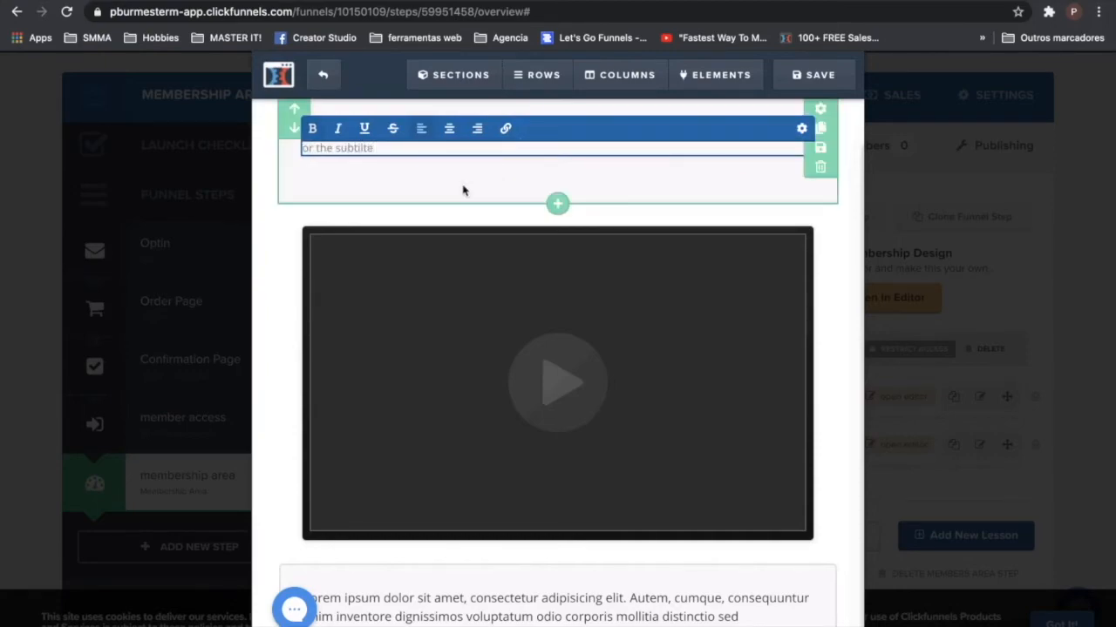
left_click(461, 186)
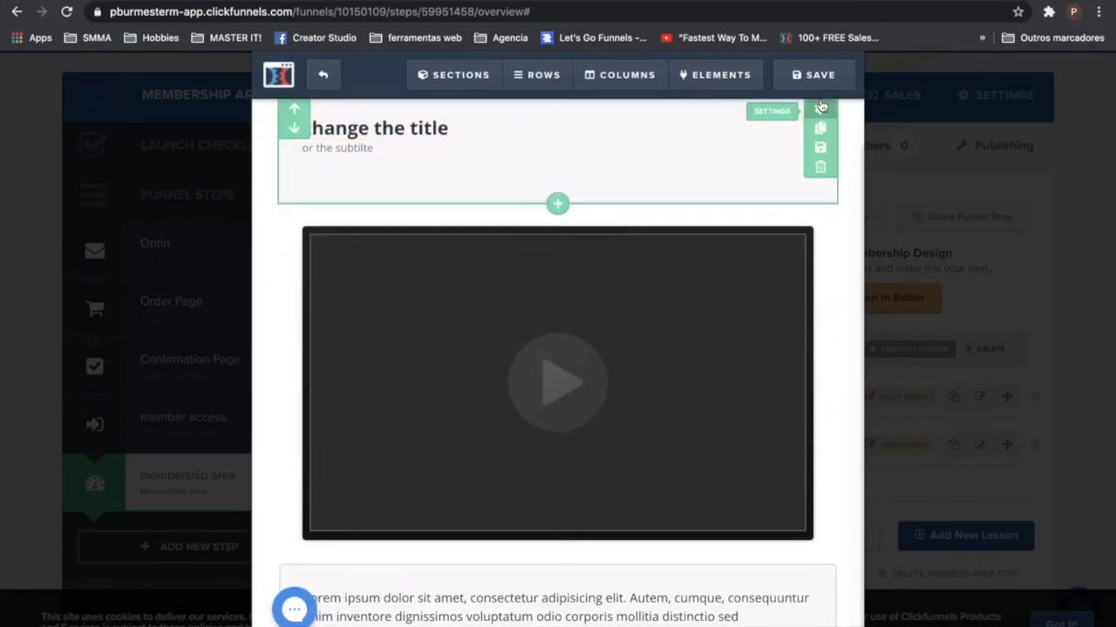
- Set the background color of the lesson's title section to bright blue
left_click(814, 132)
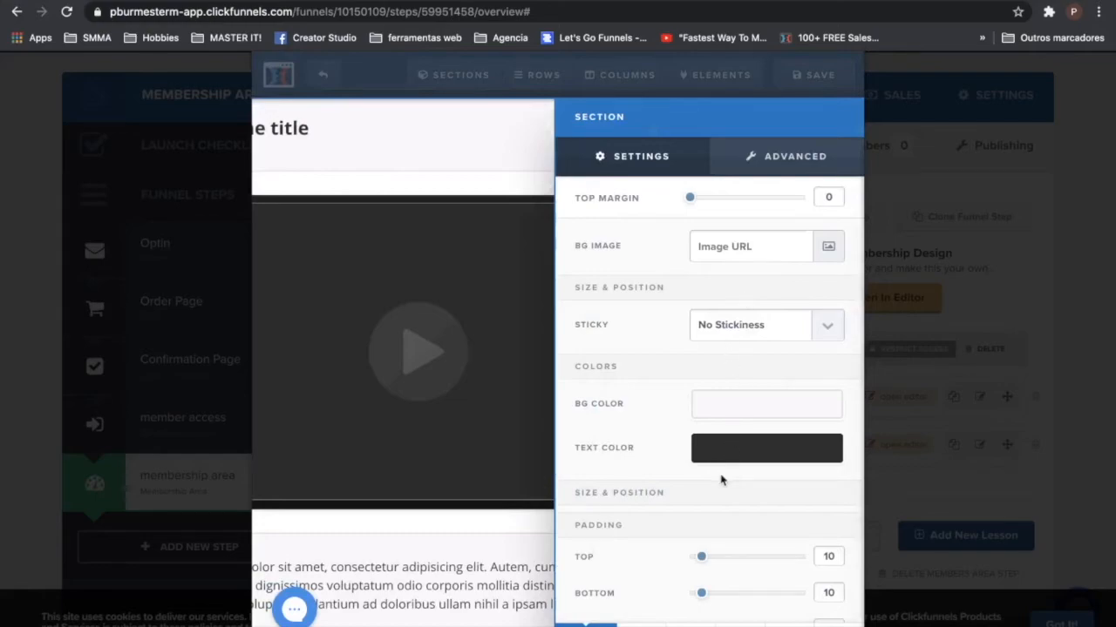
left_click(727, 403)
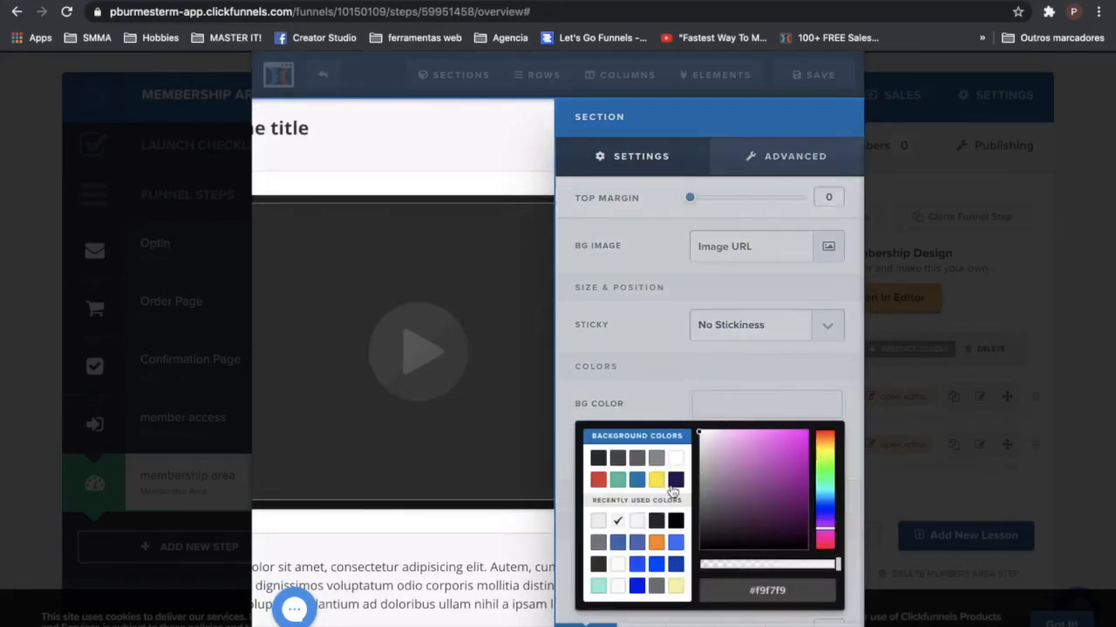
left_click(656, 567)
left_click(460, 244)
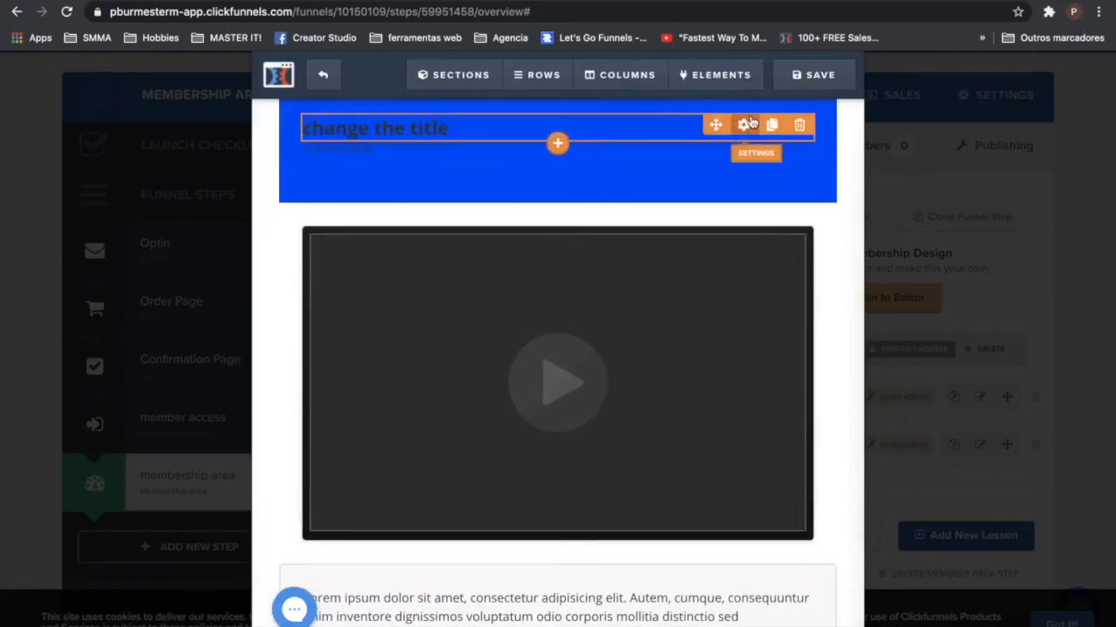
- Set the bold color of the lesson's headline to white
left_click(741, 124)
left_click(732, 415)
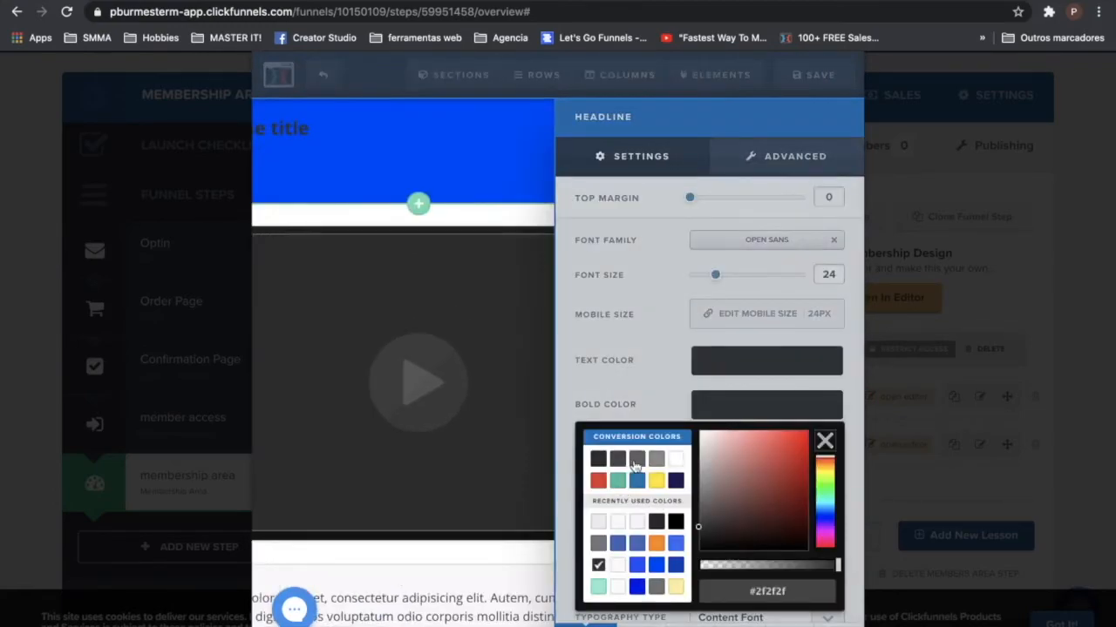
left_click(674, 459)
left_click(412, 241)
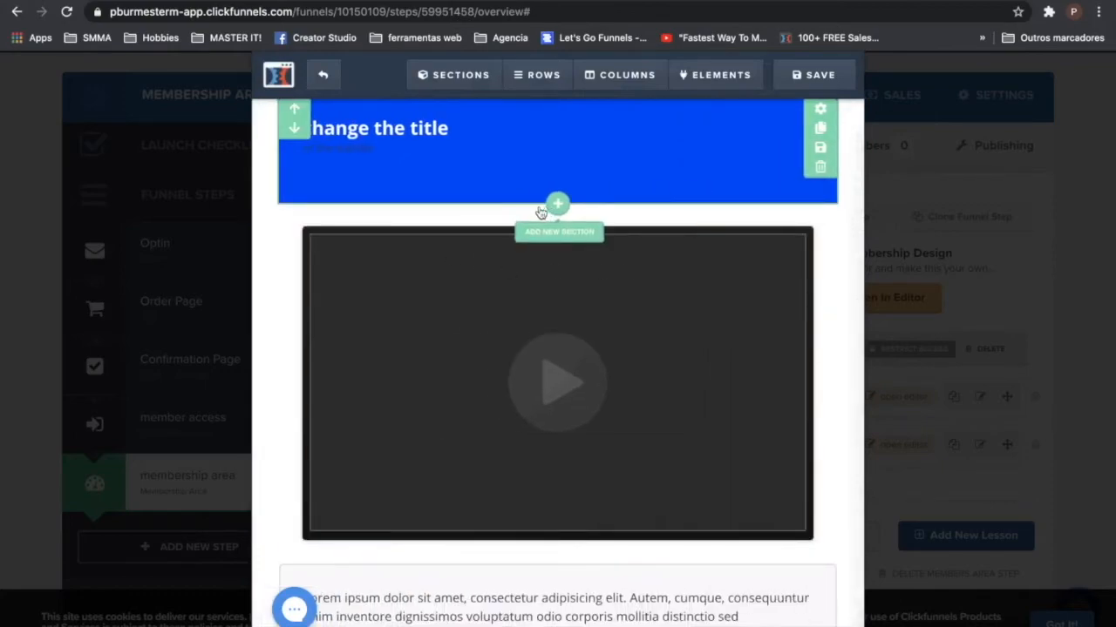
- Add a button element below the lesson's video
left_click(558, 508)
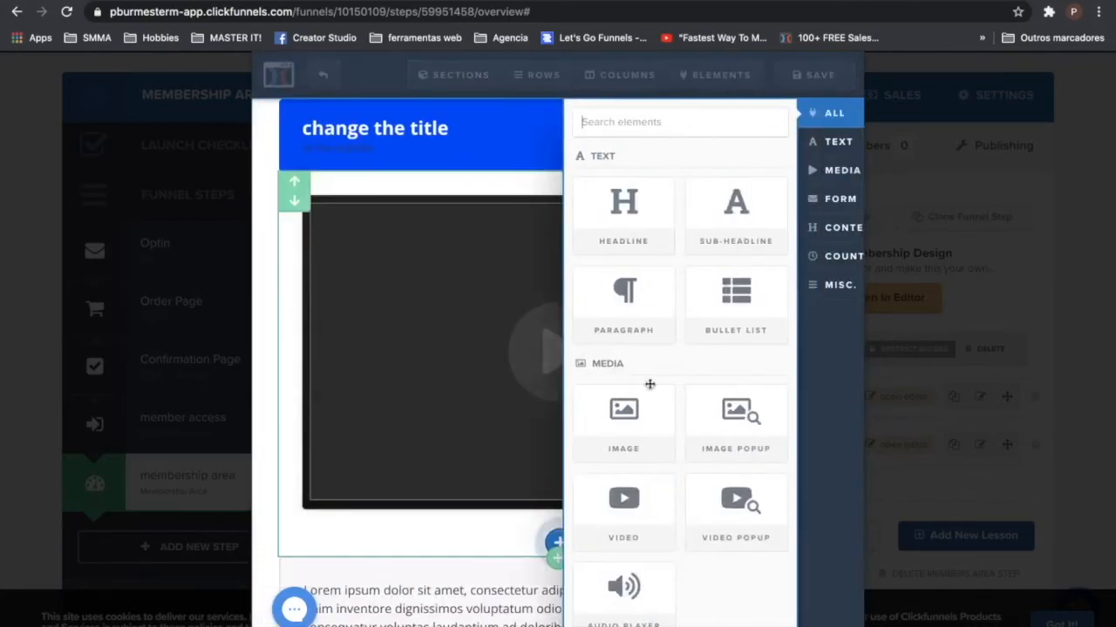
scroll(592, 452, "down", 5)
left_click(592, 452)
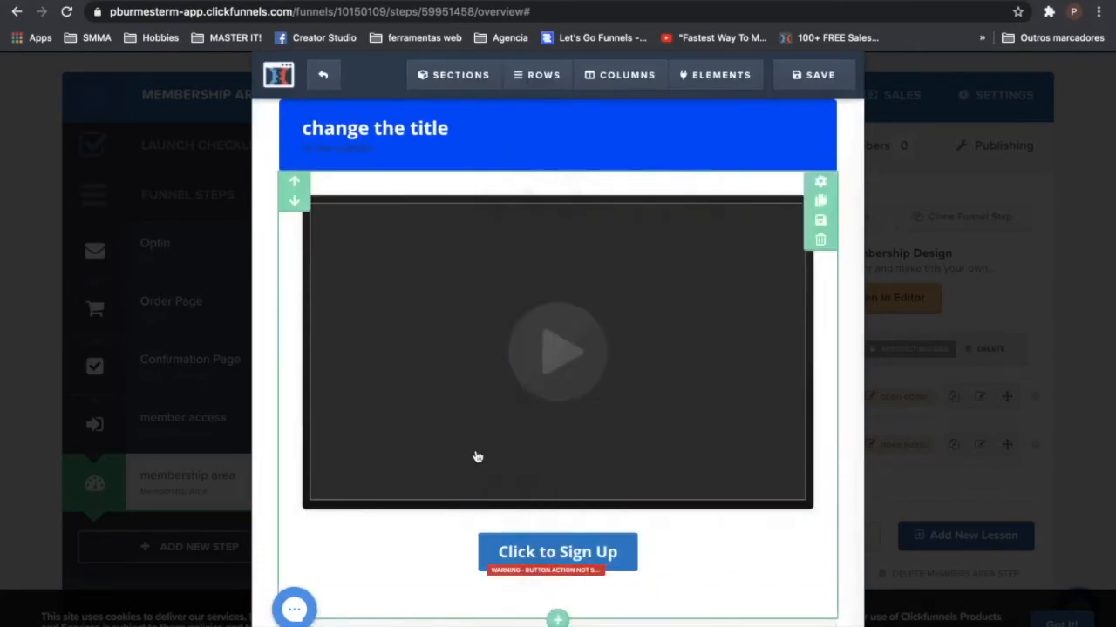
- Add an image element below the lesson's sign-up button
left_click(558, 575)
scroll(647, 447, "down", 1)
scroll(647, 446, "down", 10)
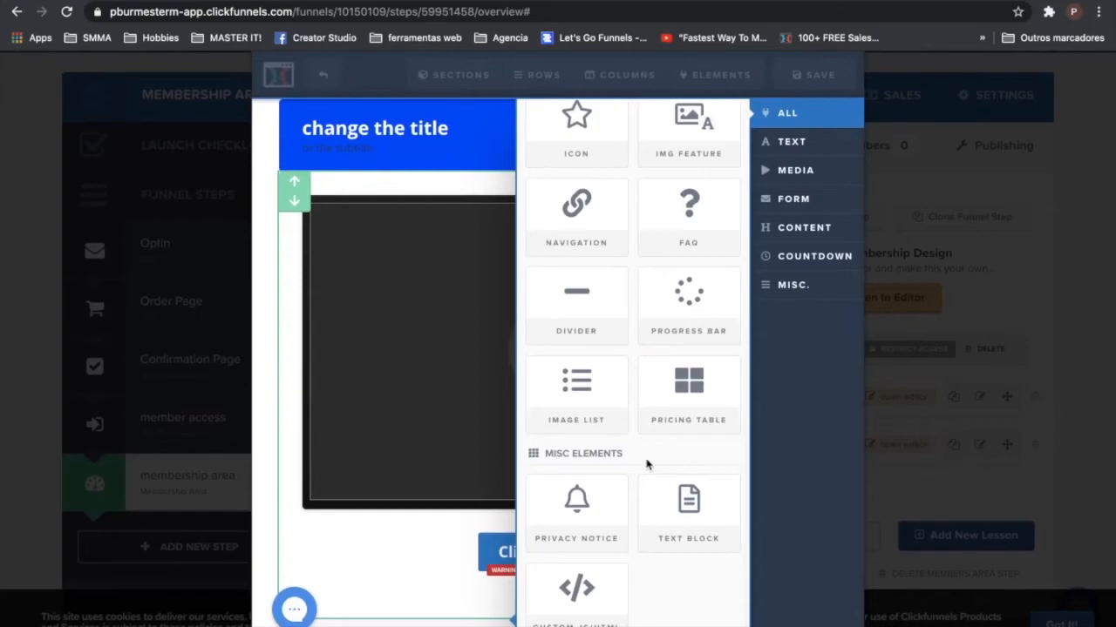
scroll(647, 464, "up", 5)
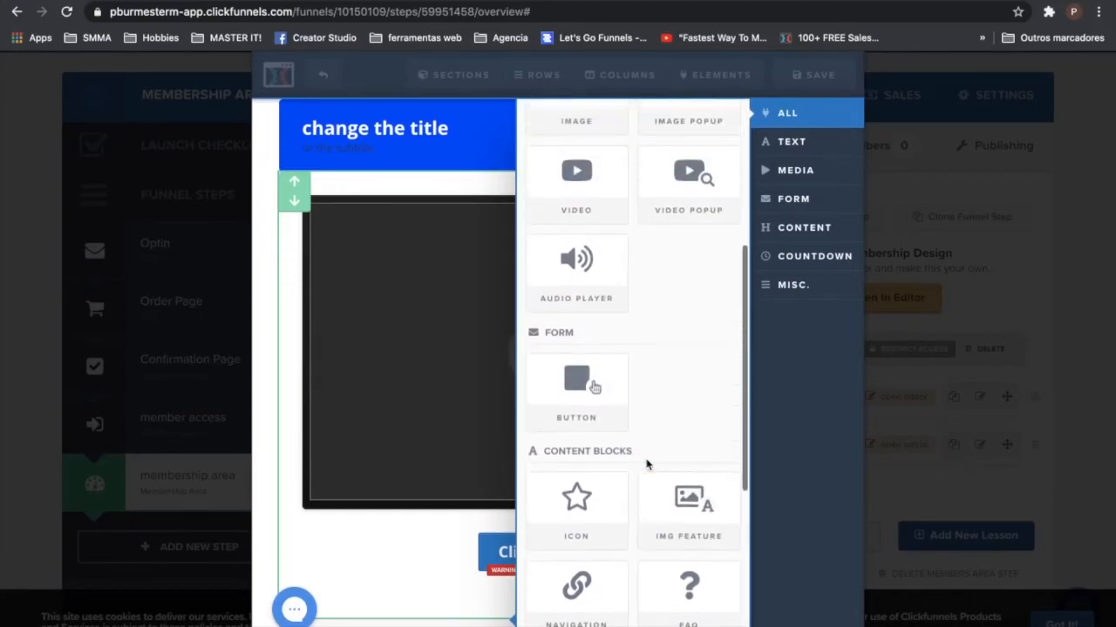
scroll(658, 369, "up", 5)
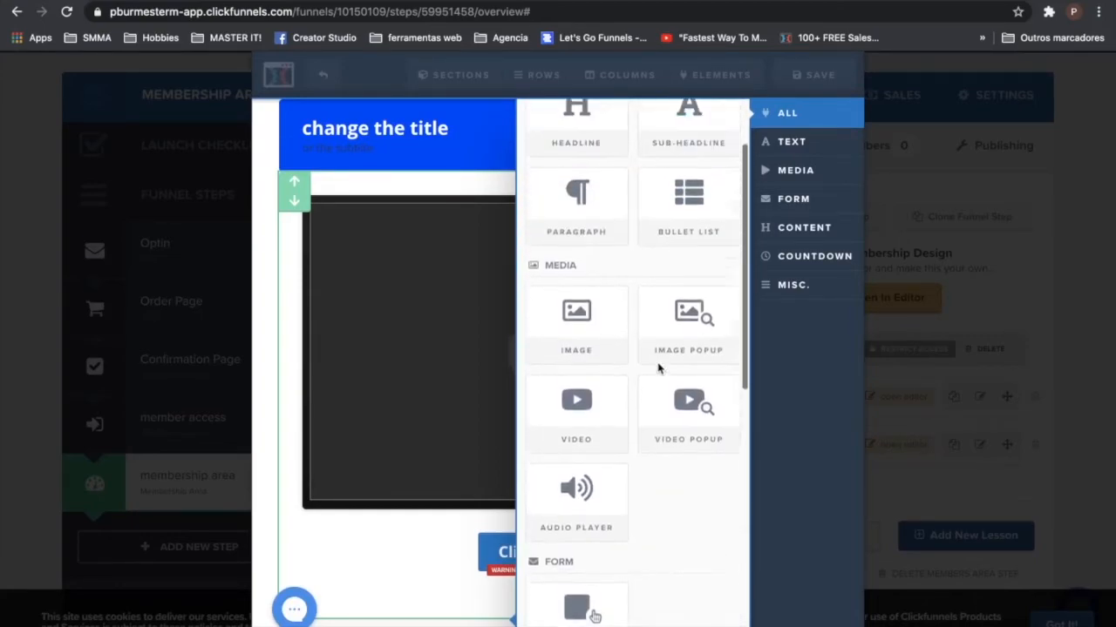
scroll(660, 370, "down", 2)
scroll(660, 370, "up", 3)
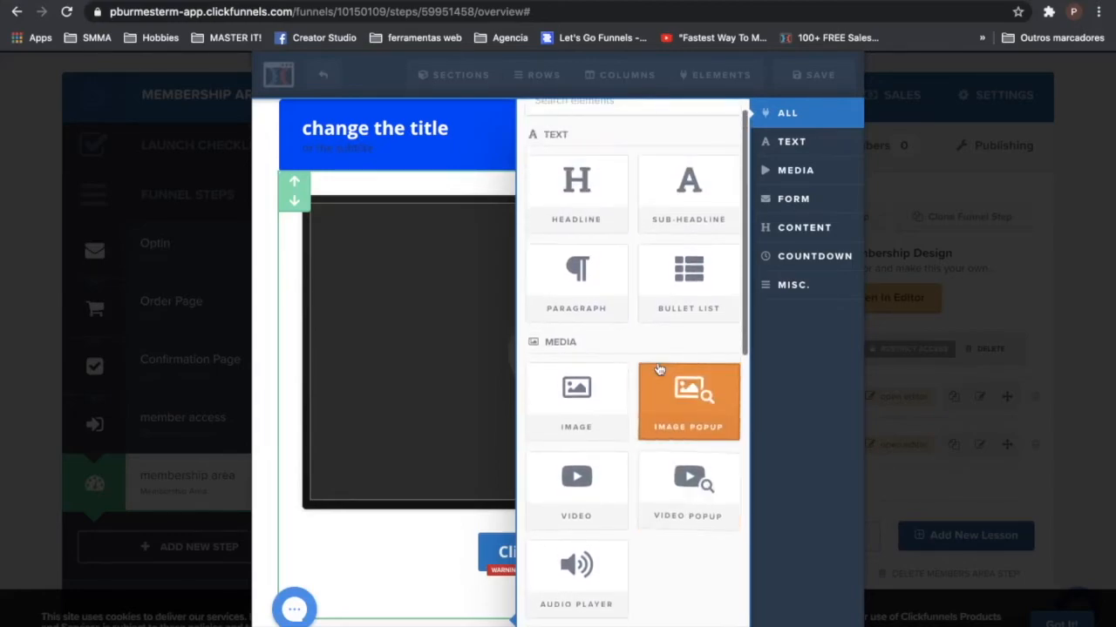
left_click(592, 403)
scroll(668, 566, "down", 3)
scroll(668, 566, "up", 2)
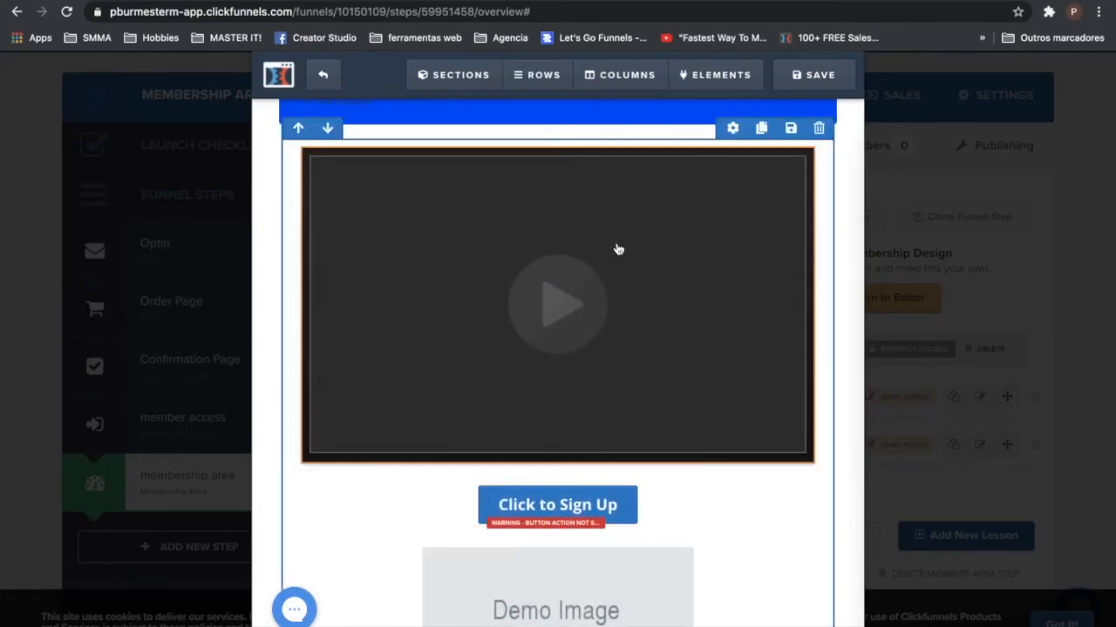
- Review the video type options of the lesson's video element, keeping Custom Embed
left_click(617, 250)
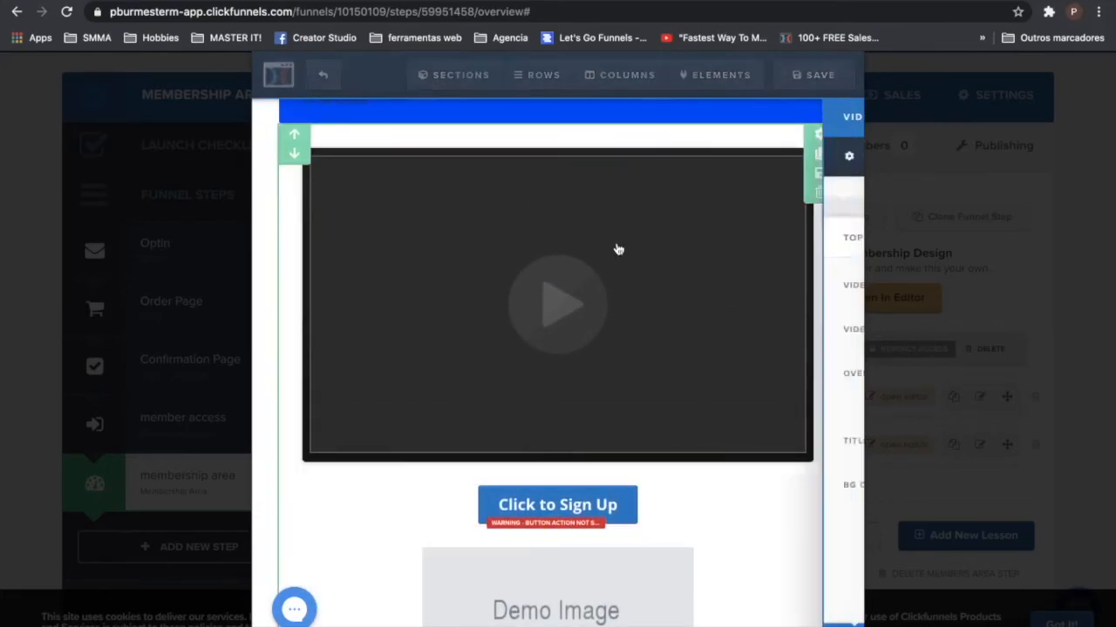
left_click(829, 247)
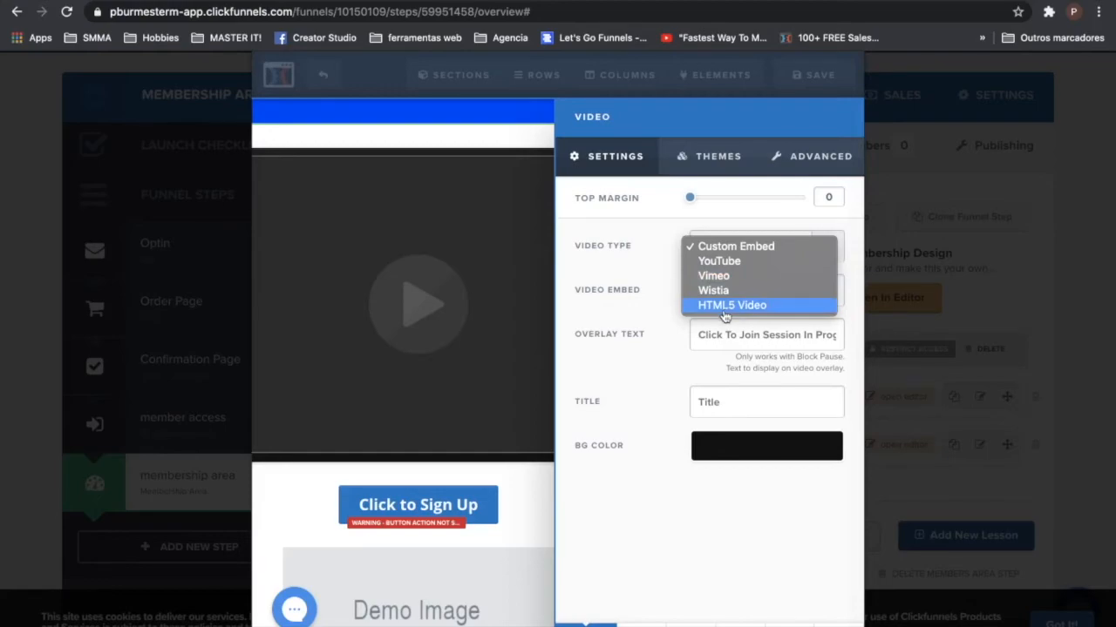
left_click(740, 251)
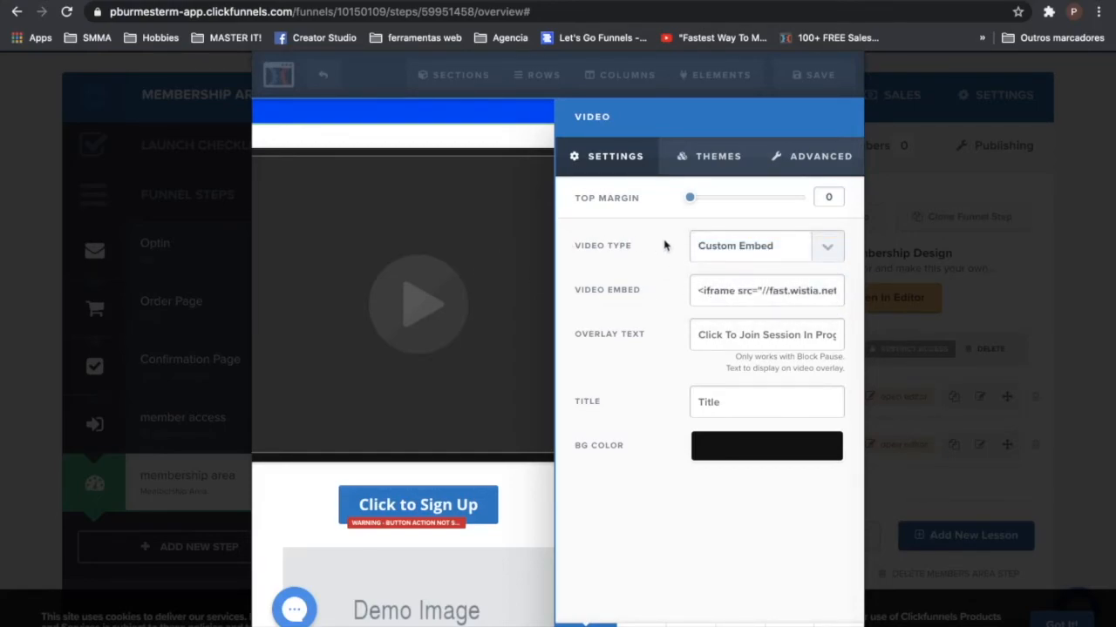
left_click(499, 287)
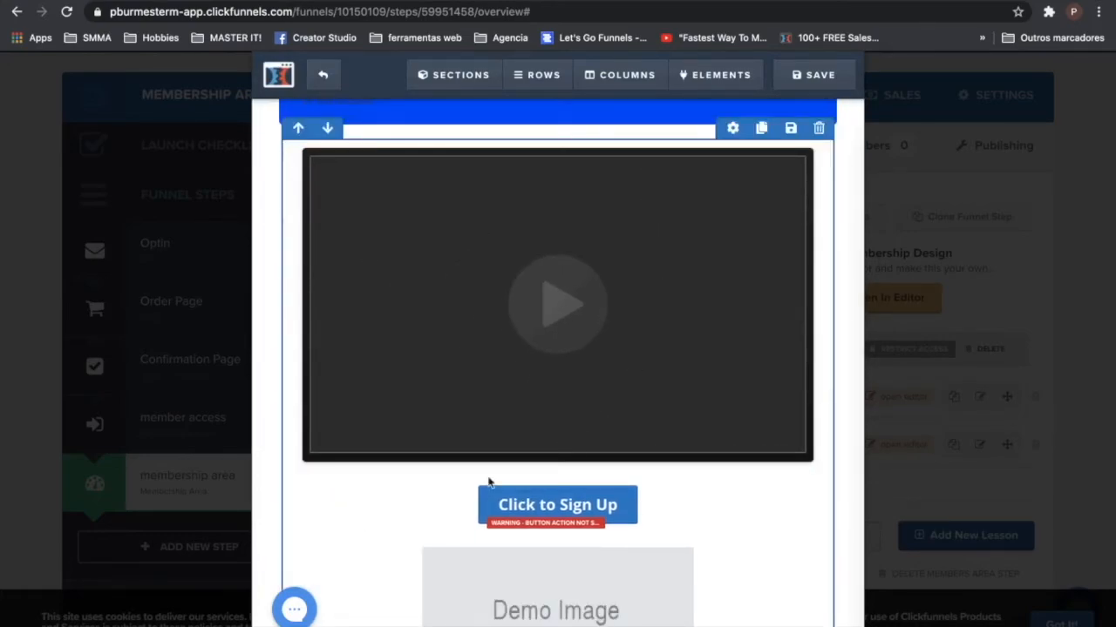
- Save the edited Intro lesson and exit to the membership area overview
scroll(489, 482, "down", 3)
scroll(489, 481, "up", 4)
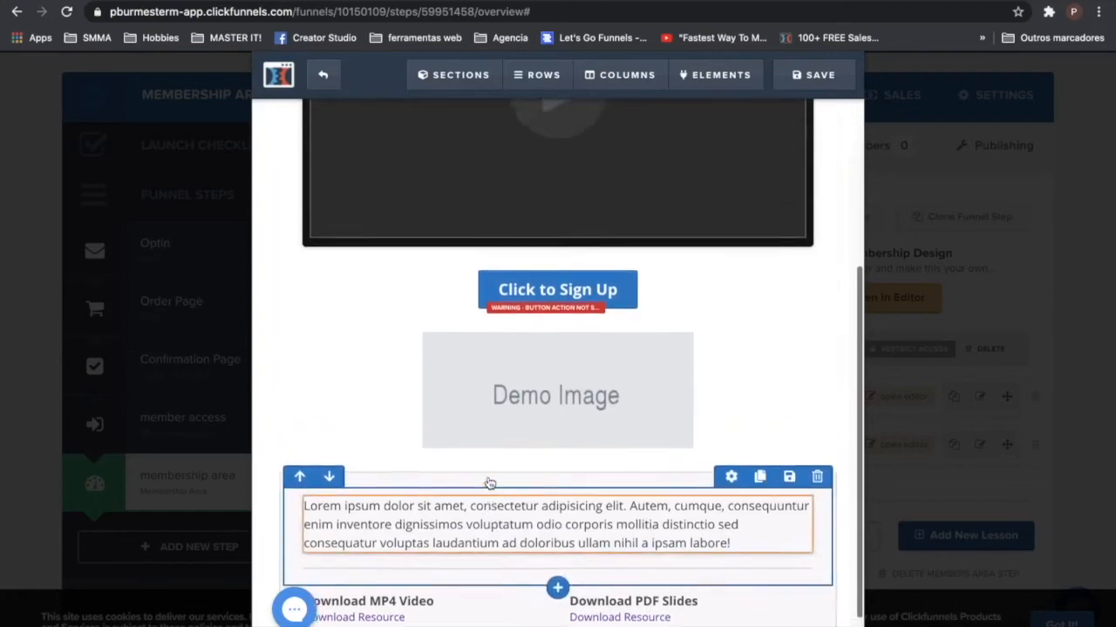
left_click(799, 77)
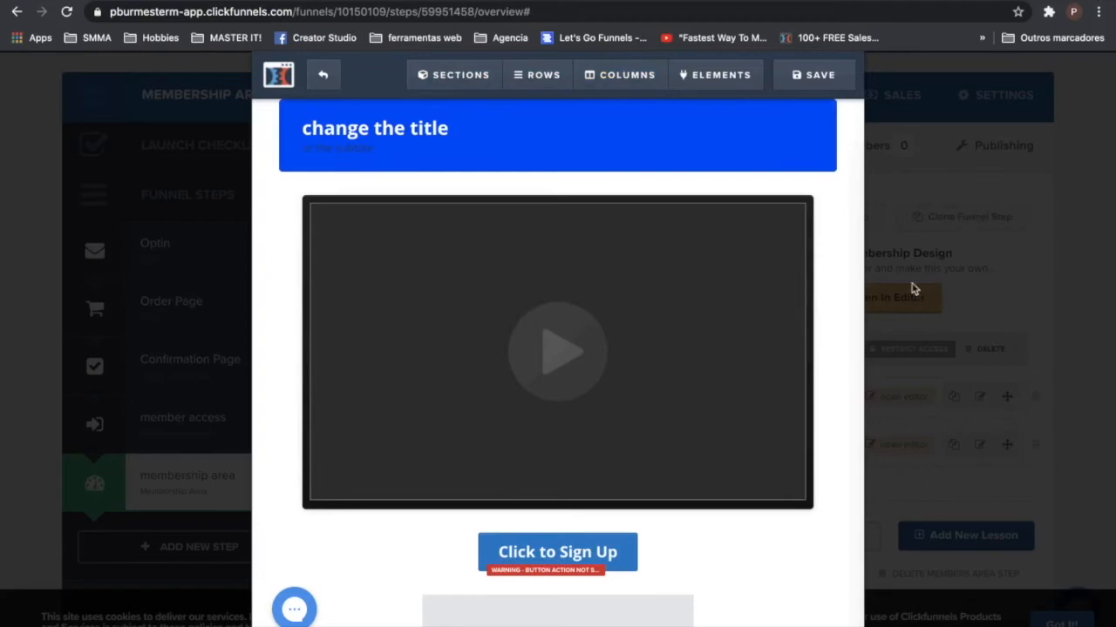
left_click(325, 78)
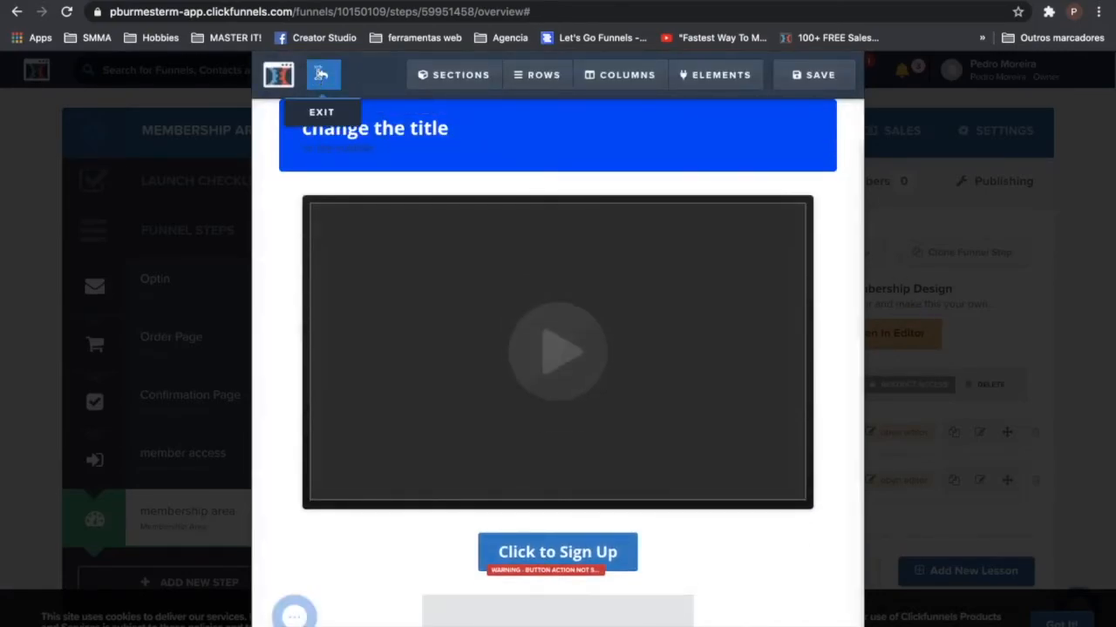
left_click(319, 75)
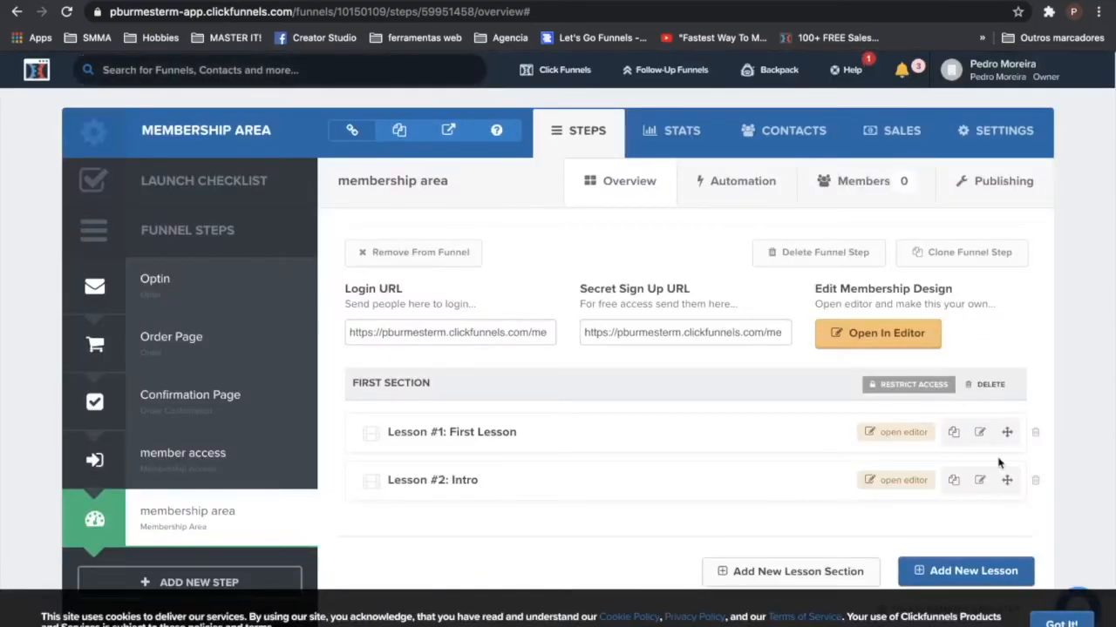
- Duplicate the Intro lesson and check the copy's page in the editor
left_click(953, 480)
left_click(901, 528)
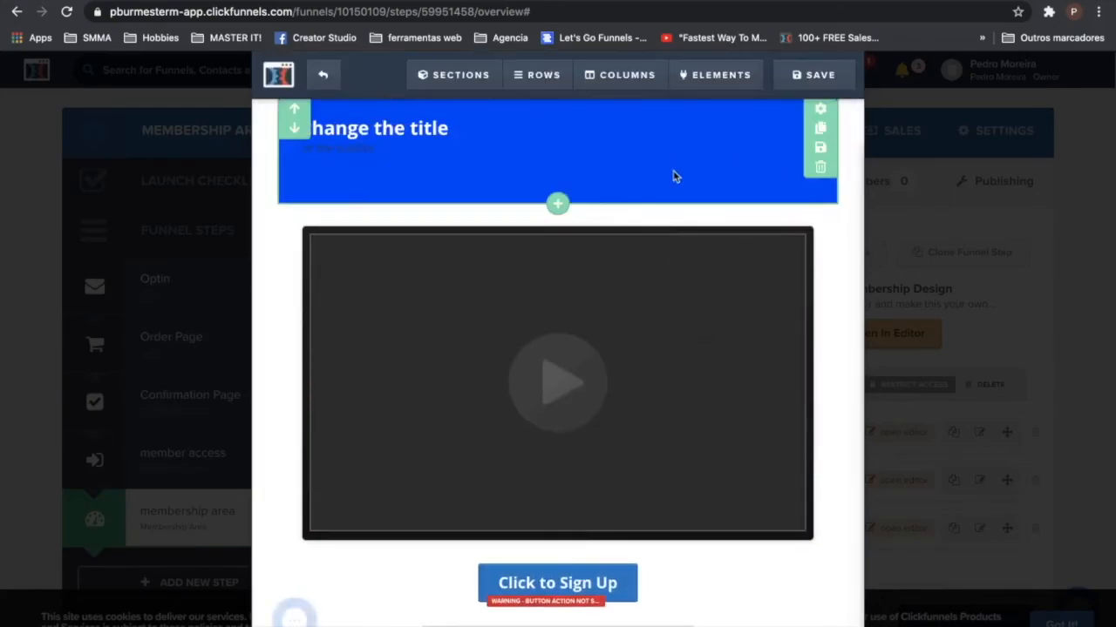
left_click(318, 75)
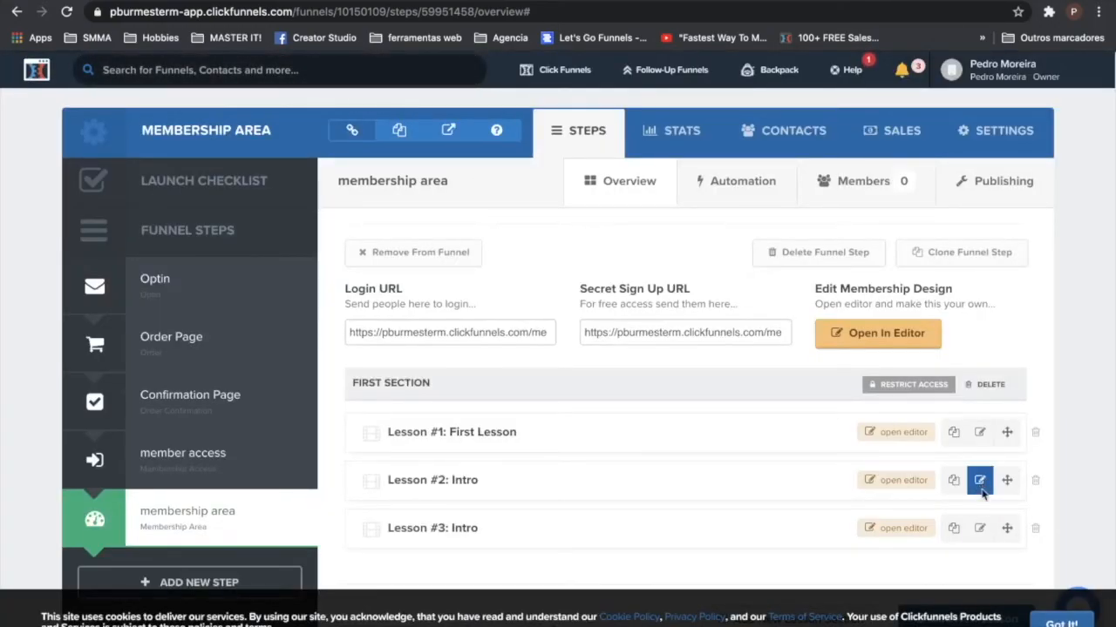
- Rename the duplicated third lesson as "intro 2" and update it
left_click(979, 531)
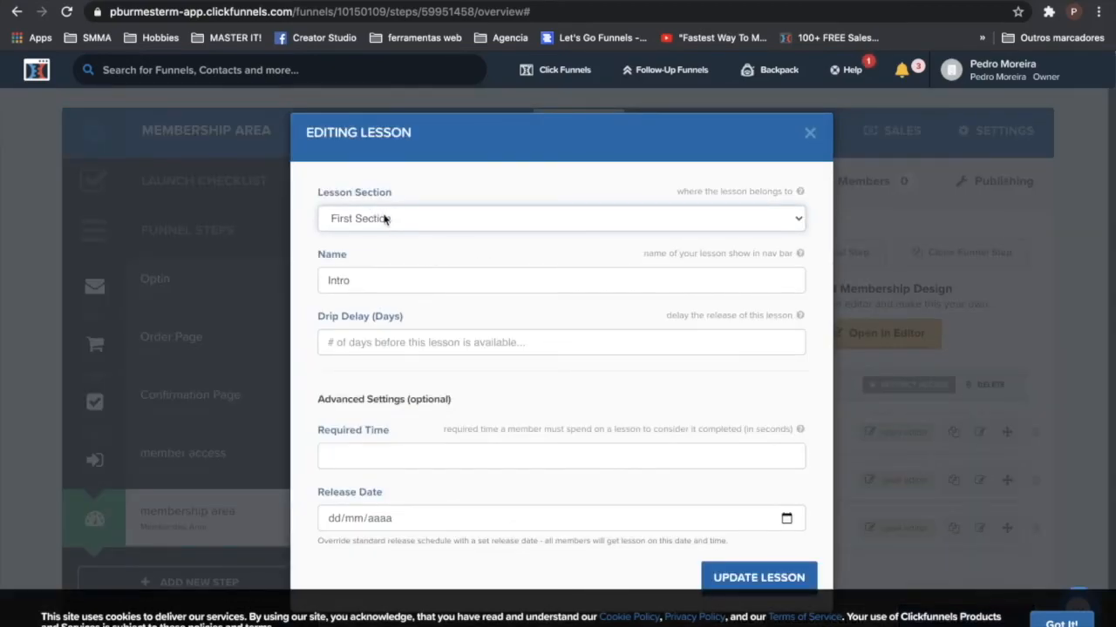
double_click(375, 263)
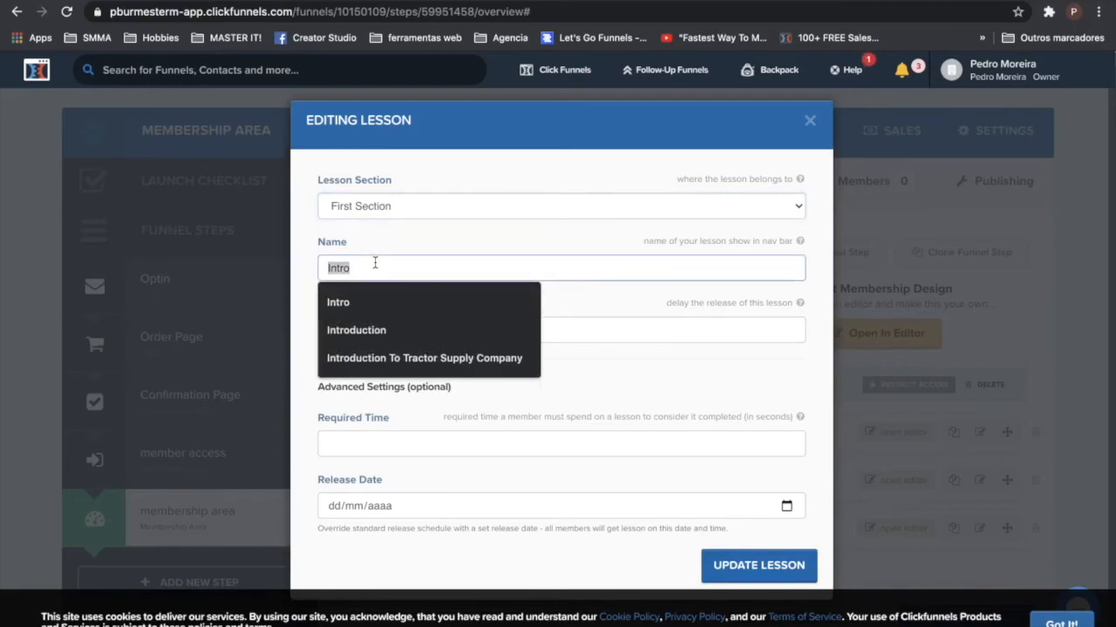
type("intro 2")
scroll(613, 498, "down", 2)
left_click(758, 565)
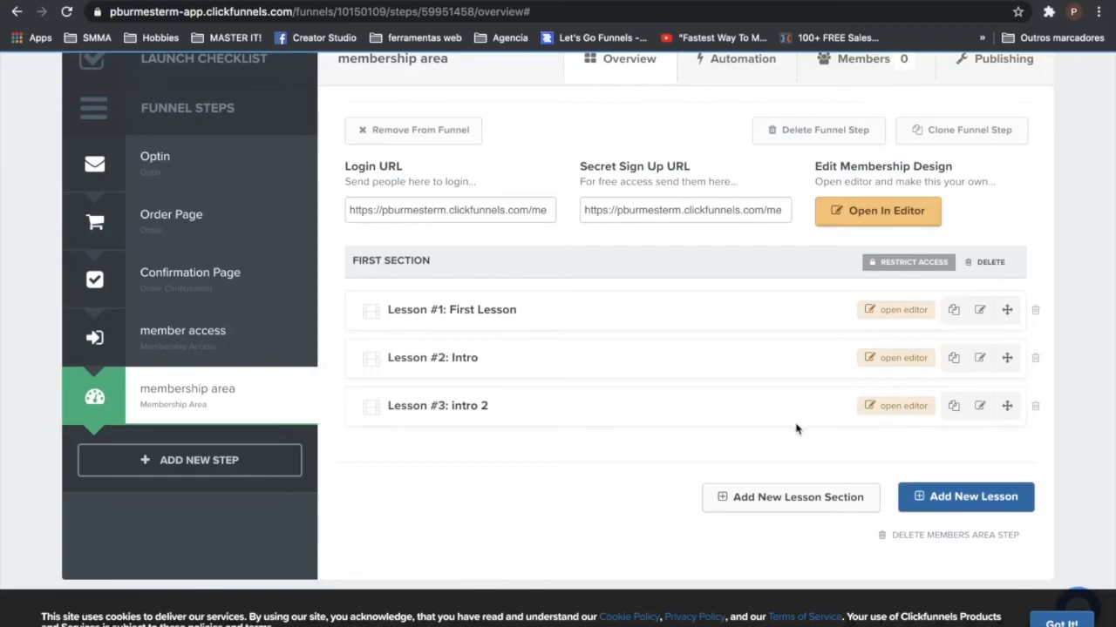
- Make two more copies of the "intro 2" lesson in the First Section
left_click(953, 406)
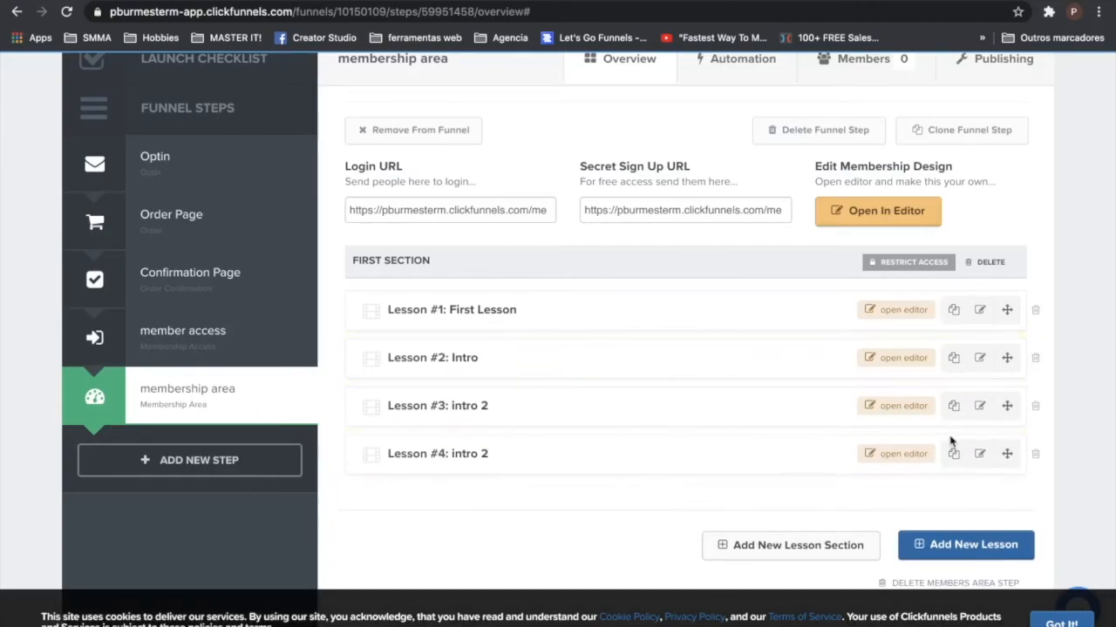
left_click(953, 453)
scroll(748, 473, "down", 1)
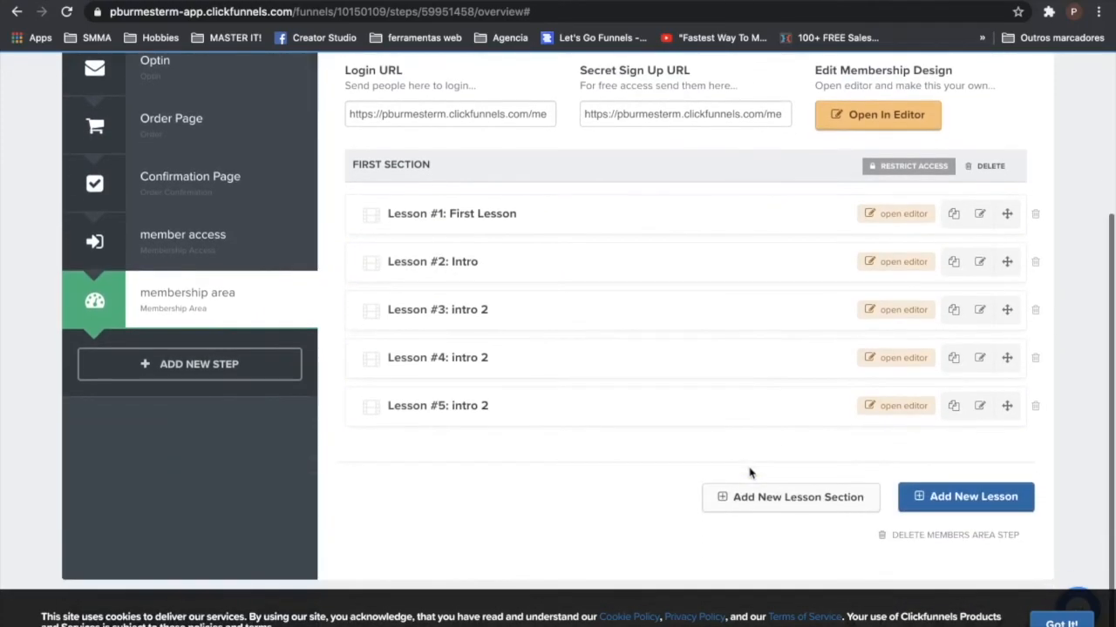
- Create a new lesson section named "Advanced Information" without product, tag or upgrade requirements
left_click(790, 499)
left_click(449, 221)
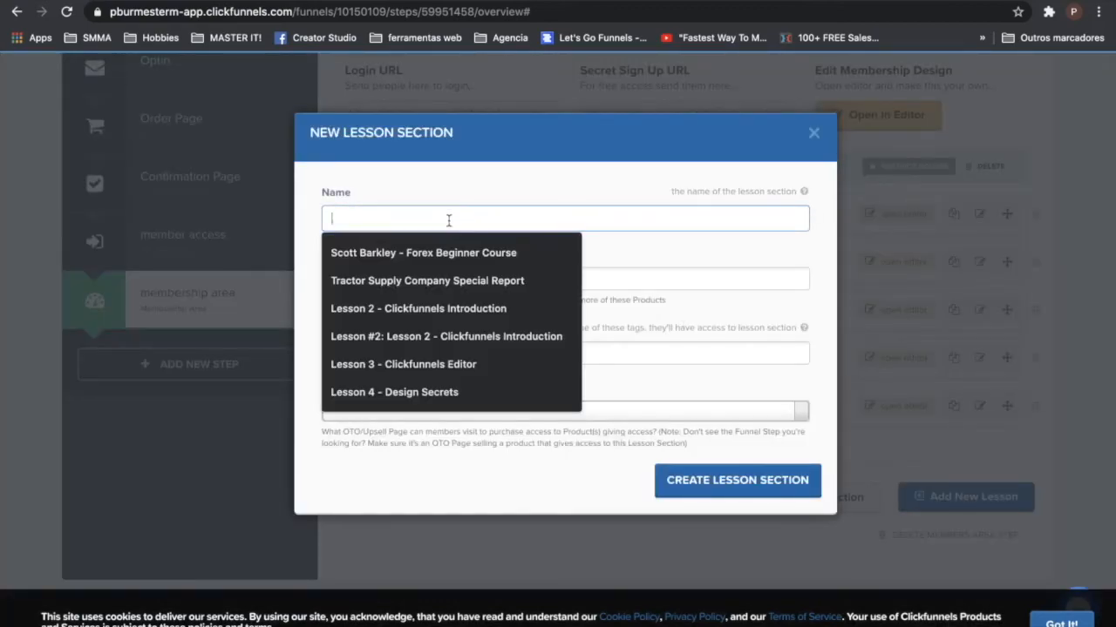
type("L")
key("BackSpace")
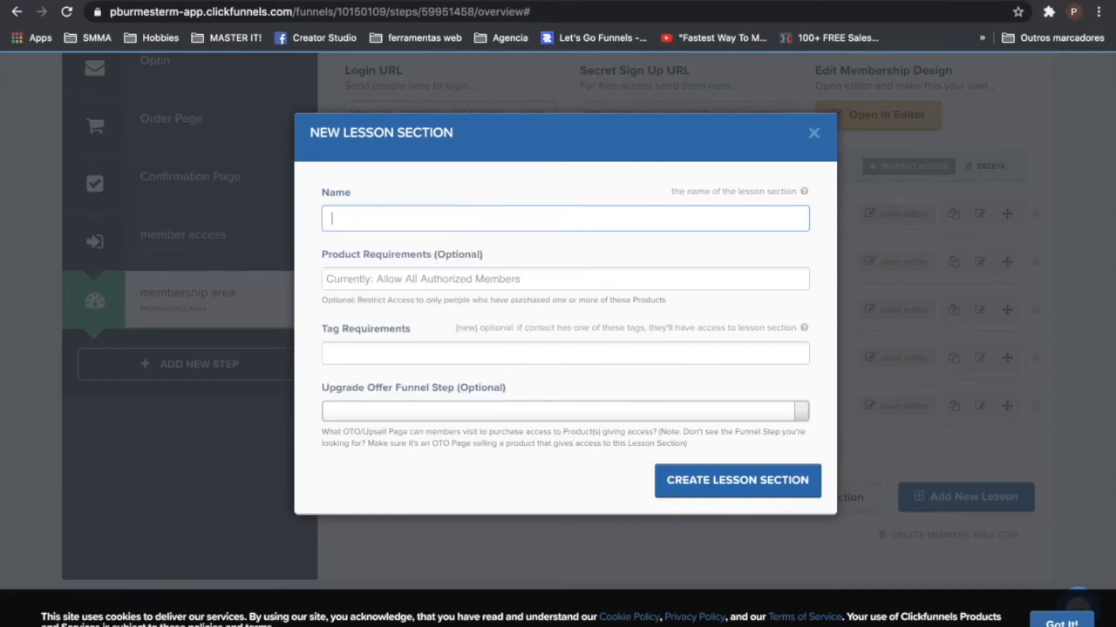
type("Advanced")
type(" Inforati")
type("ion")
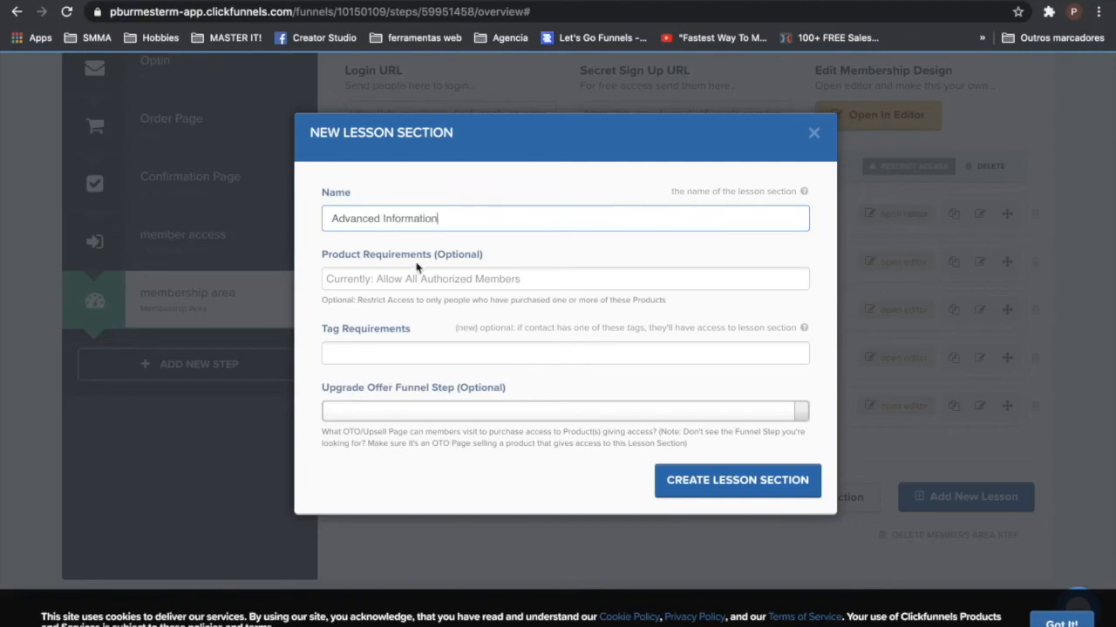
left_click(366, 356)
left_click(391, 333)
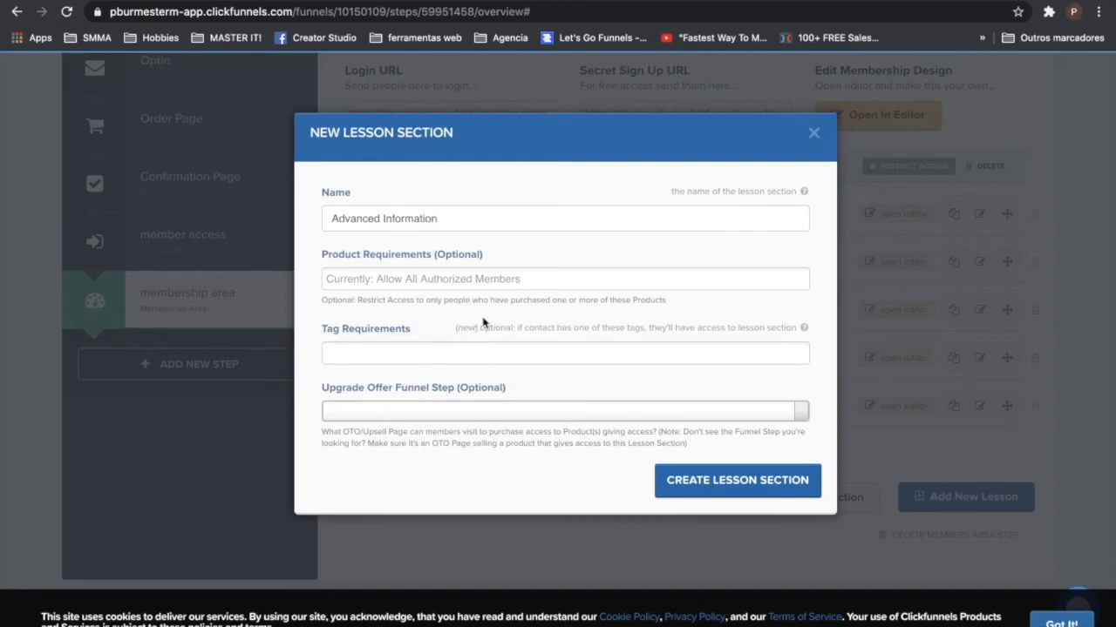
left_click(470, 278)
left_click(602, 224)
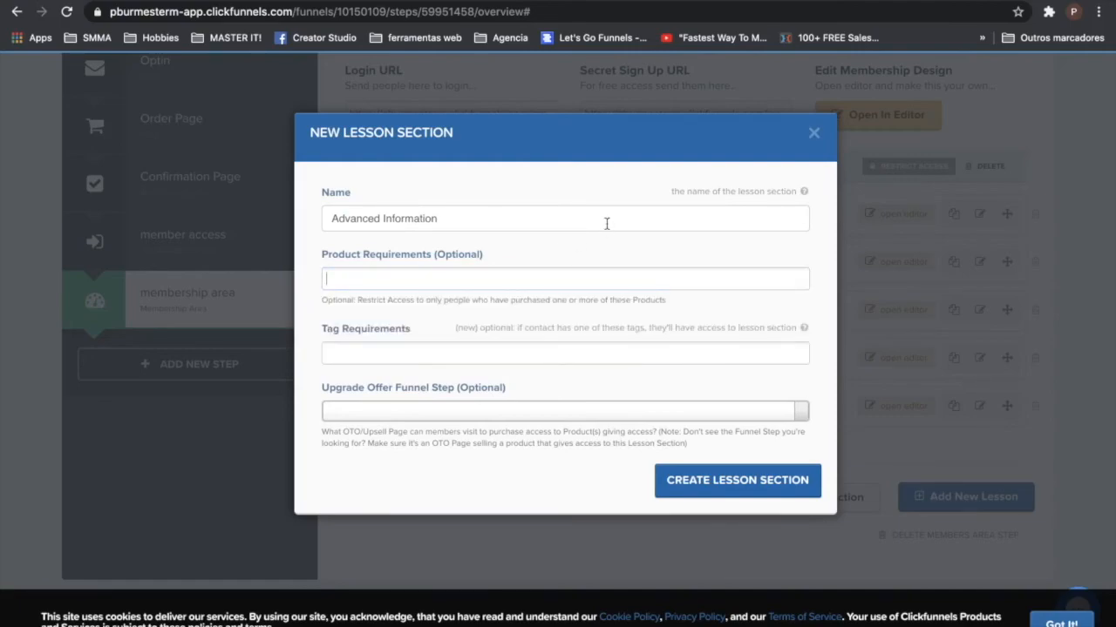
left_click(714, 480)
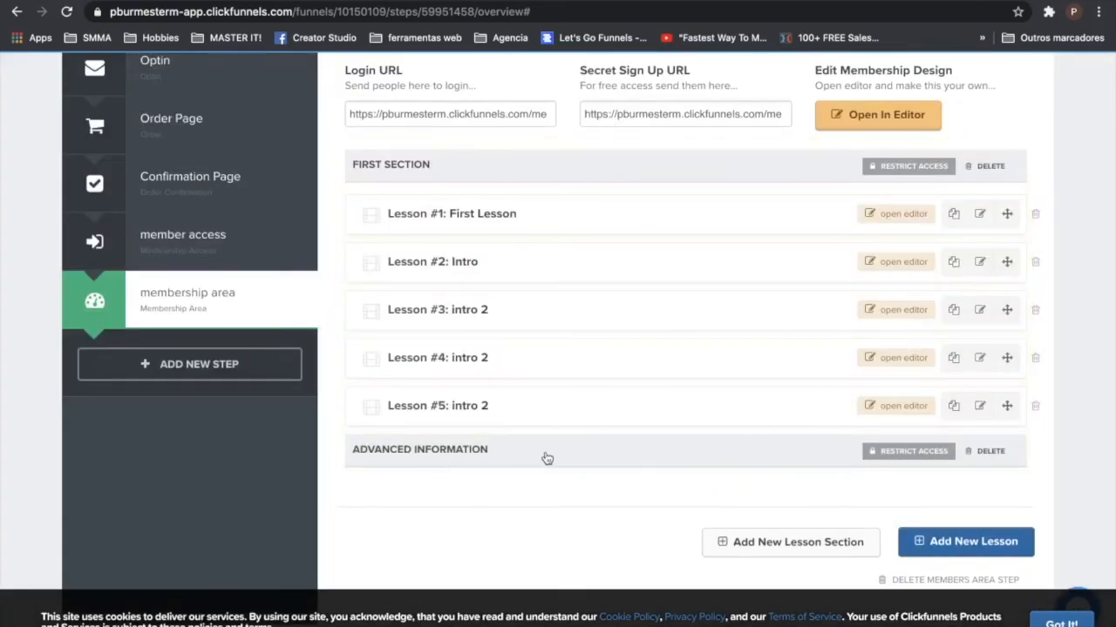
- Create a lesson named "Introduction" in the Advanced Information section with the Video Lesson page template
scroll(551, 453, "down", 1)
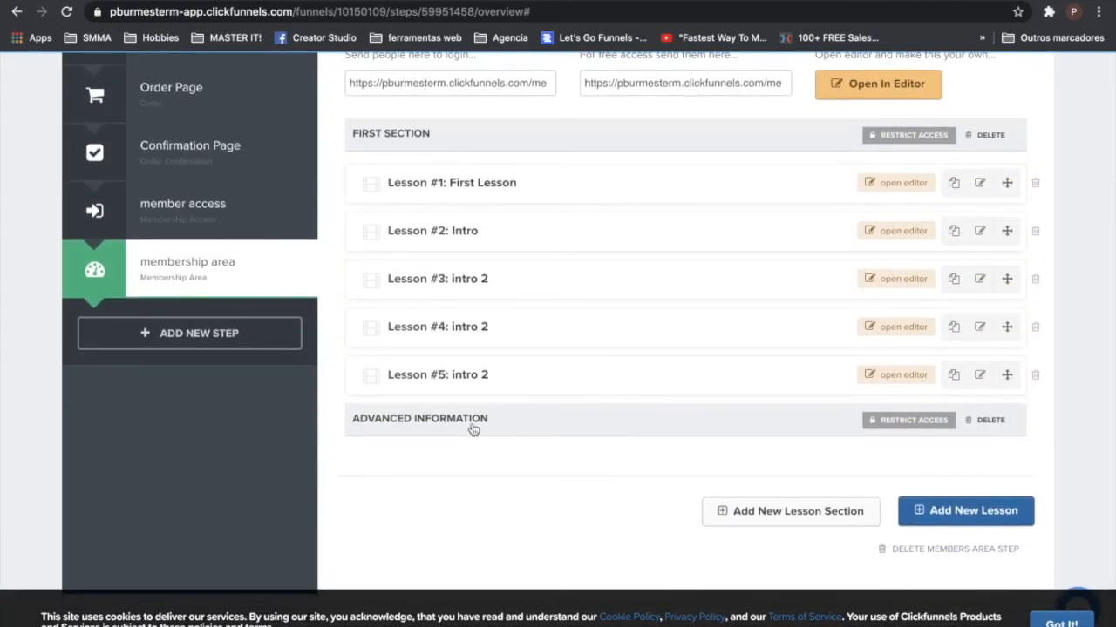
left_click(974, 511)
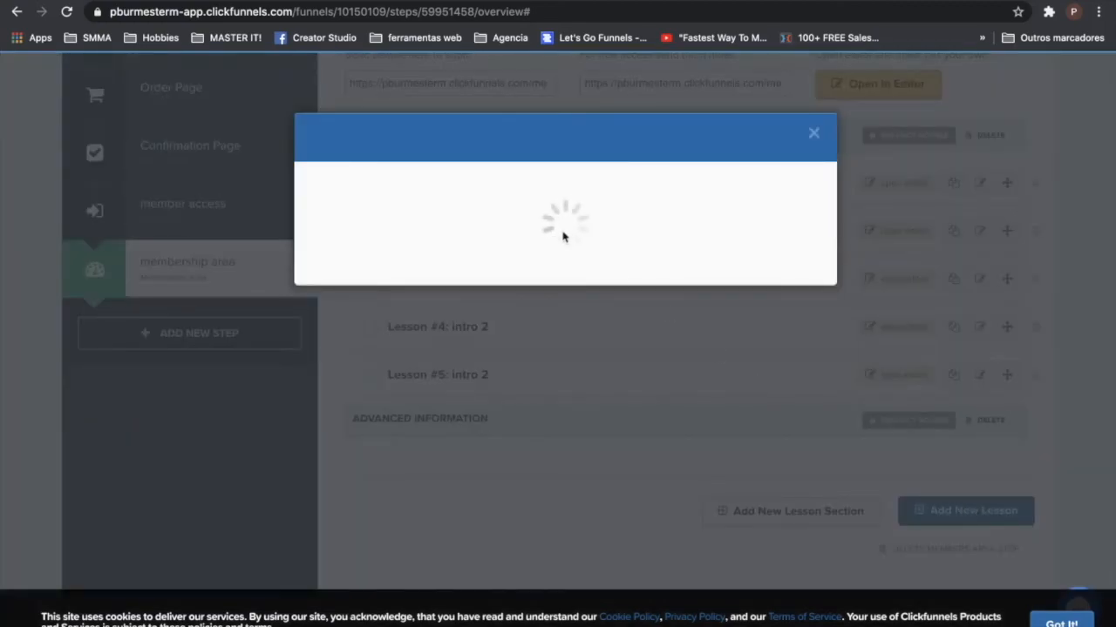
left_click(383, 219)
left_click(377, 248)
left_click(373, 278)
type("introd")
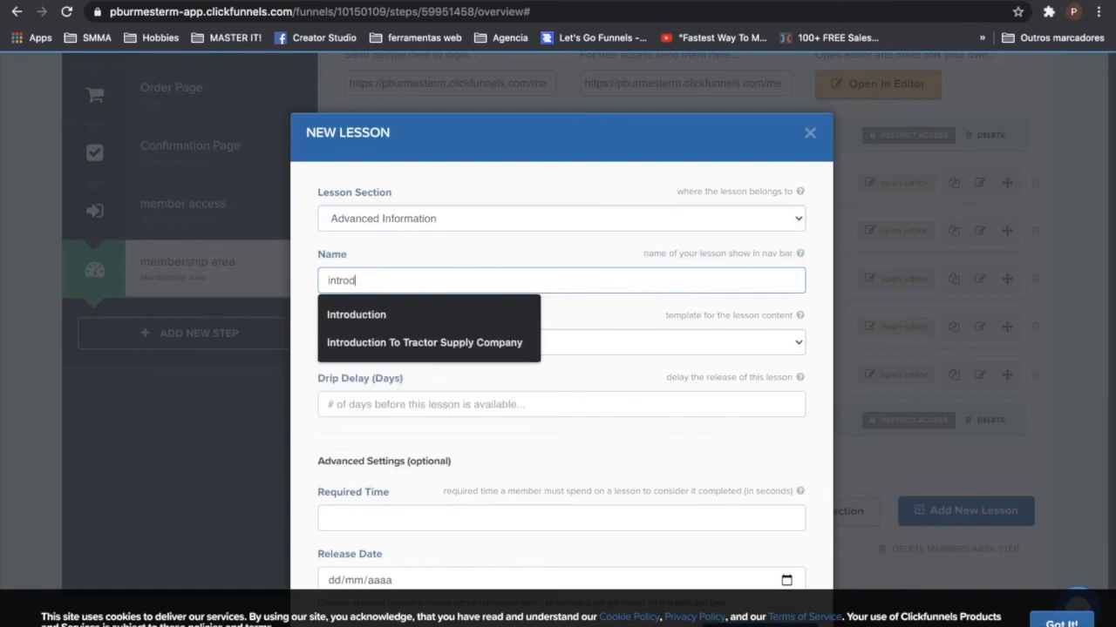
type("u")
left_click(409, 312)
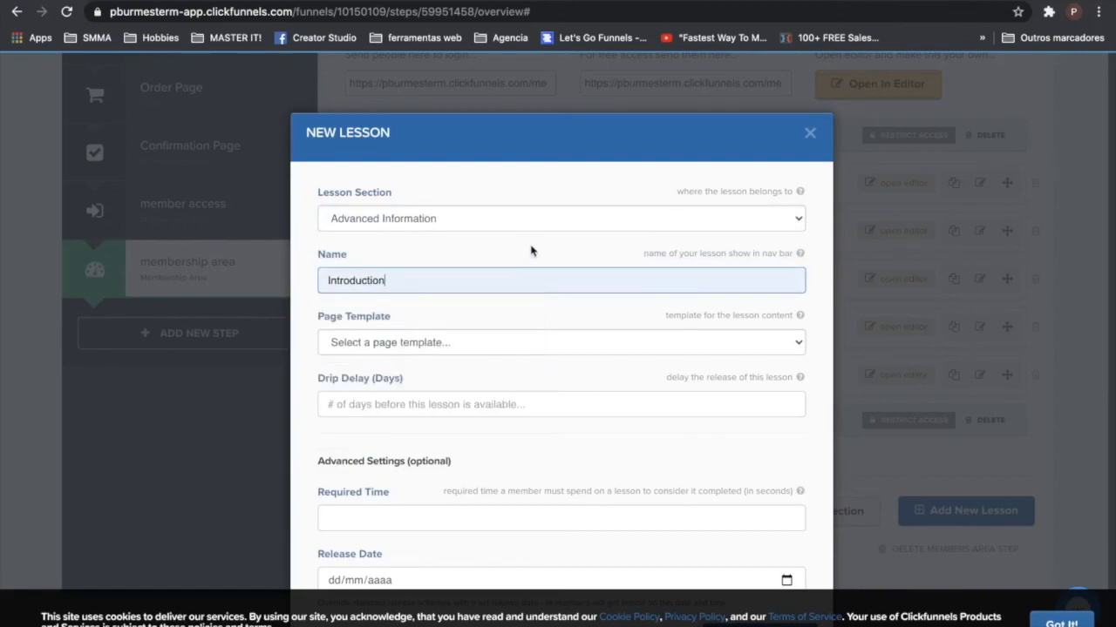
scroll(530, 251, "down", 2)
left_click(420, 268)
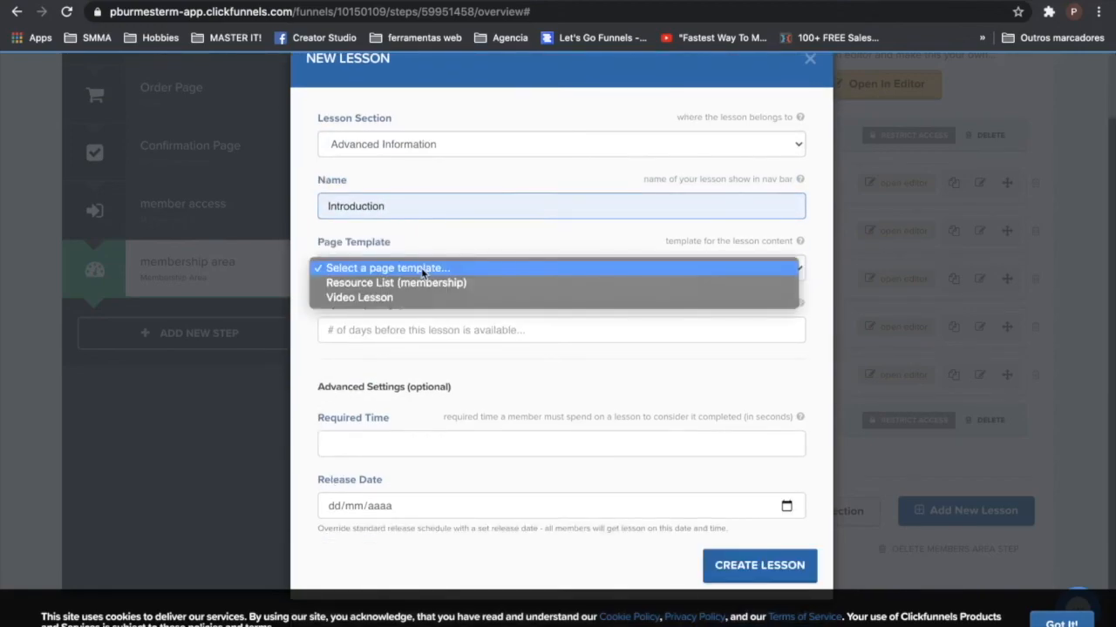
left_click(378, 301)
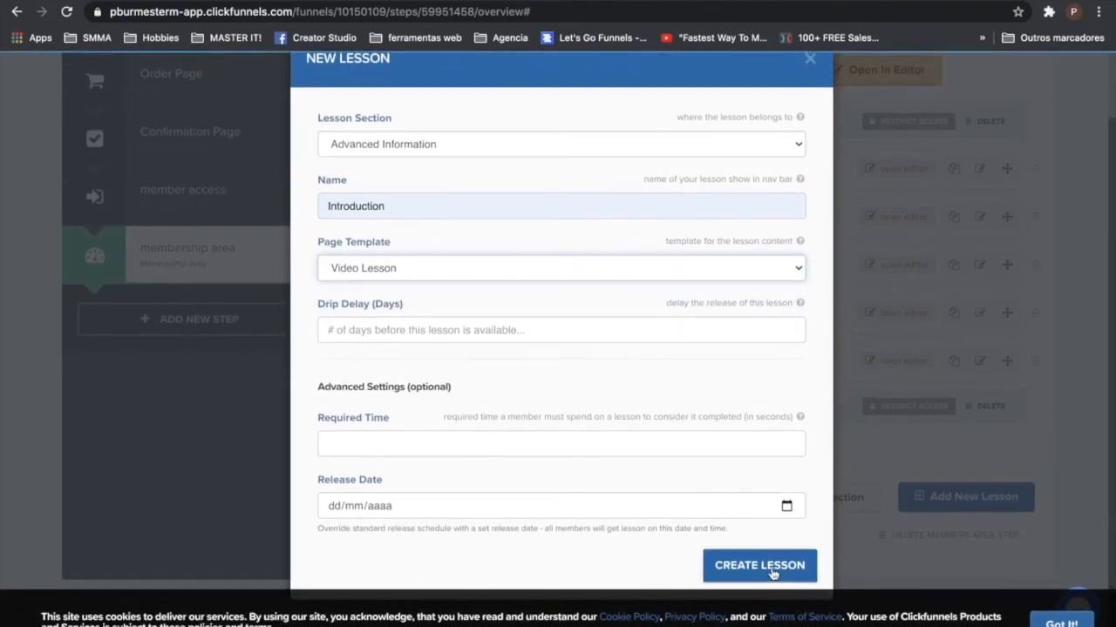
left_click(759, 566)
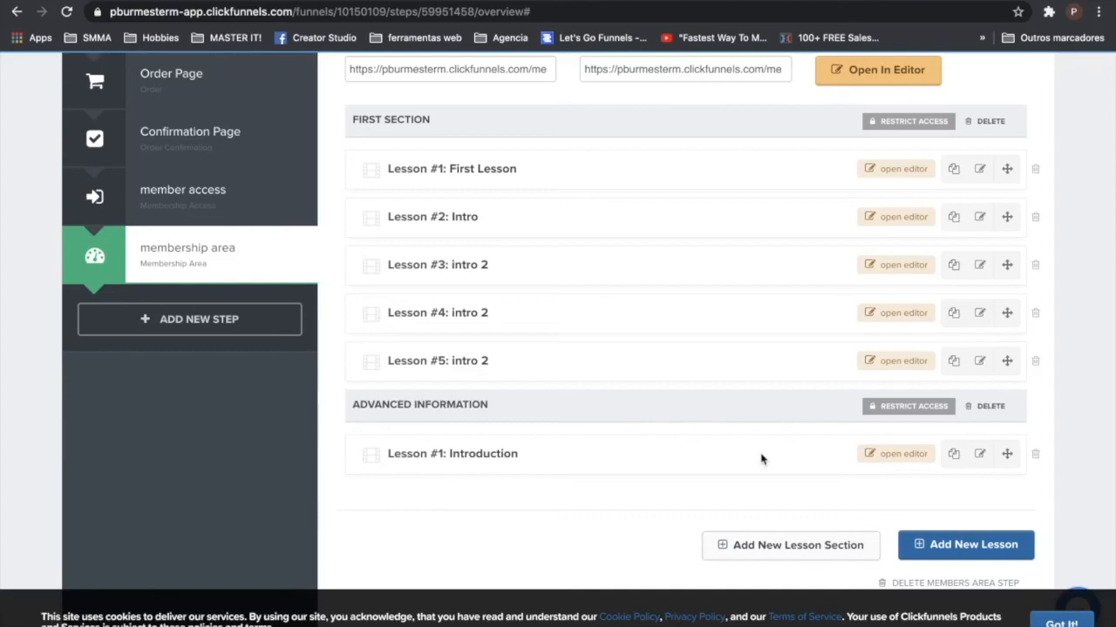
- Look at the new Introduction lesson's page in the editor and return to the membership area overview
left_click(896, 454)
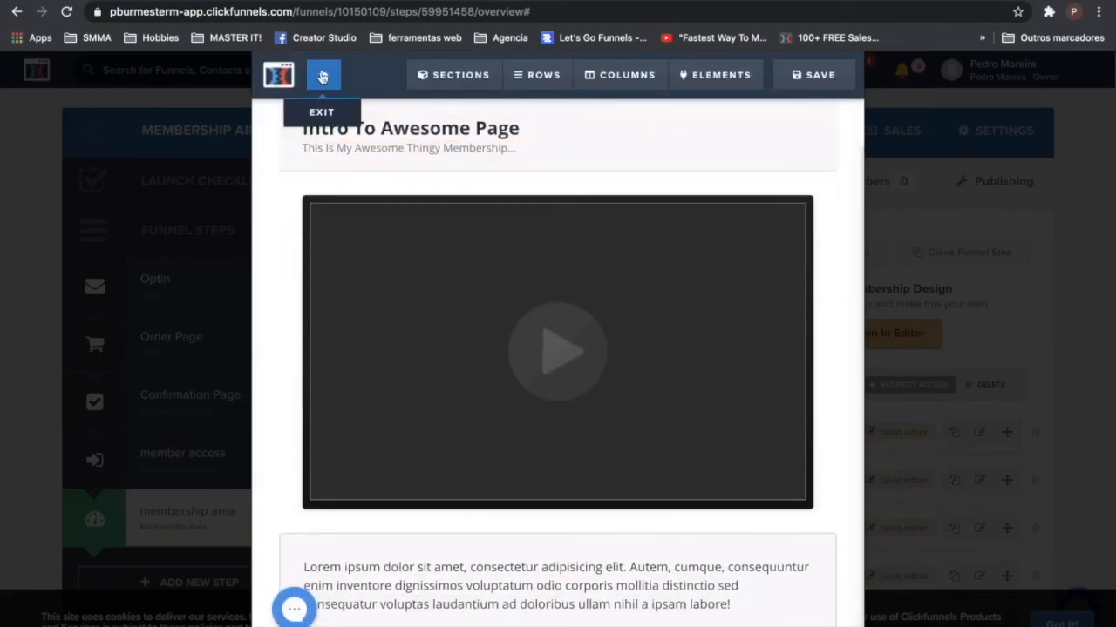
left_click(321, 76)
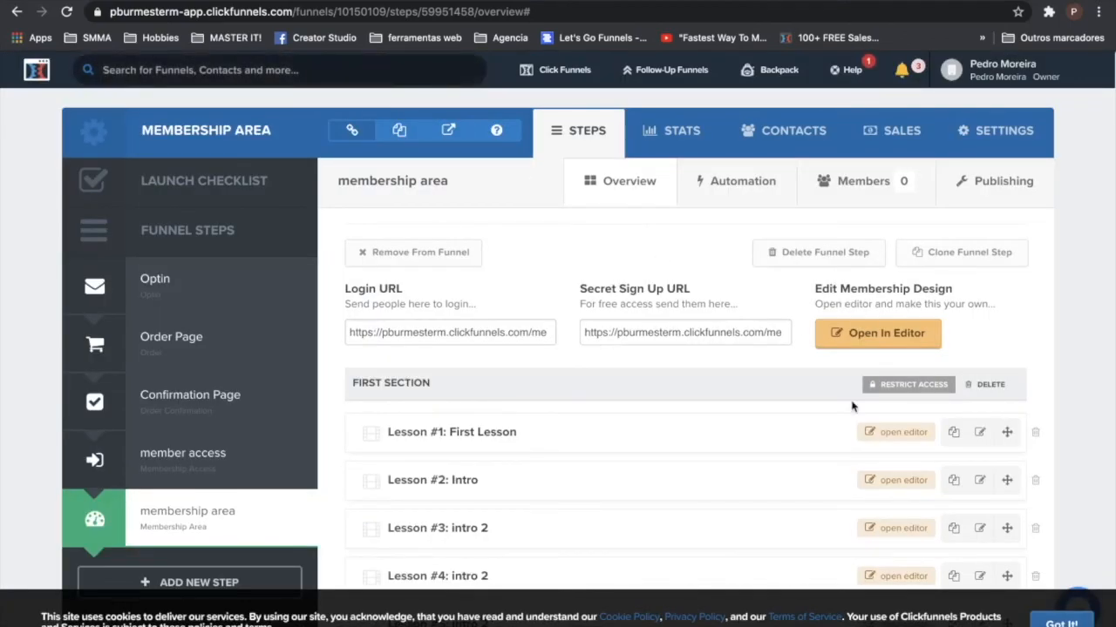